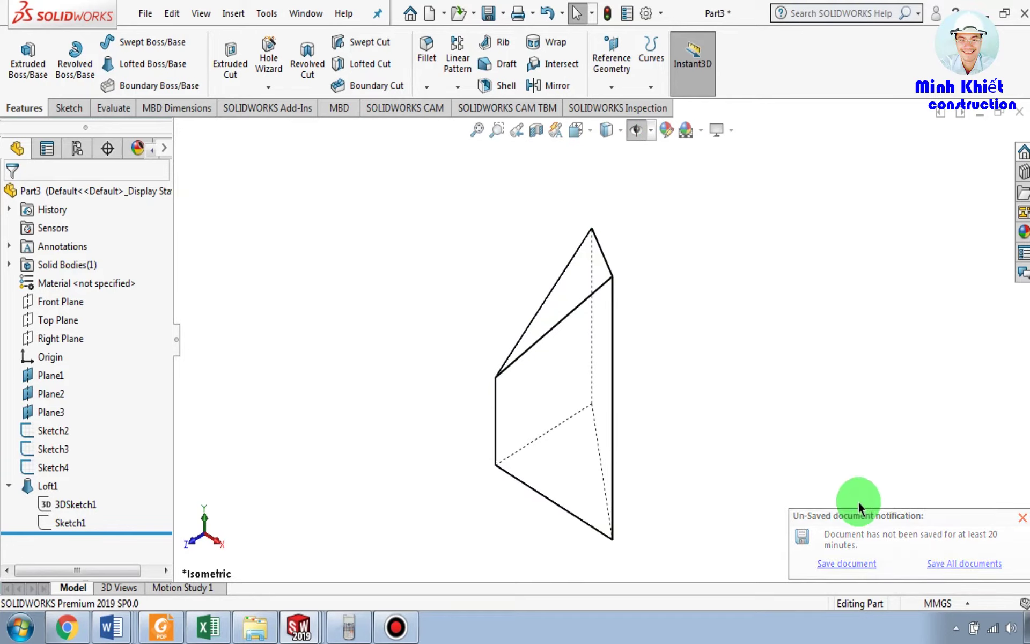
Inspect the lofted triangular prism from several sides and check its volume in Mass Properties against the case 4 calculation in Excel.
click(1021, 519)
middle_drag(764, 476, 782, 437)
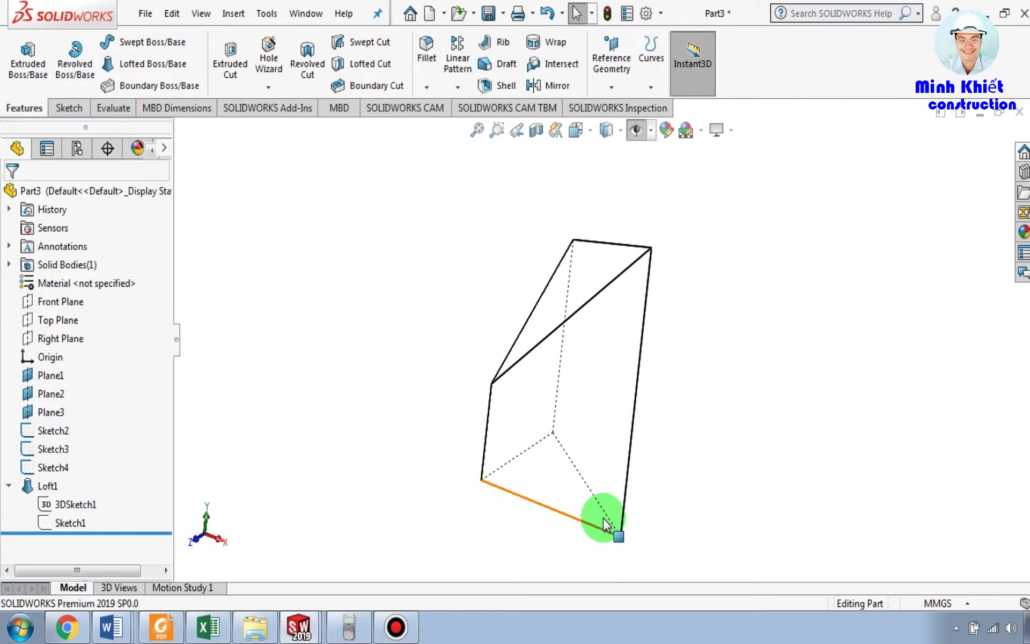
middle_drag(473, 425, 481, 467)
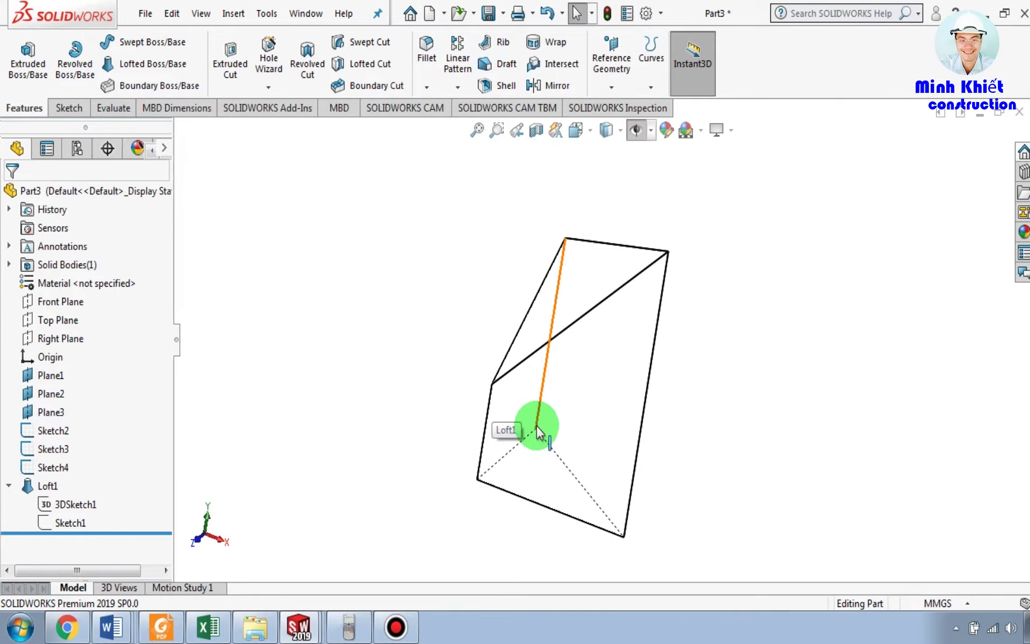
middle_drag(621, 345, 698, 333)
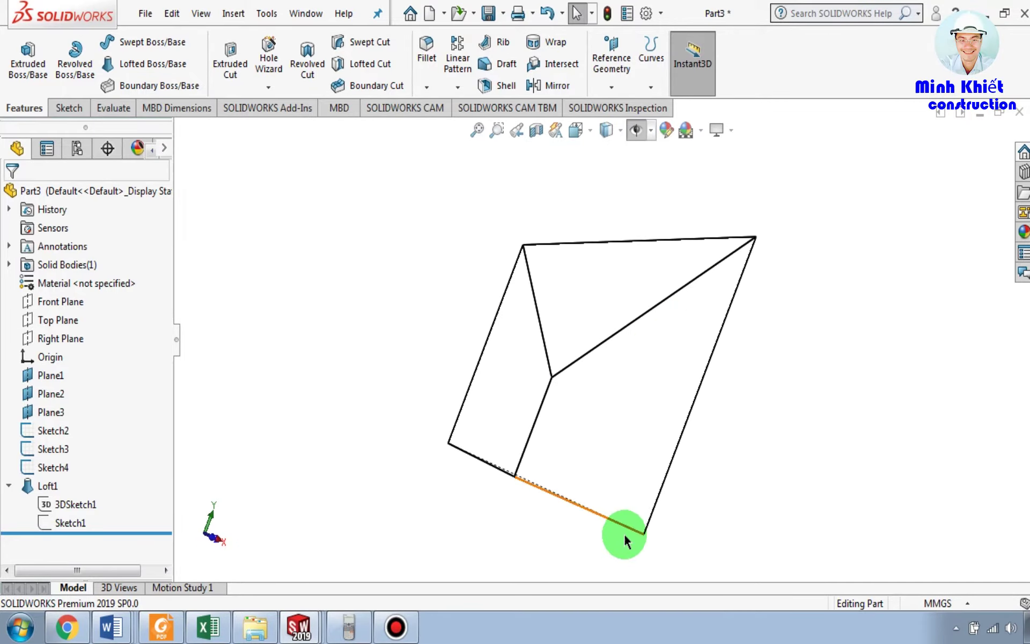
middle_drag(470, 396, 363, 486)
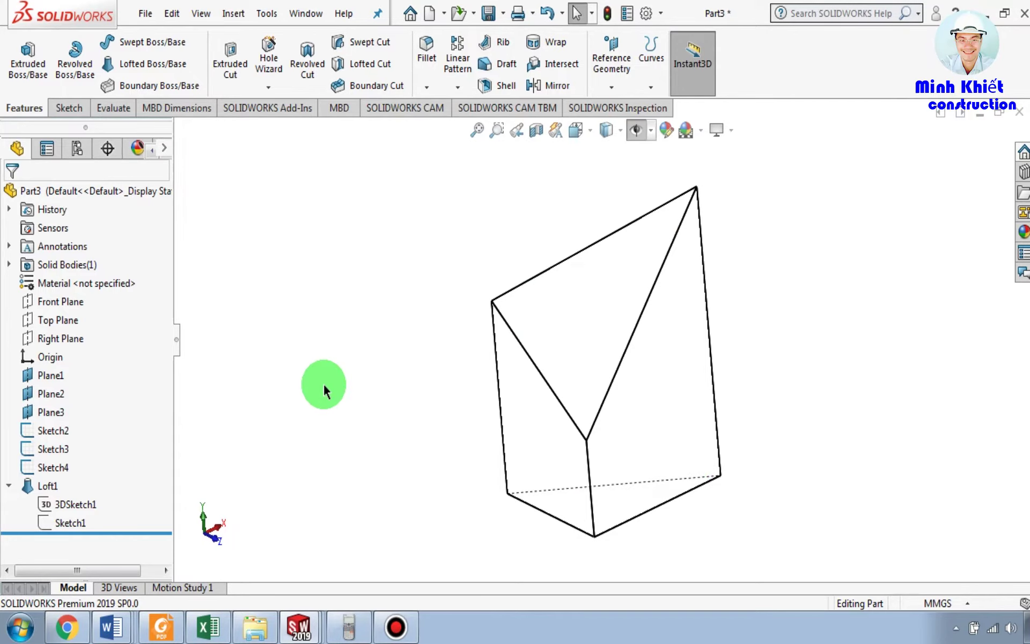
click(267, 13)
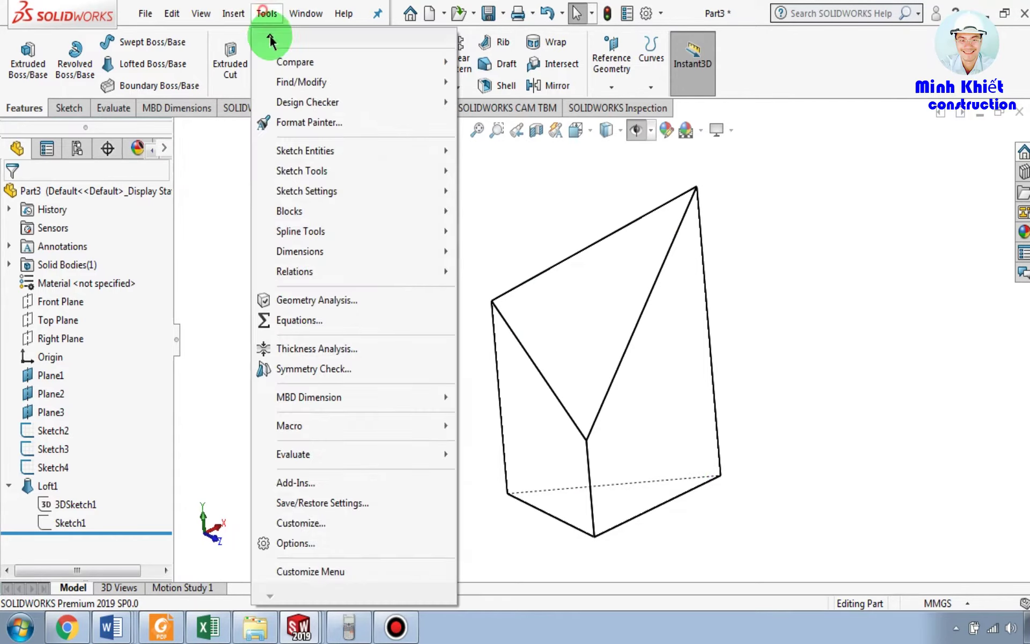
click(206, 627)
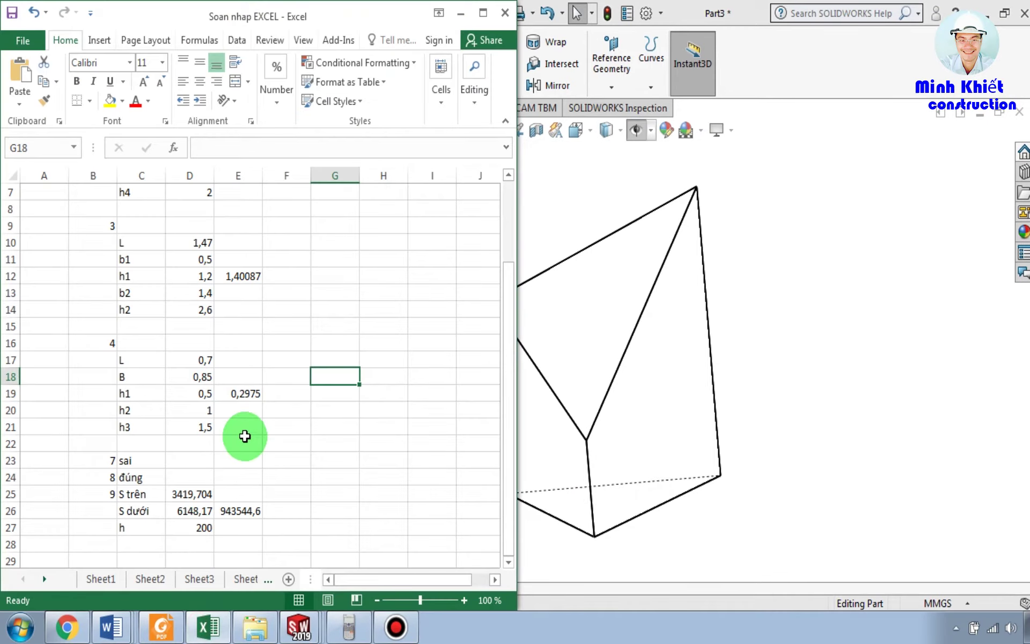
click(575, 194)
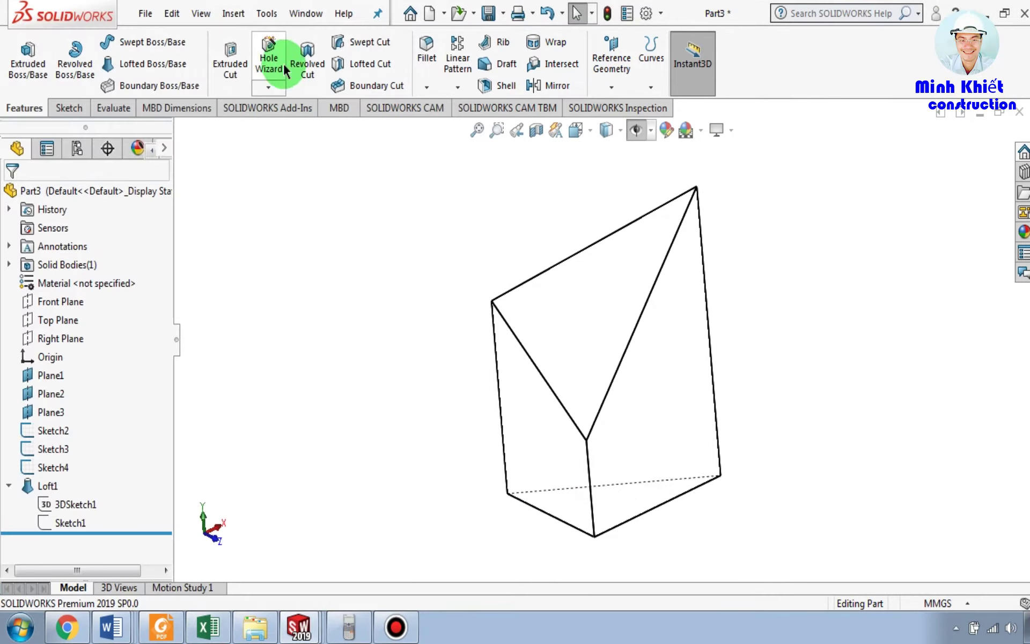
click(263, 18)
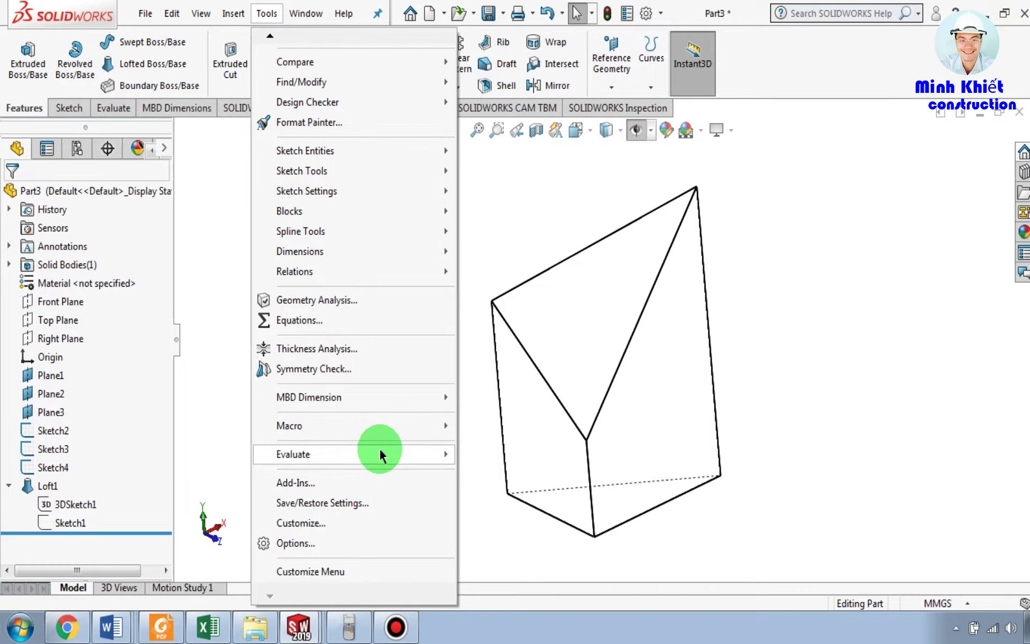
mouse_move(379, 454)
click(496, 305)
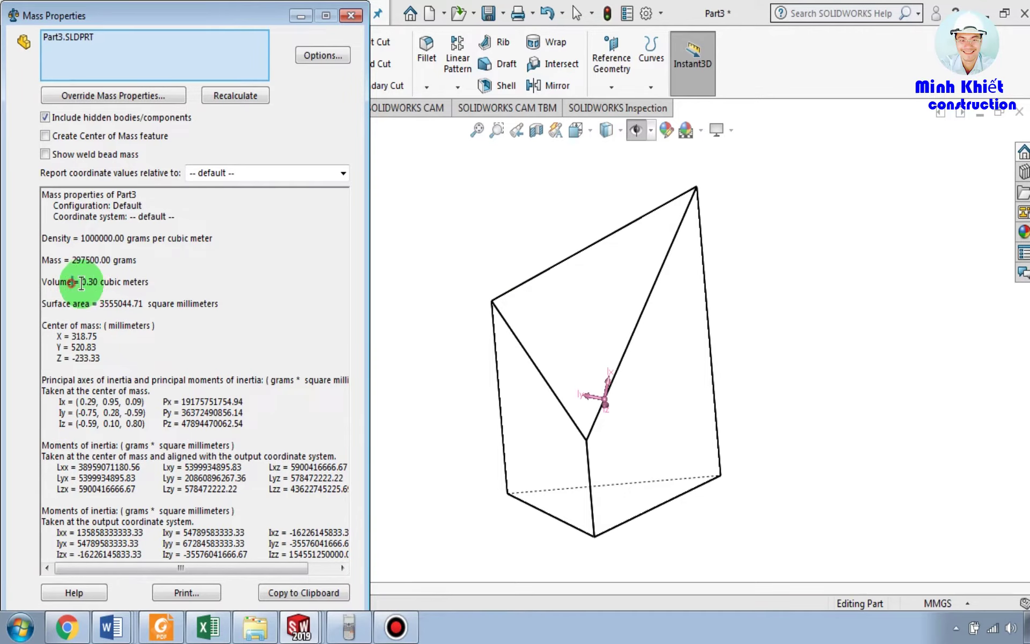
drag(72, 282, 116, 281)
click(357, 21)
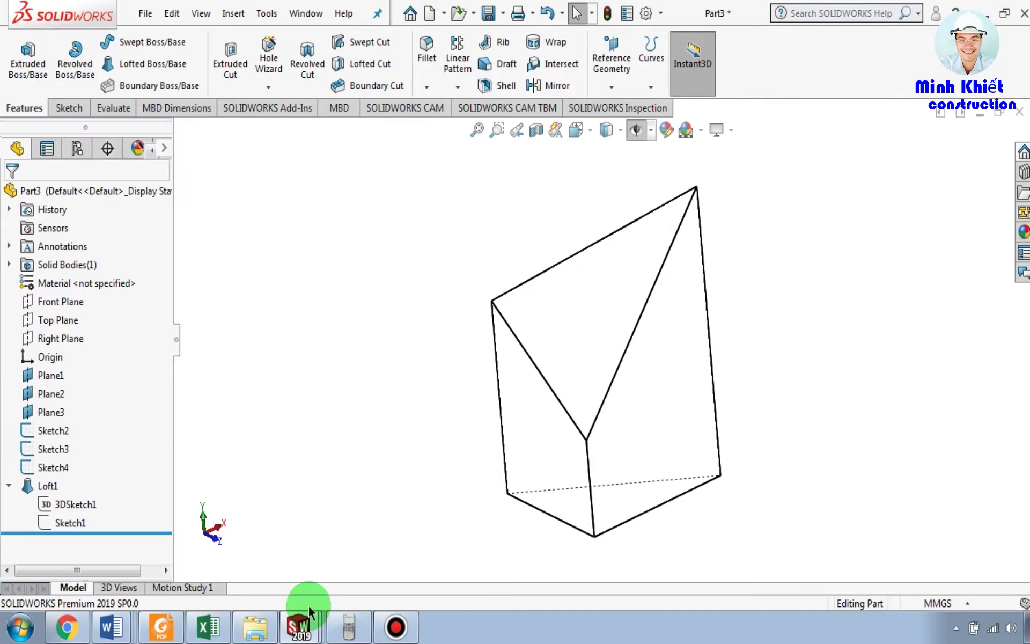
Review the shape 4 volume formula in the PDF and its Excel calculation, and bring the shape 5 slanted cylinder into view.
click(161, 626)
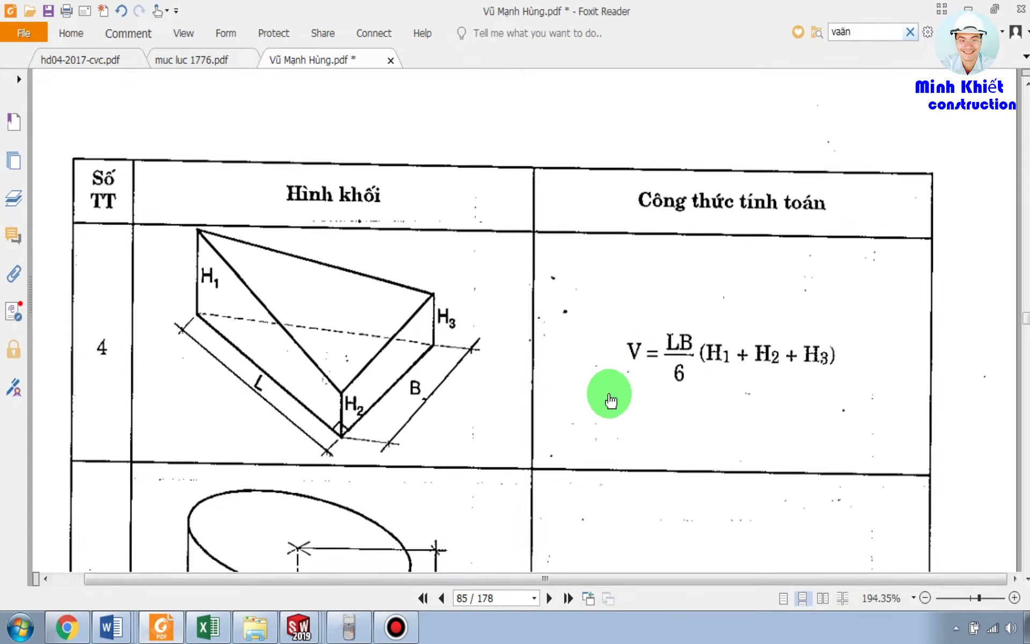
click(206, 625)
click(230, 414)
scroll(269, 414, down, 2)
click(660, 395)
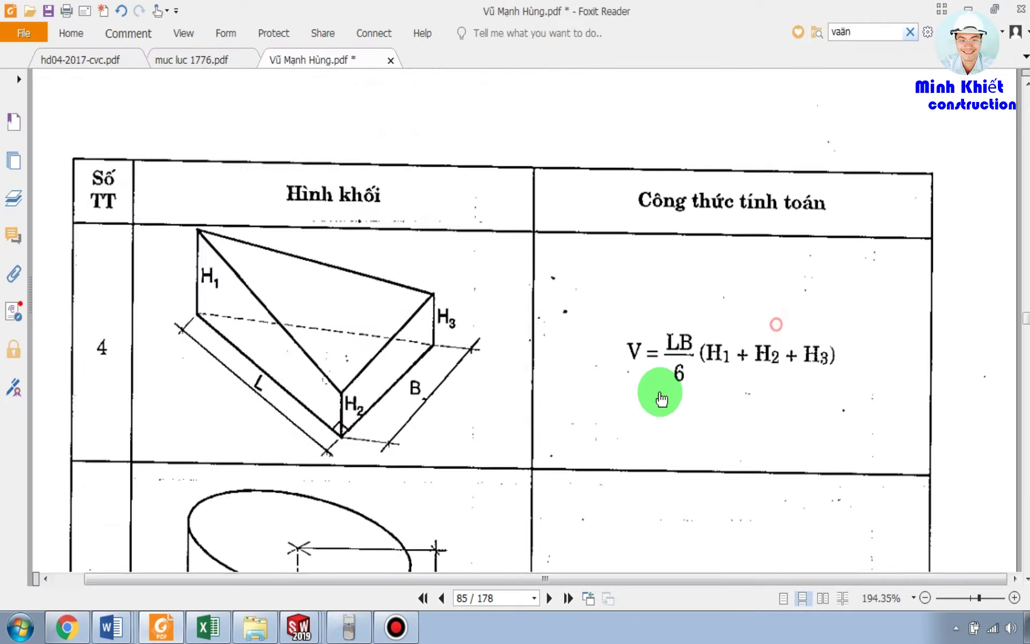
scroll(659, 397, down, 5)
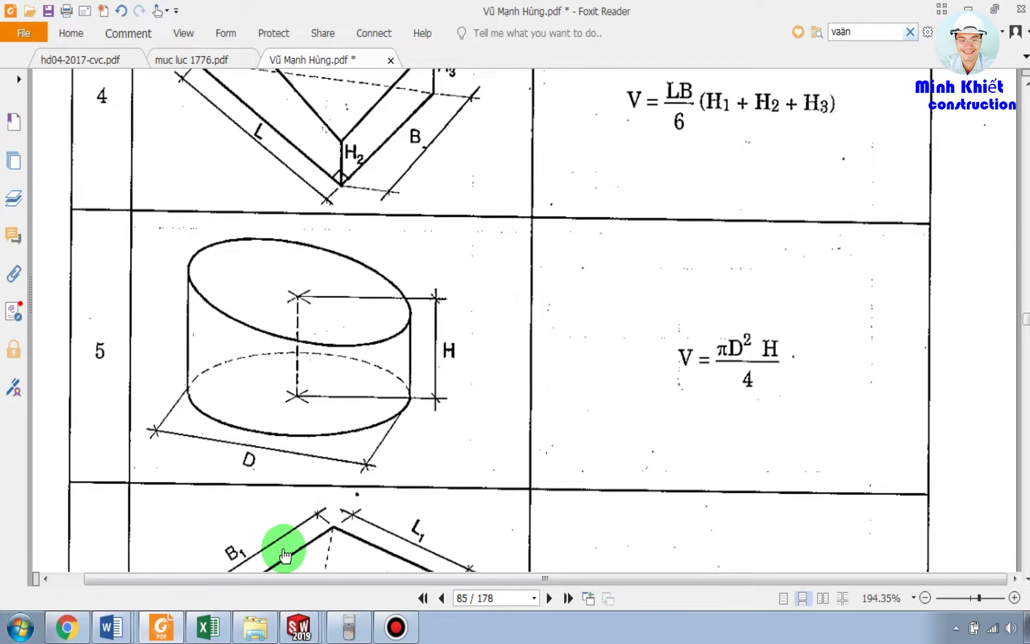
Switch to SOLIDWORKS, create a new part document, and give it a plain white background scene.
click(292, 623)
click(284, 593)
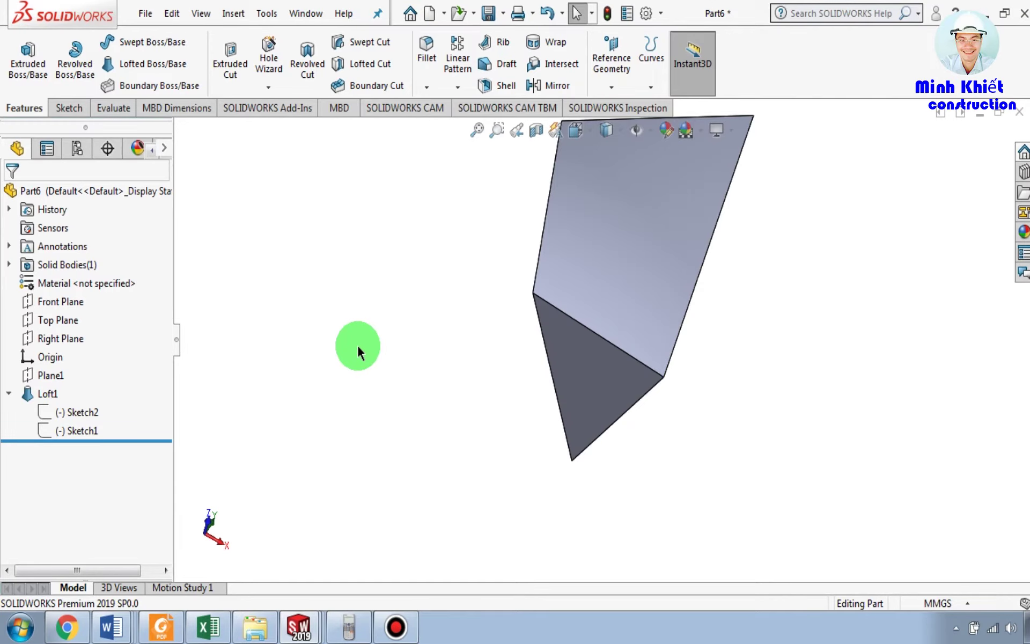
key(ctrl+n)
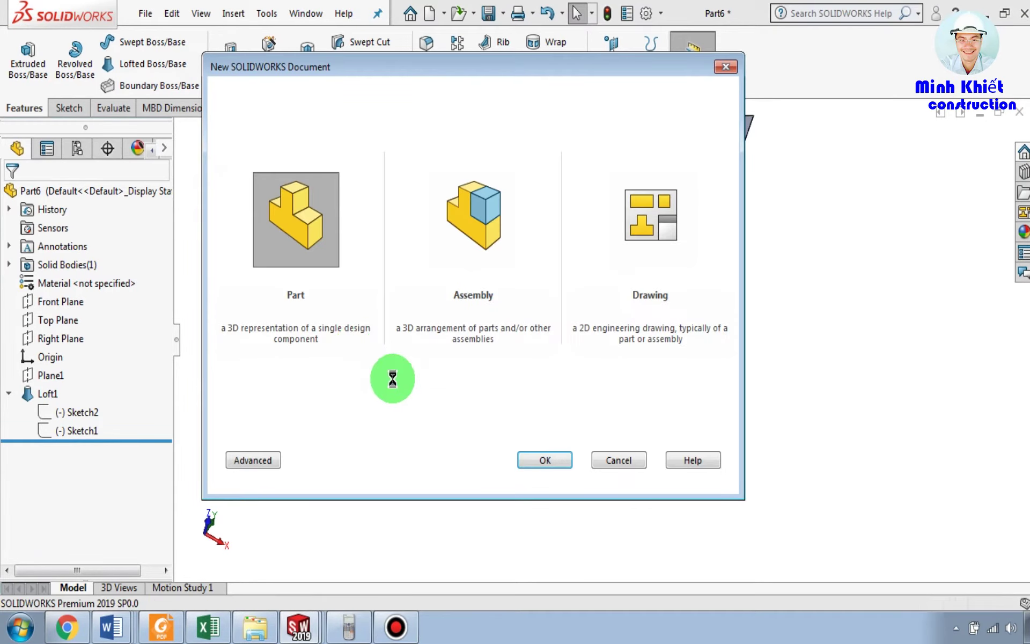
click(397, 625)
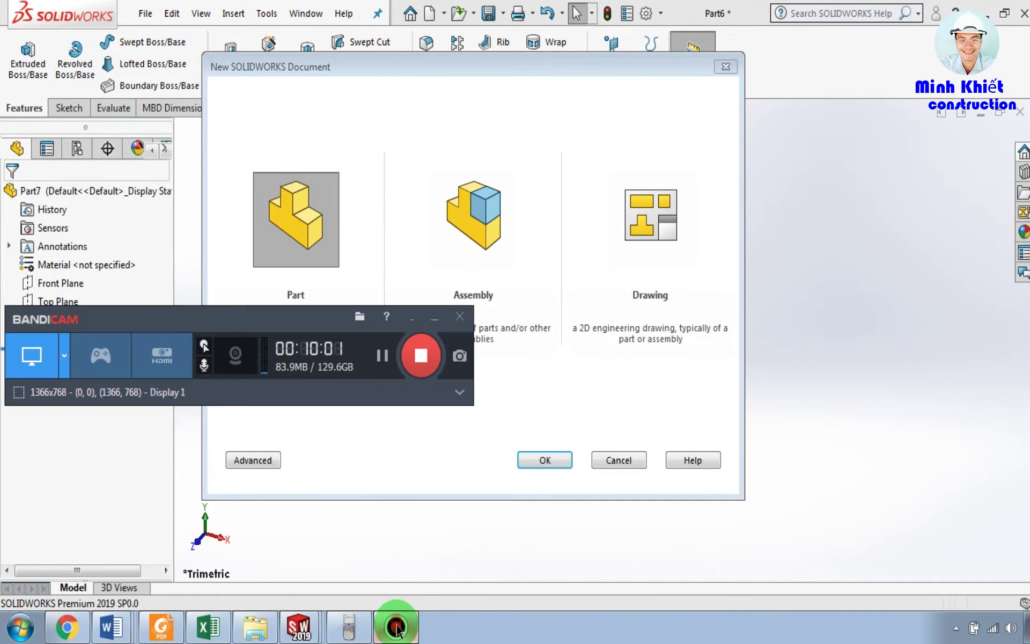
click(877, 308)
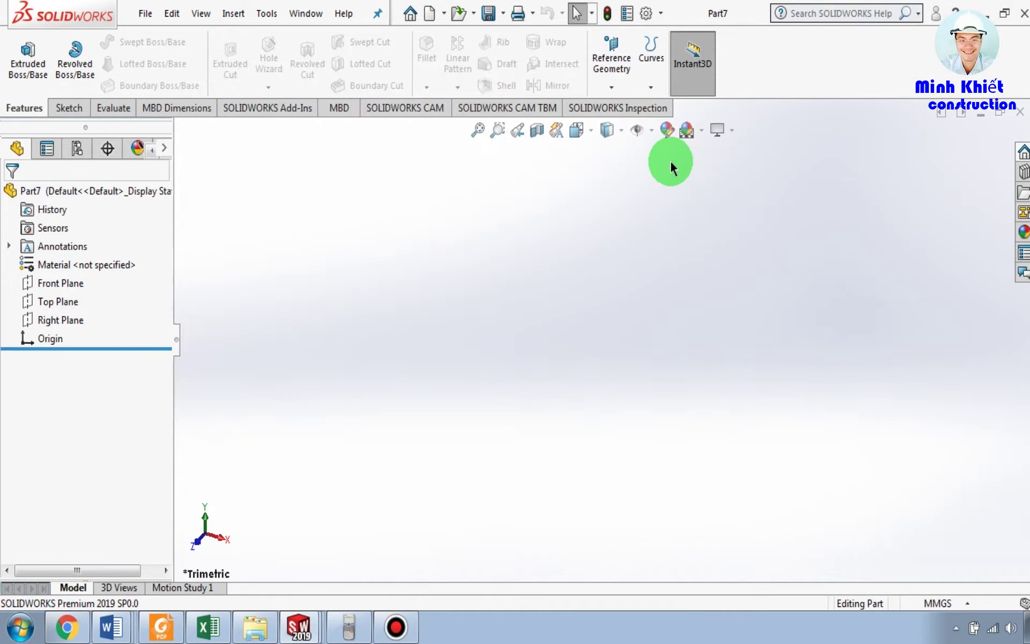
click(689, 135)
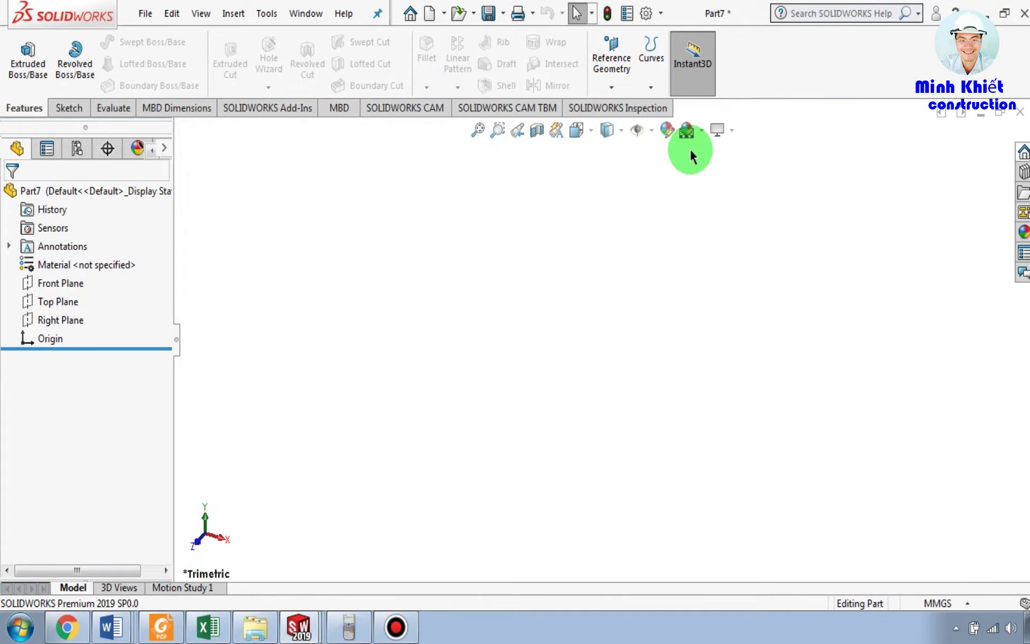
Sketch a circle about 154 mm in diameter centred on the origin on the Front Plane, and exit the sketch.
click(68, 108)
click(29, 88)
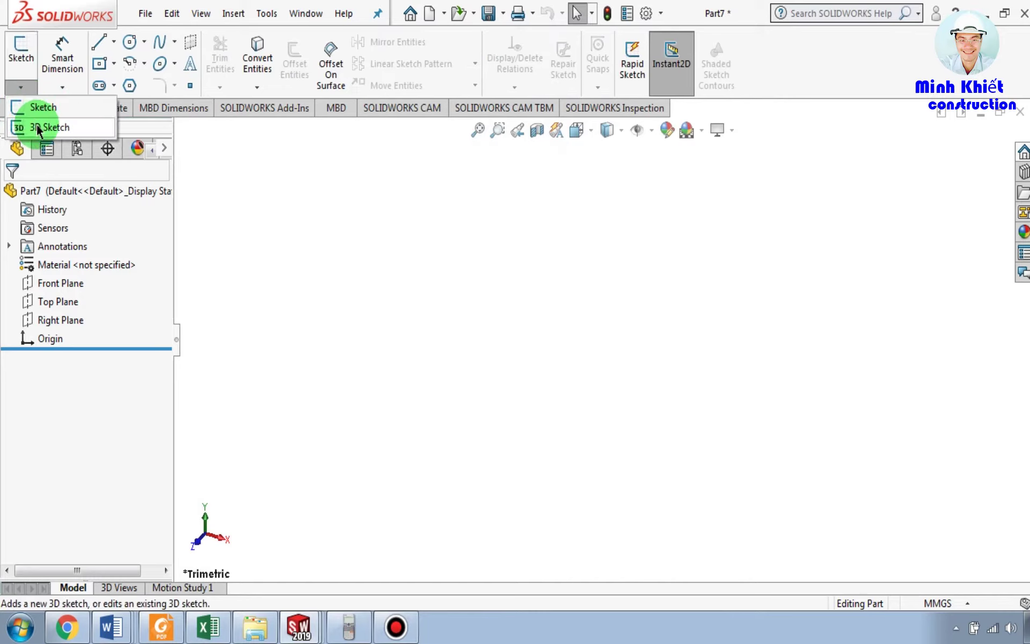
click(41, 103)
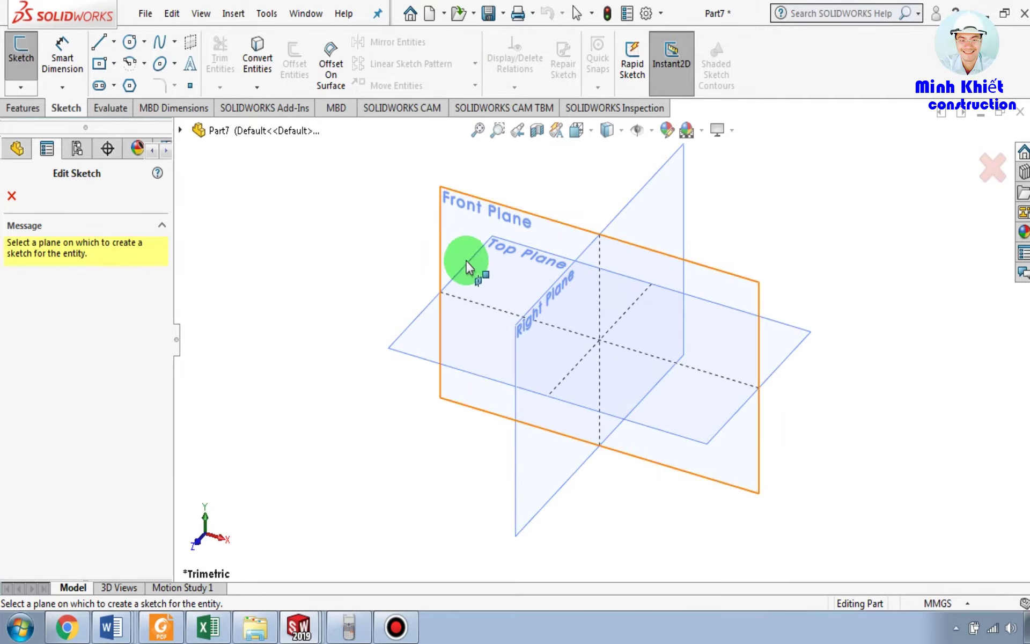
click(459, 230)
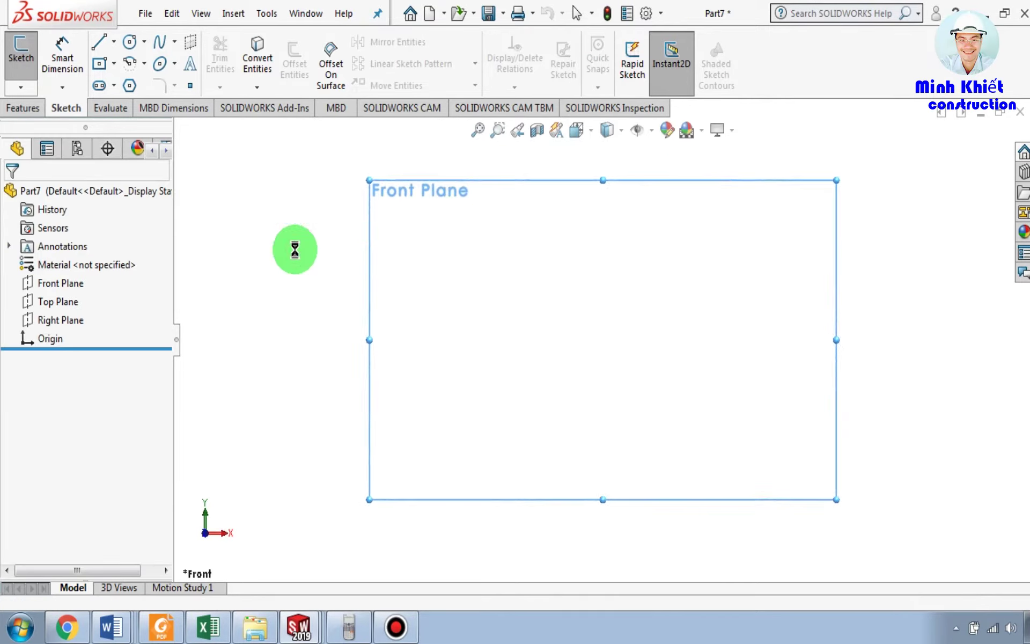
click(129, 43)
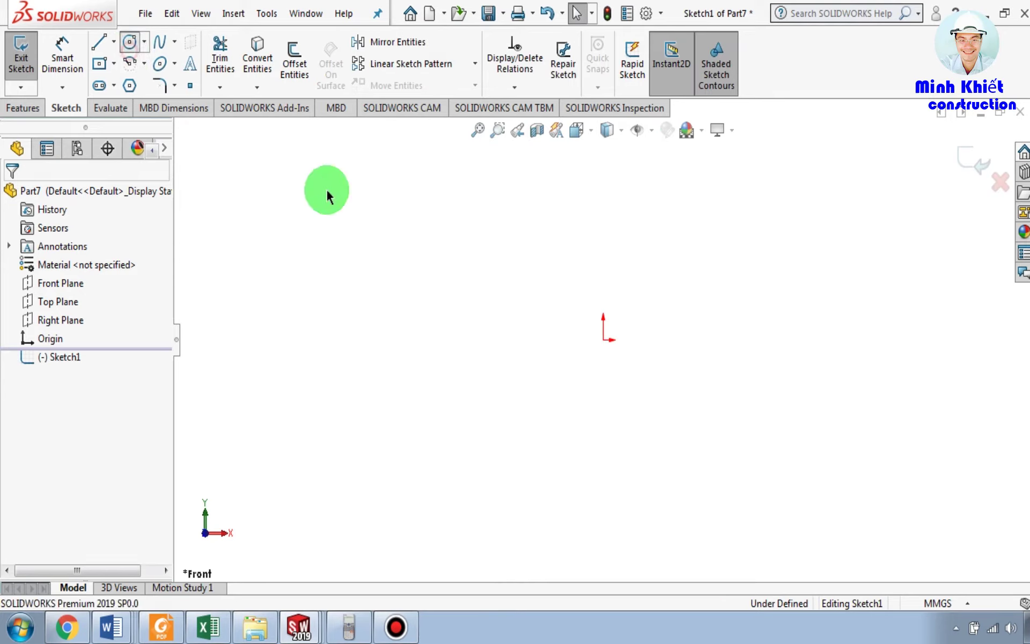
click(603, 340)
click(770, 226)
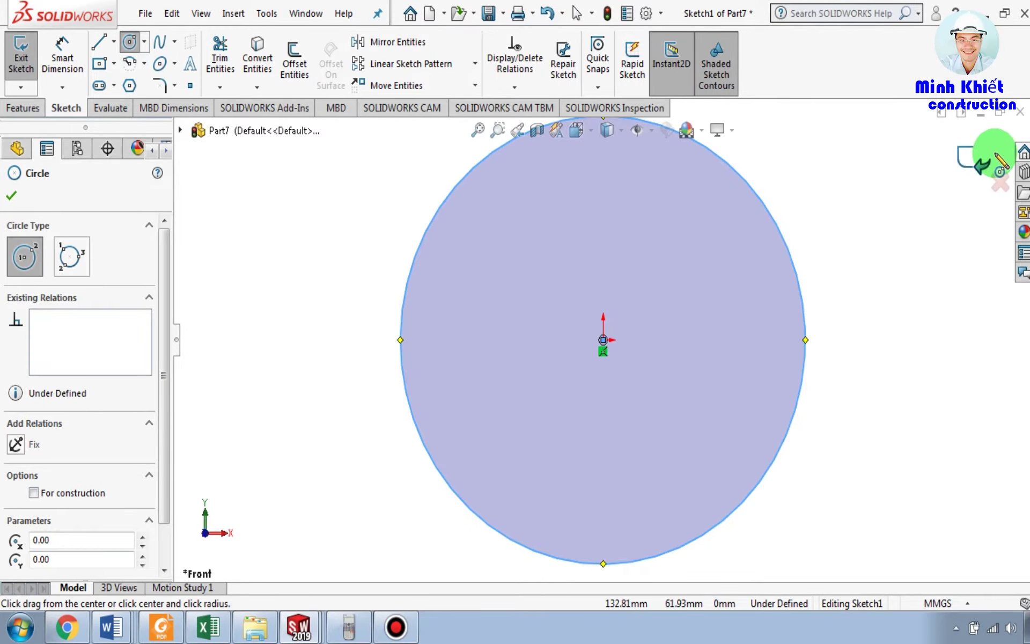
click(980, 168)
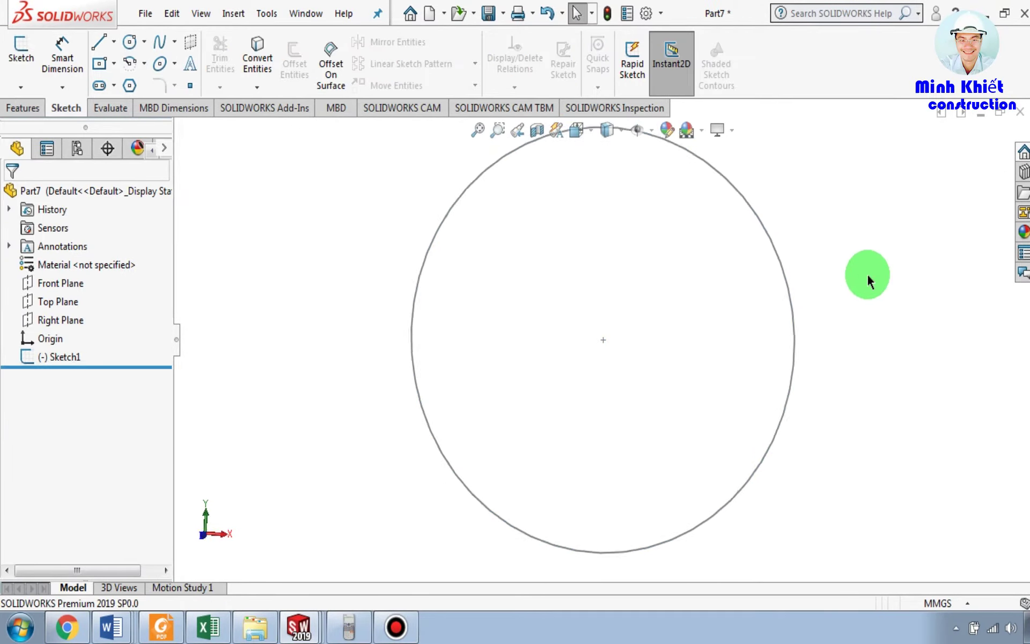
key(ctrl+7)
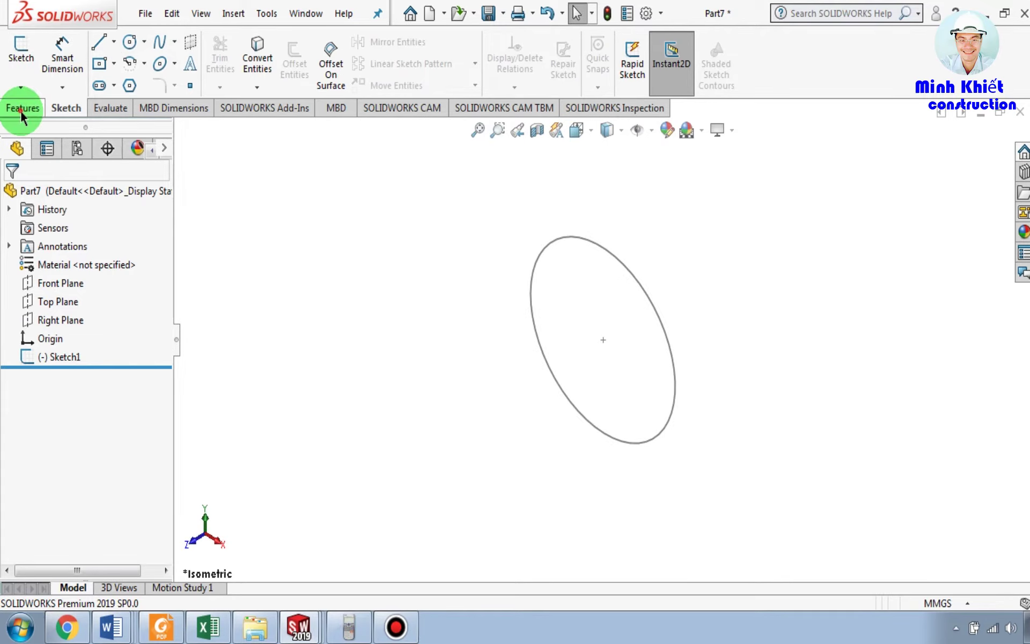
click(22, 108)
click(28, 60)
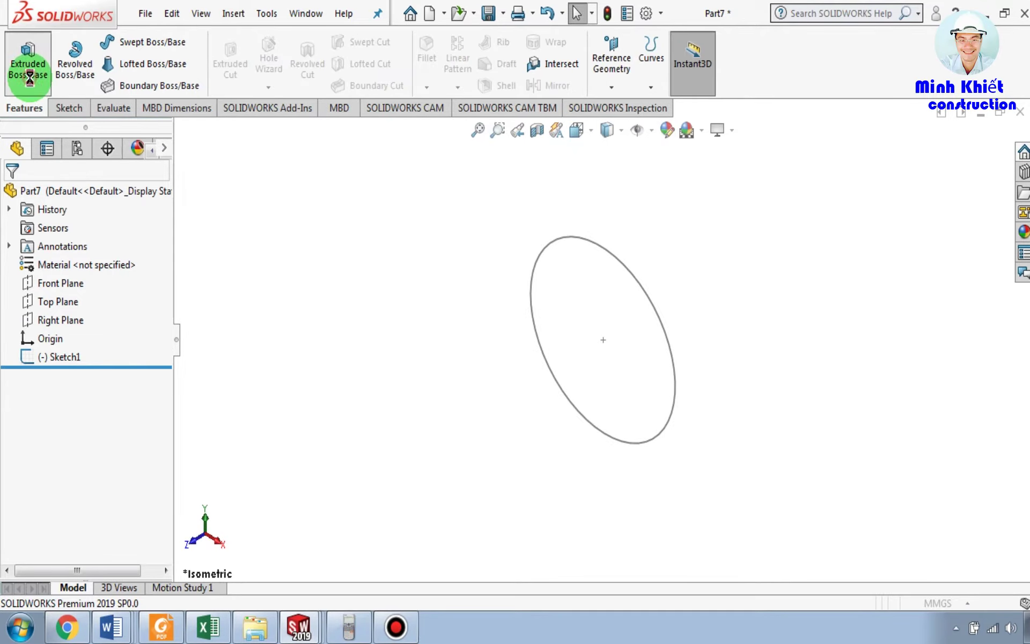
click(576, 238)
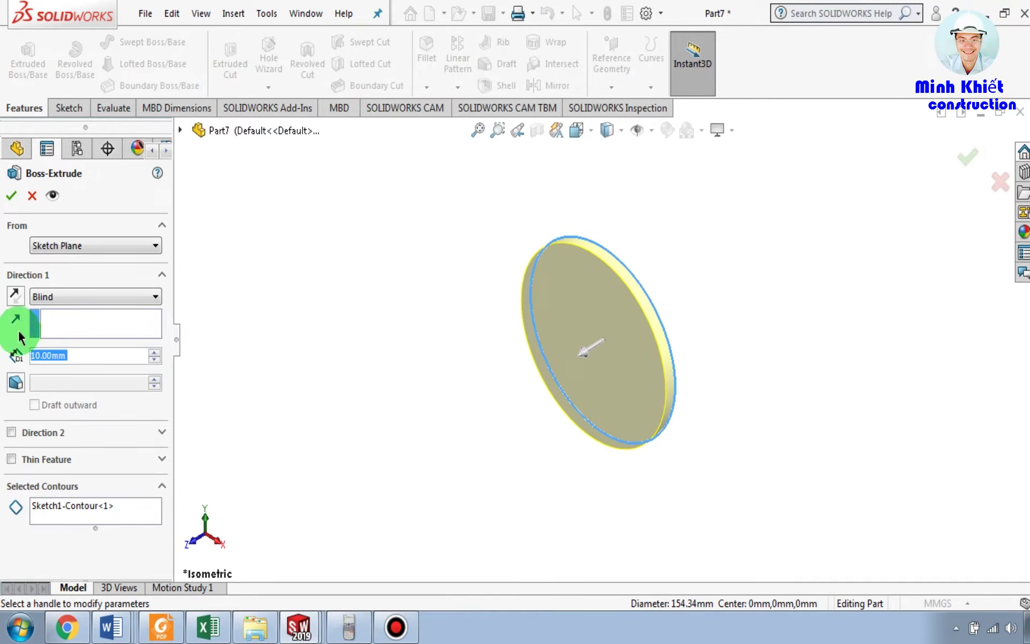
click(16, 297)
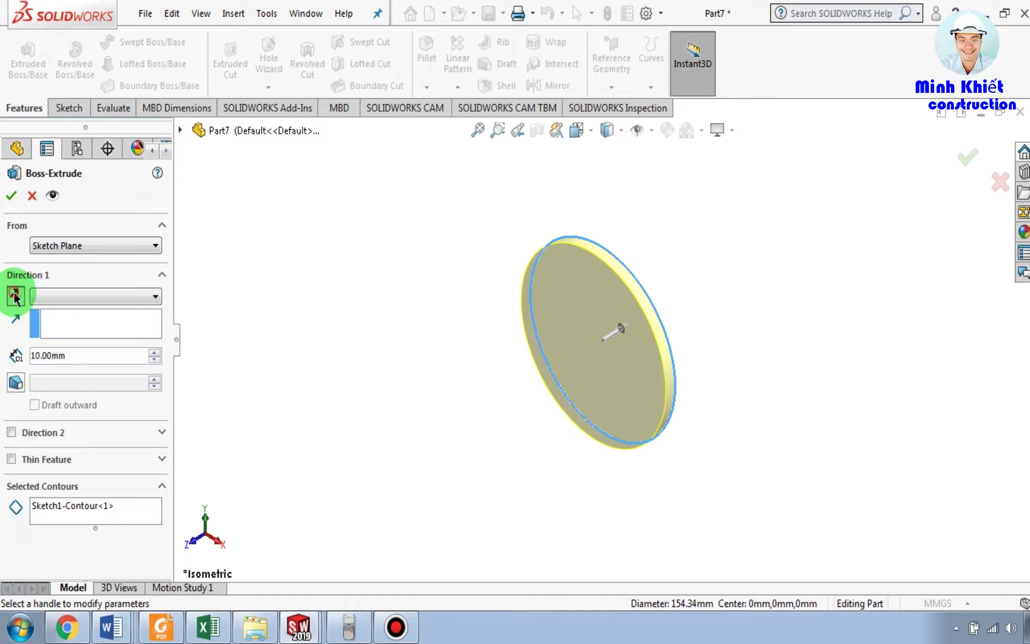
middle_drag(421, 413, 507, 463)
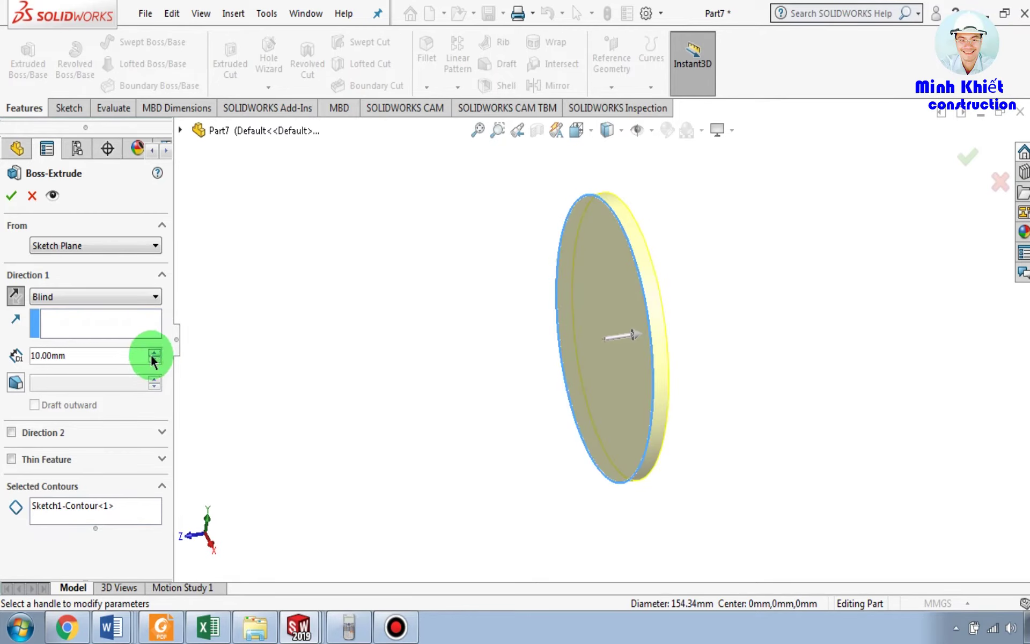
click(154, 352)
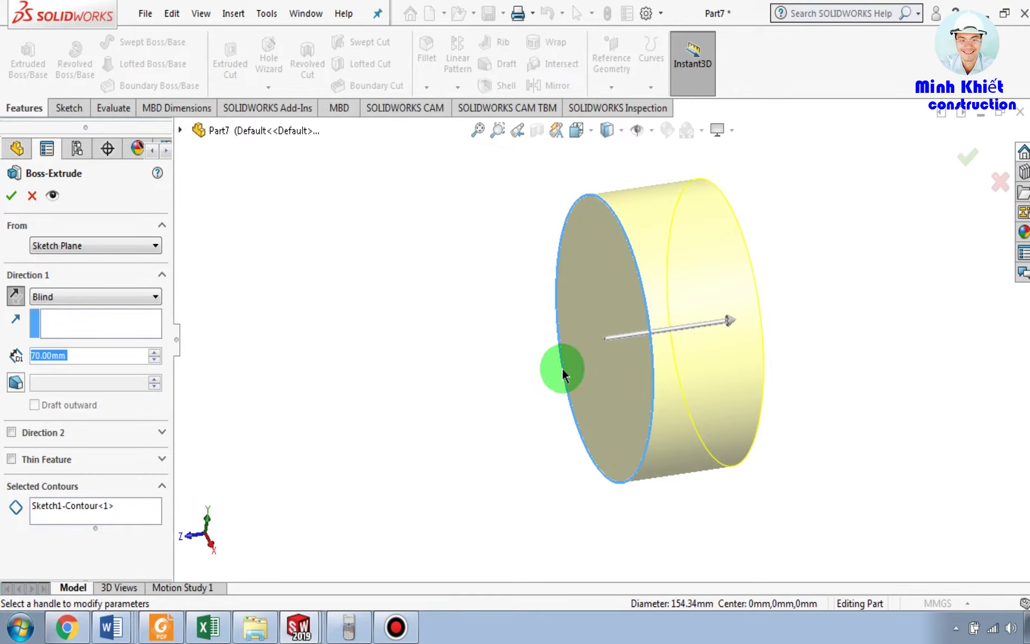
scroll(490, 374, up, 3)
text(f)
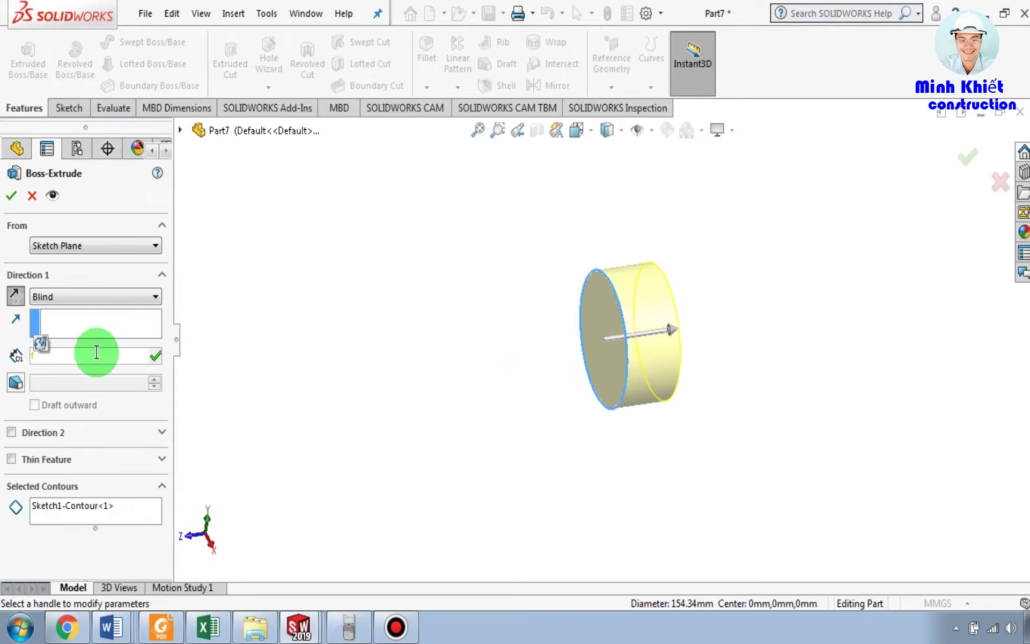
click(287, 311)
click(609, 312)
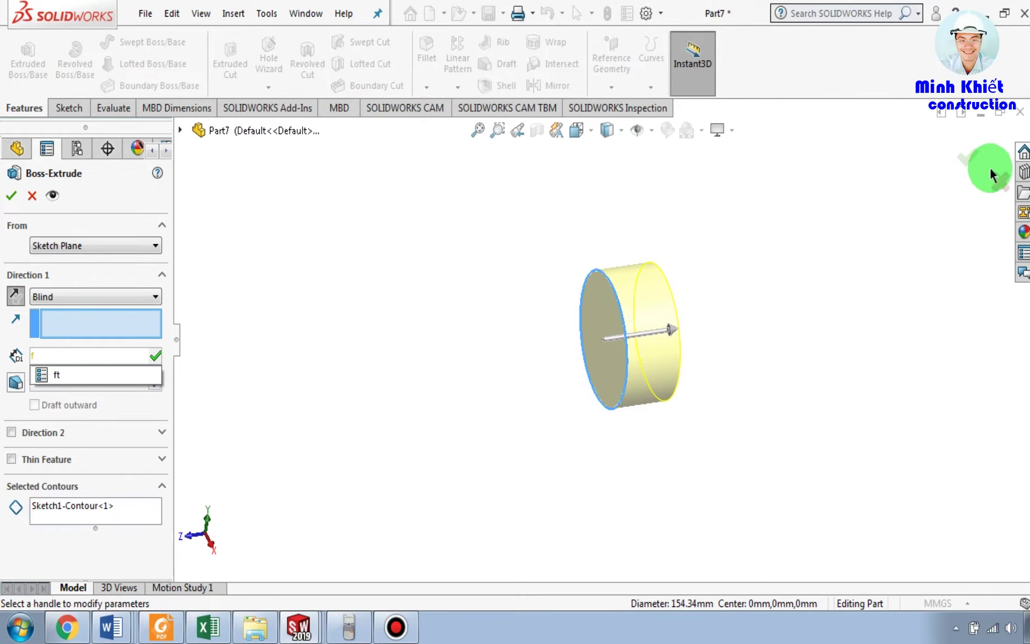
click(900, 226)
click(606, 310)
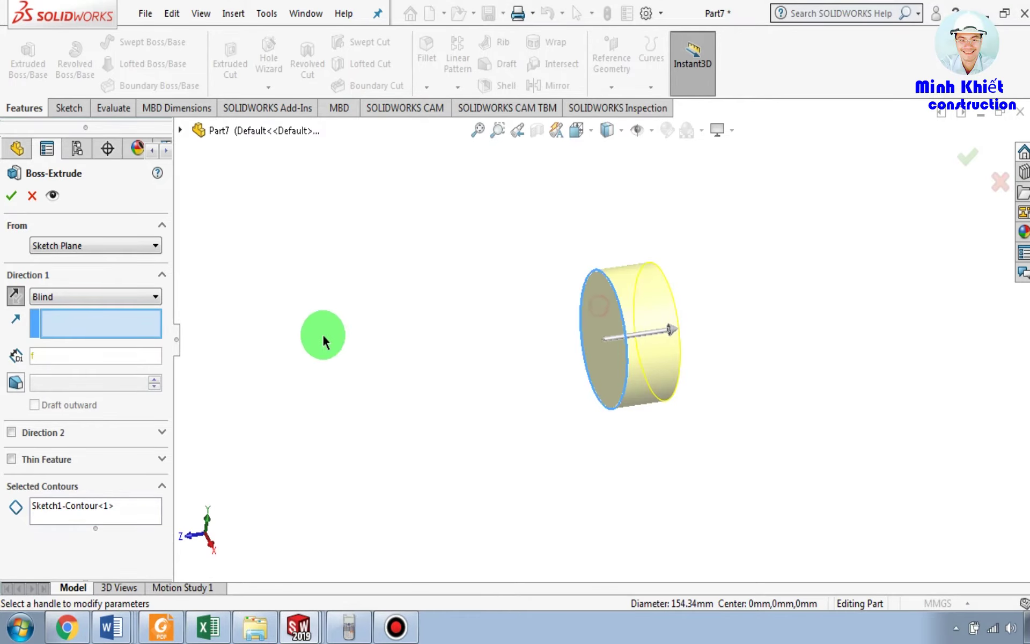
click(1000, 182)
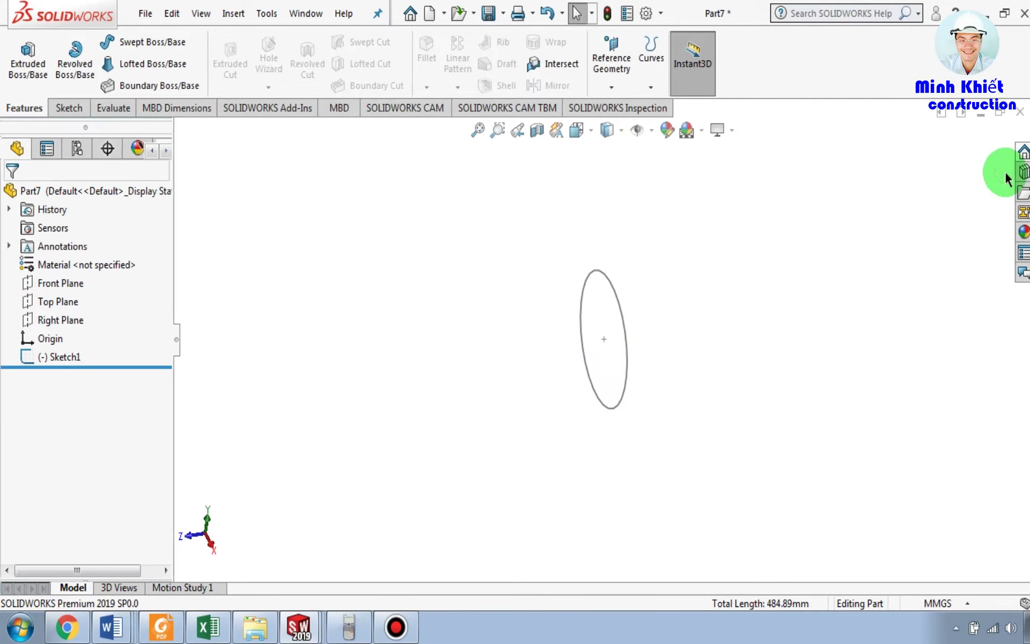
Set up a blind extrusion of the circle from the sketch plane with a depth of 410 mm.
click(602, 276)
click(30, 62)
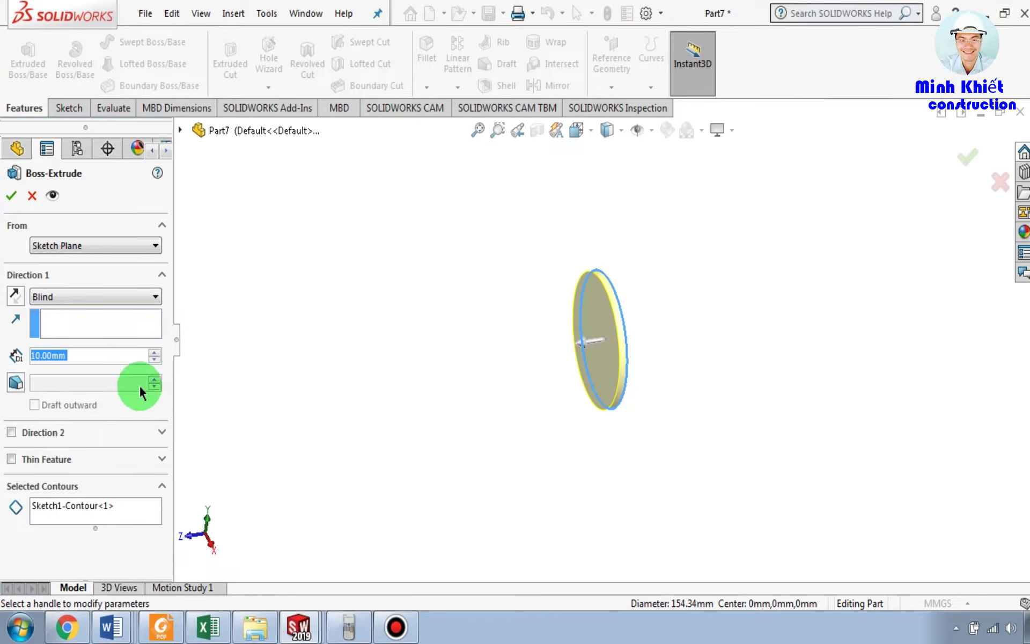
click(154, 352)
click(154, 352)
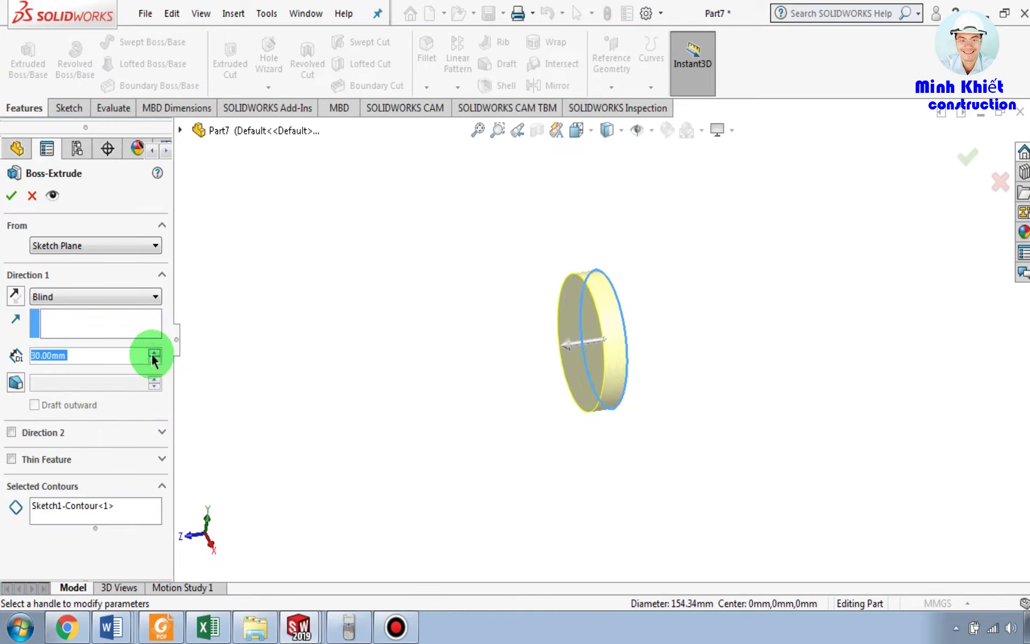
click(153, 353)
click(154, 353)
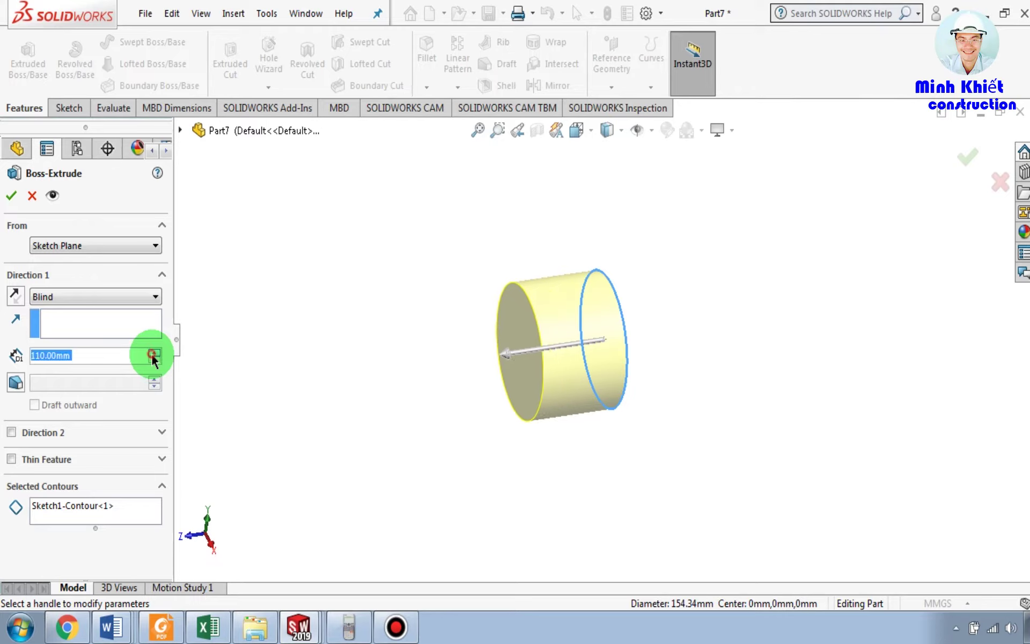
click(154, 353)
click(153, 353)
click(154, 353)
click(154, 353)
click(154, 353)
click(153, 353)
click(154, 353)
click(154, 353)
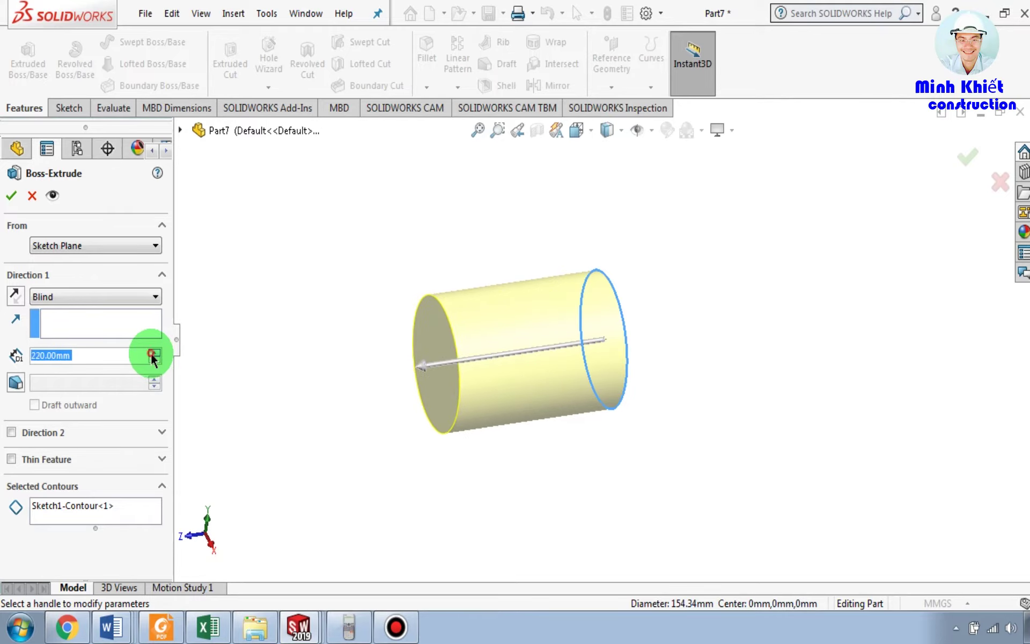
click(154, 354)
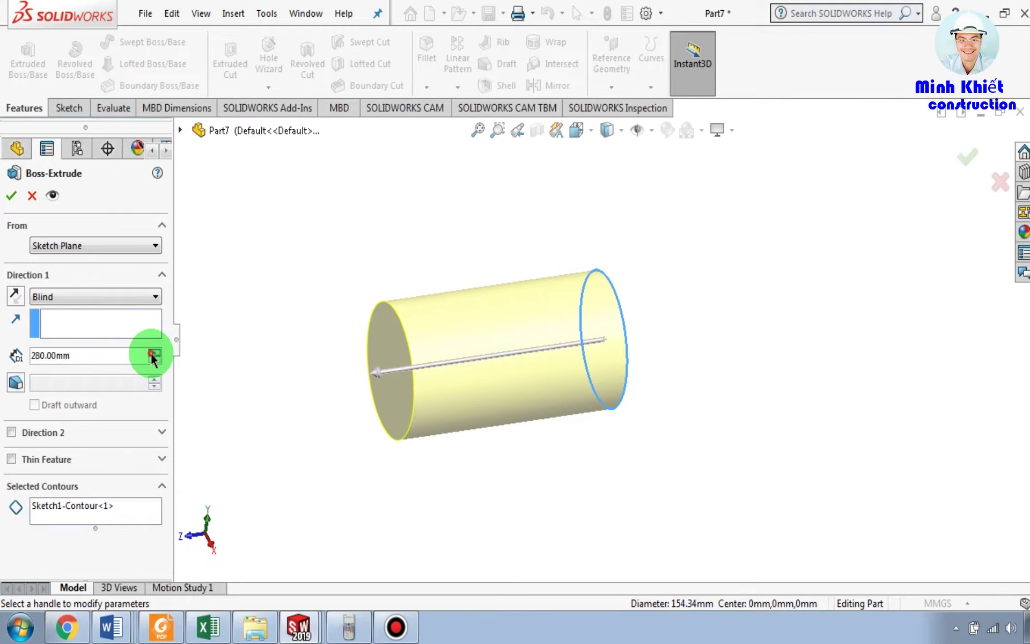
click(154, 353)
click(153, 353)
click(153, 353)
click(153, 353)
click(154, 353)
click(154, 353)
click(154, 353)
click(153, 353)
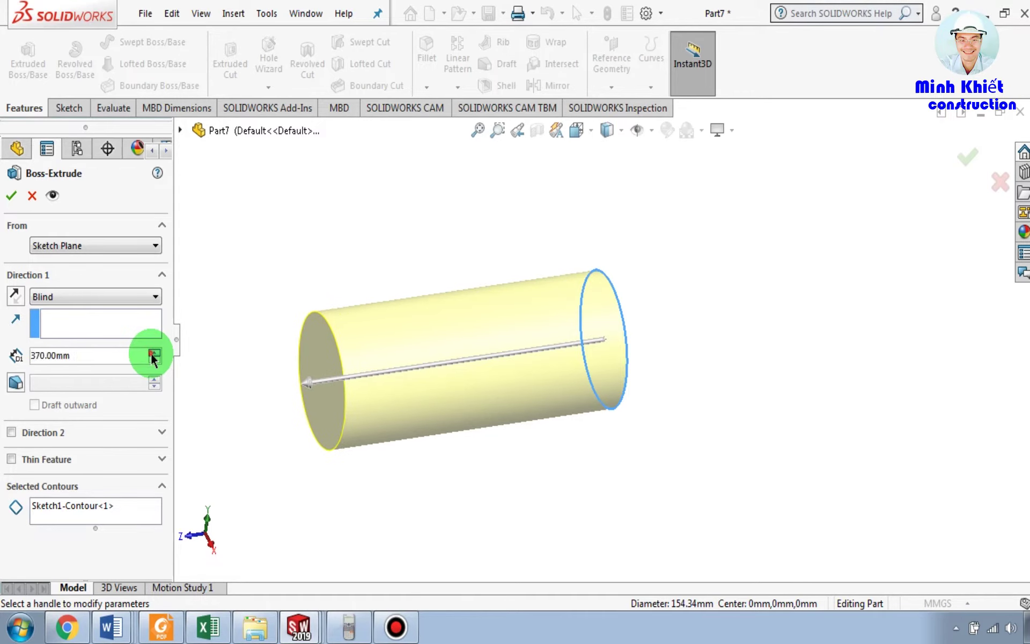
click(154, 353)
click(153, 353)
click(153, 353)
Switch to the PDF in Foxit Reader and review the shape 5 and shape 6 figures and volume formulas.
click(978, 10)
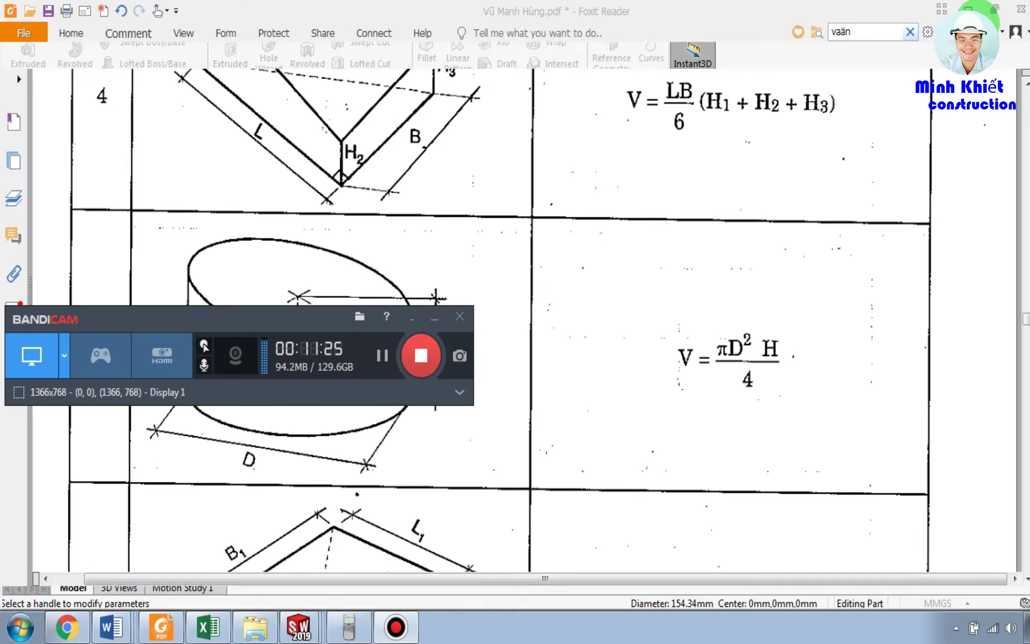
click(413, 228)
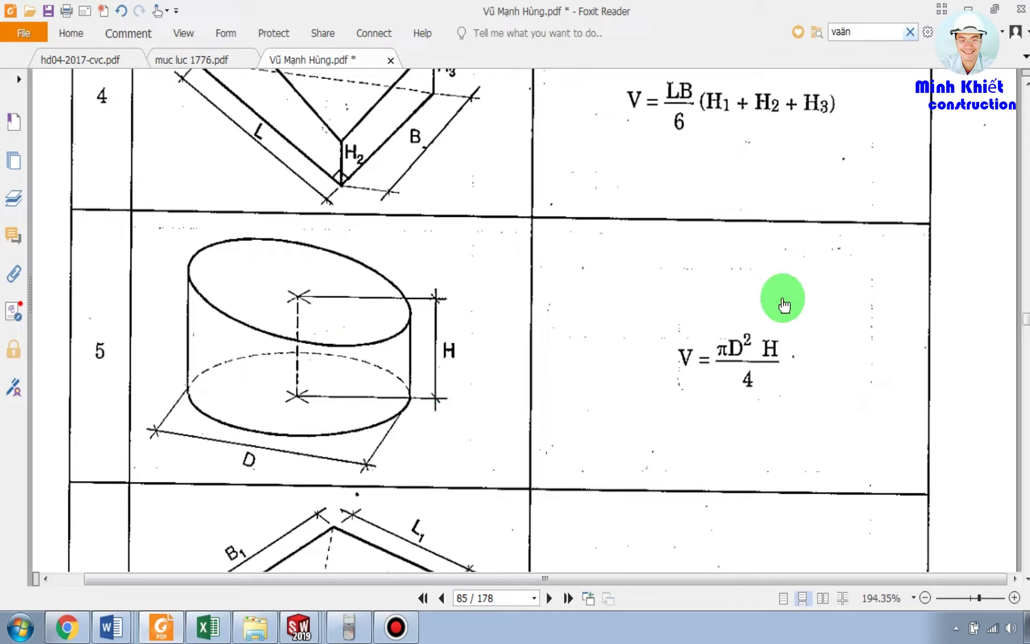
scroll(780, 305, down, 5)
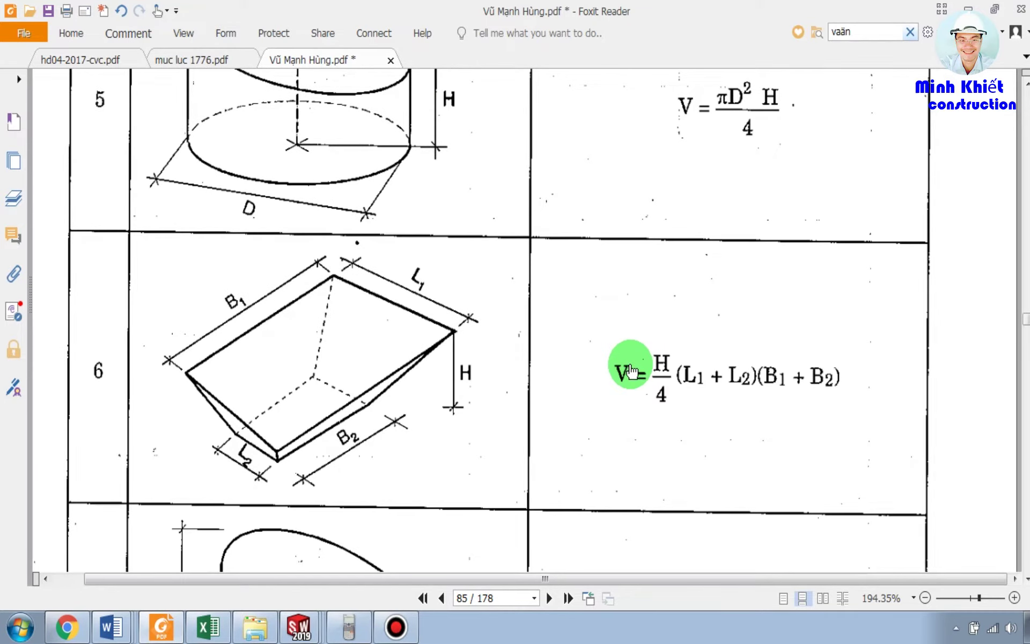
Switch to Chrome, look through the video list on the YouTube dashboard, and return to the PDF.
click(67, 626)
click(101, 14)
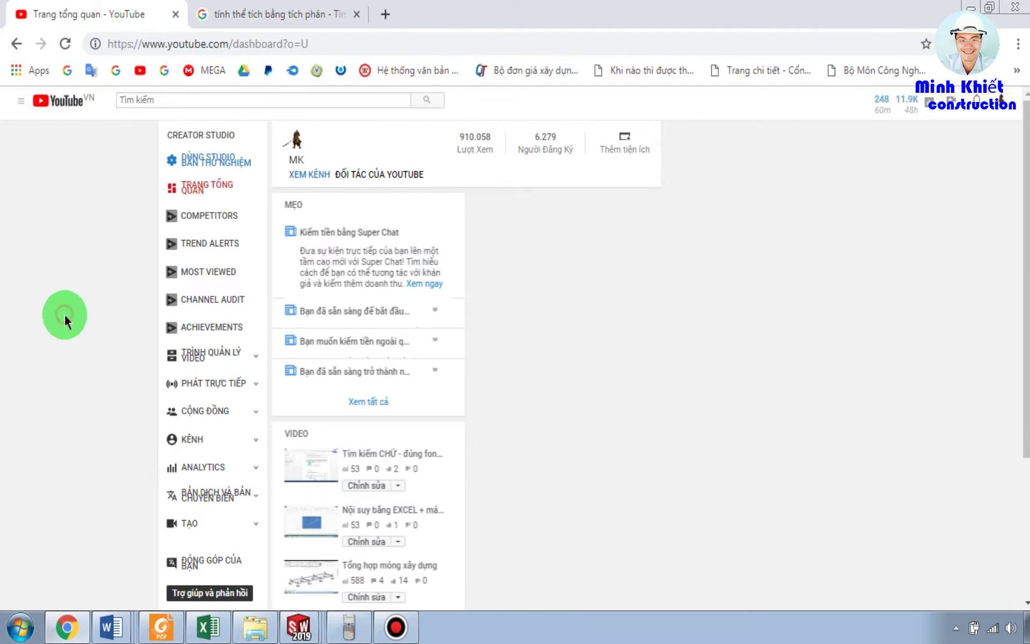
scroll(65, 314, down, 3)
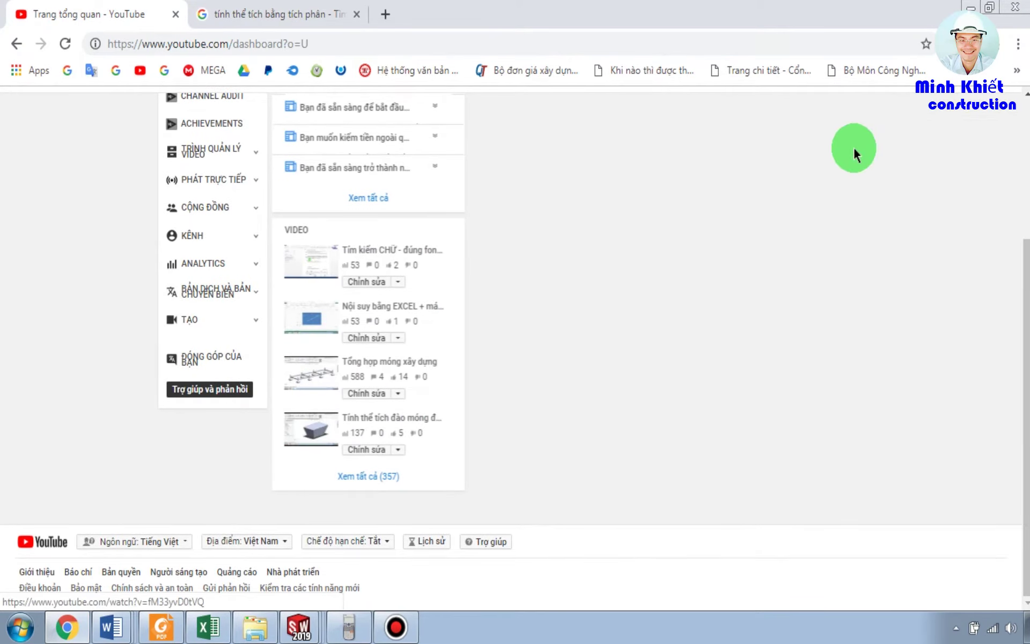
click(973, 7)
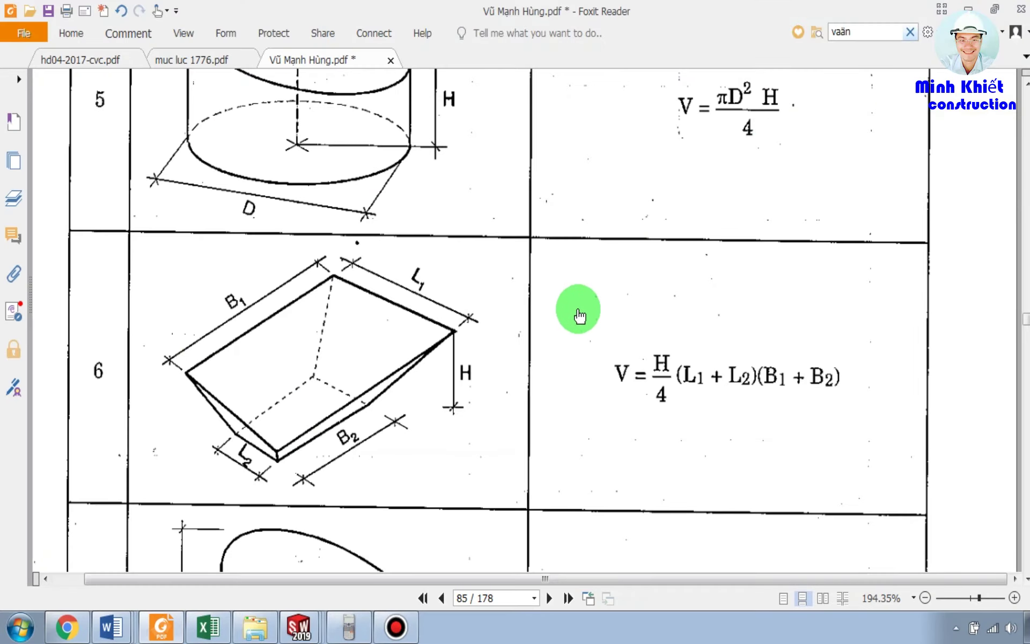
Review the shape 7 cut-cylinder wedge and its volume formula in the PDF.
click(636, 380)
scroll(637, 382, down, 3)
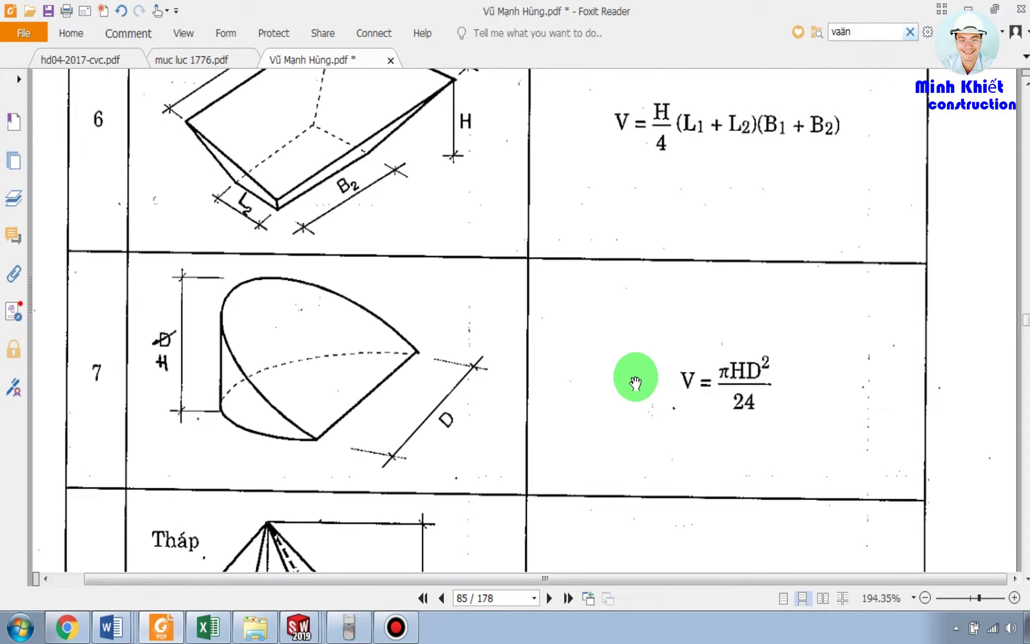
scroll(636, 382, down, 1)
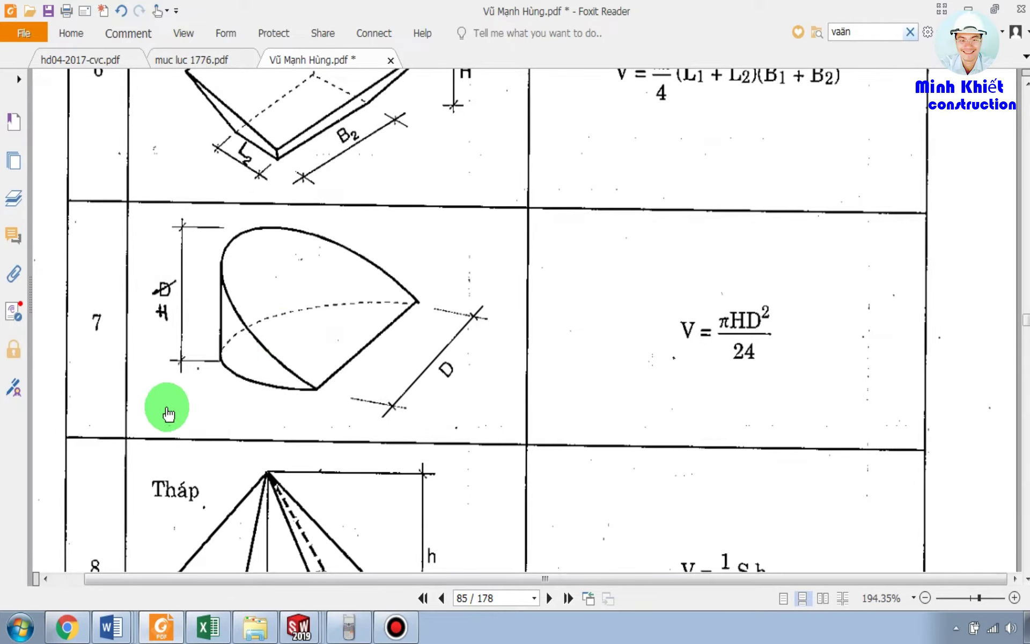
Switch to the Google Images page in Chrome and search for "lát cam".
click(67, 627)
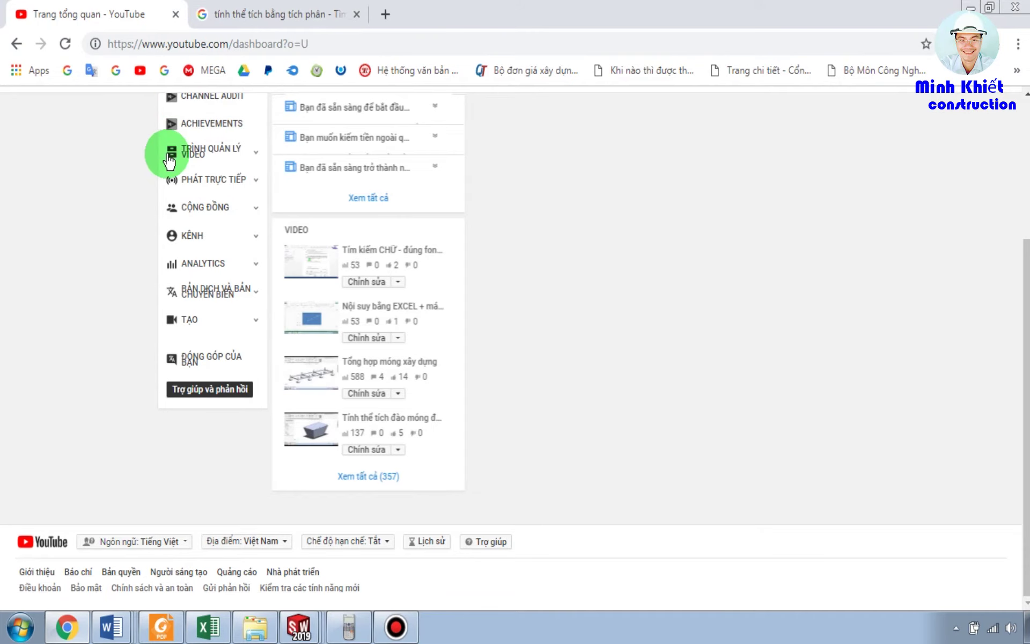
click(258, 14)
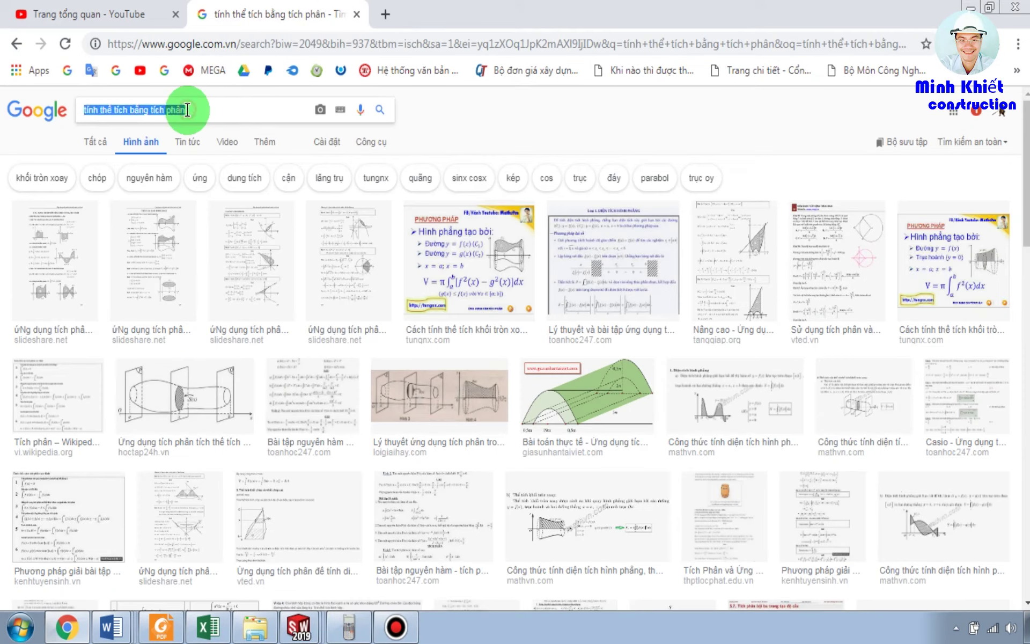
text(lat)
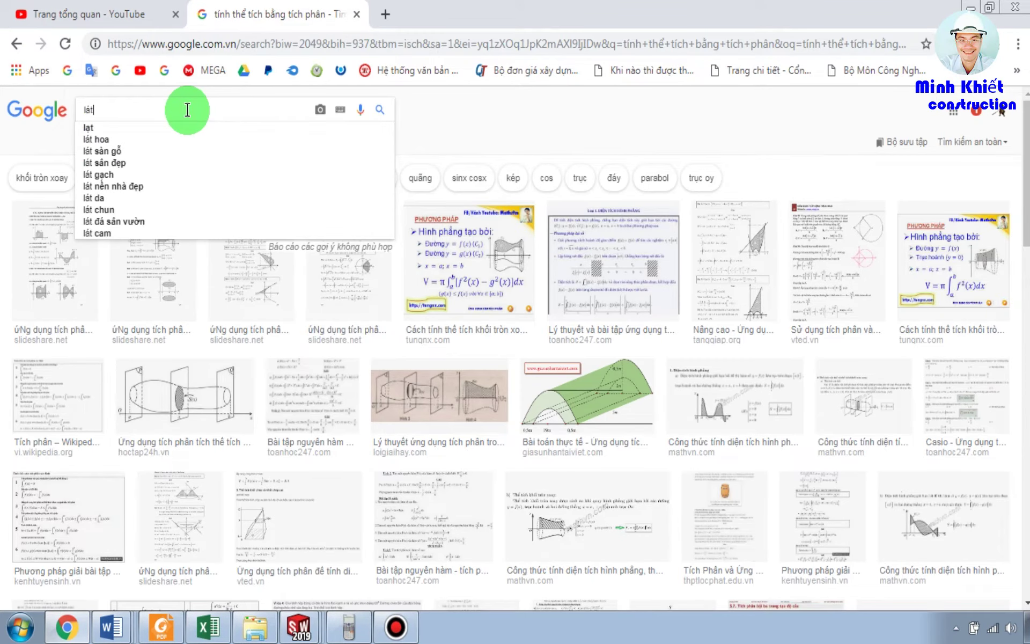
text( cam)
key(Return)
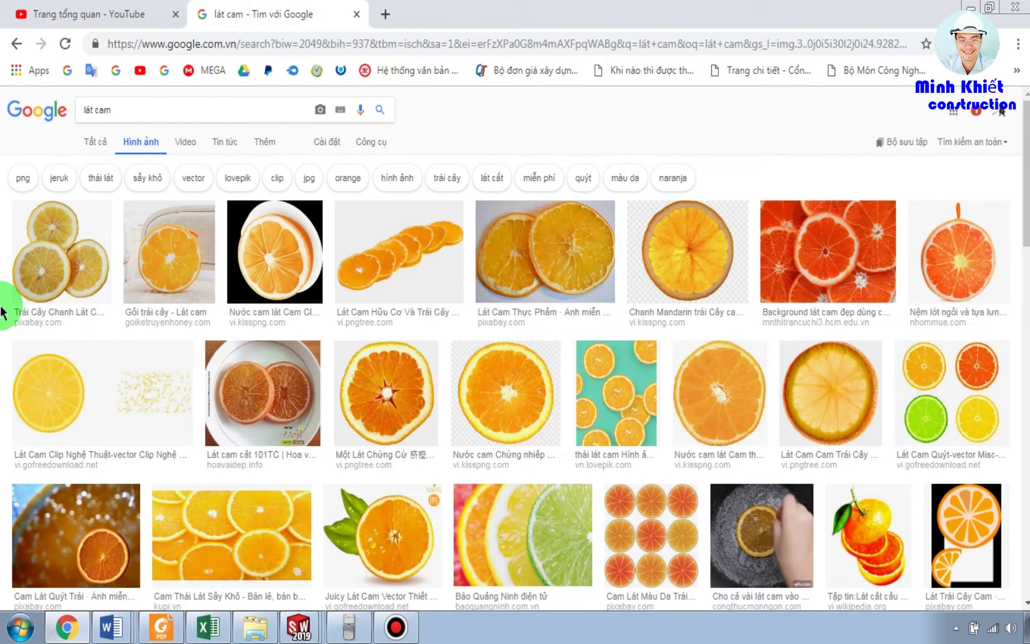
Browse the image results, enlarge the photo of oranges with a cut wedge, and return to the PDF.
scroll(2, 313, down, 9)
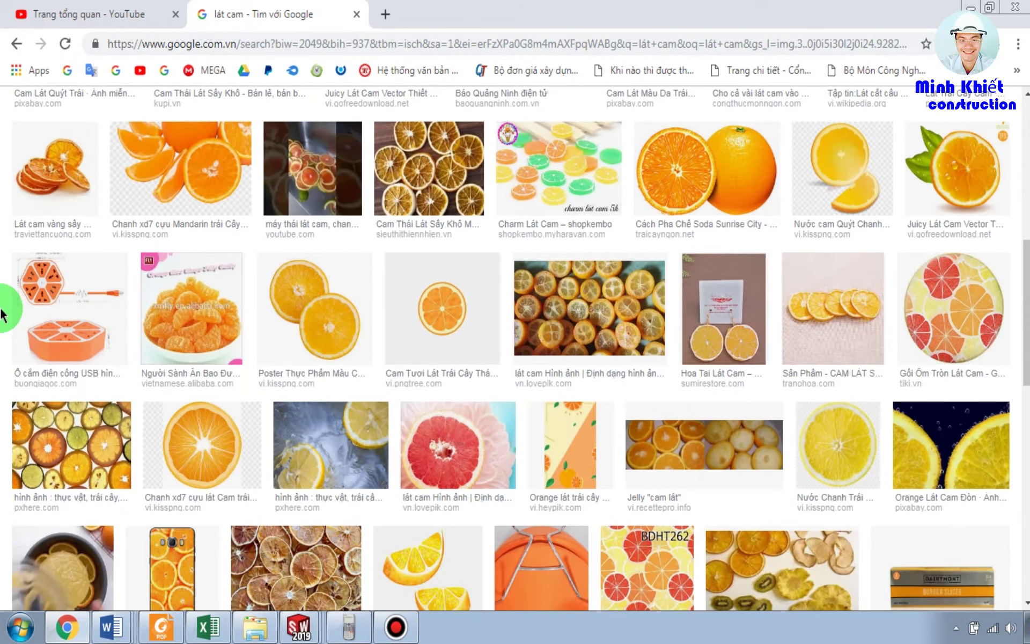
scroll(3, 314, down, 11)
scroll(3, 314, up, 6)
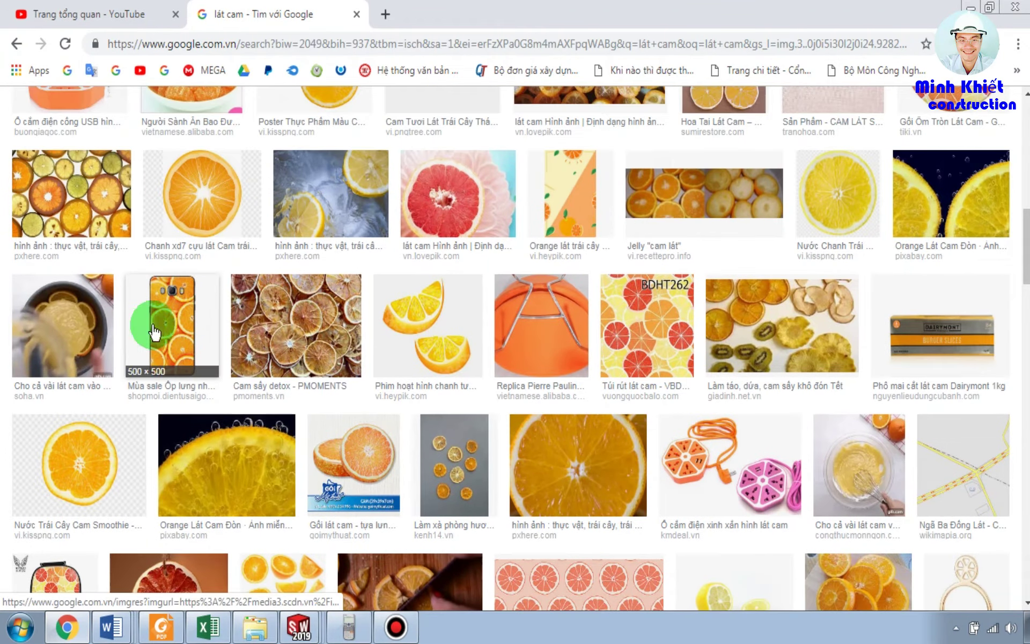
scroll(329, 325, down, 5)
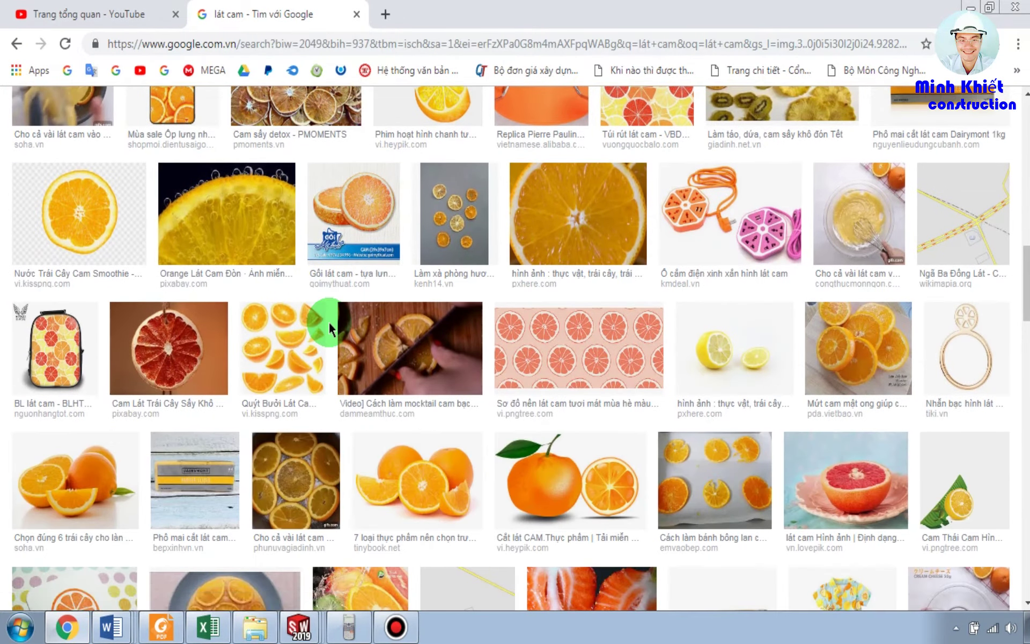
scroll(330, 323, down, 4)
click(67, 325)
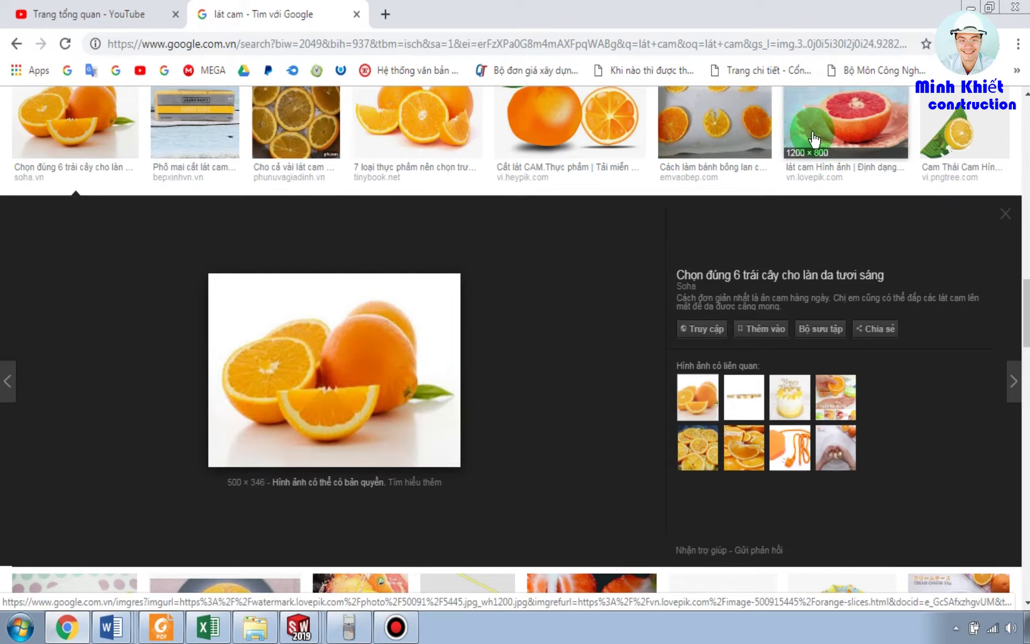
click(977, 7)
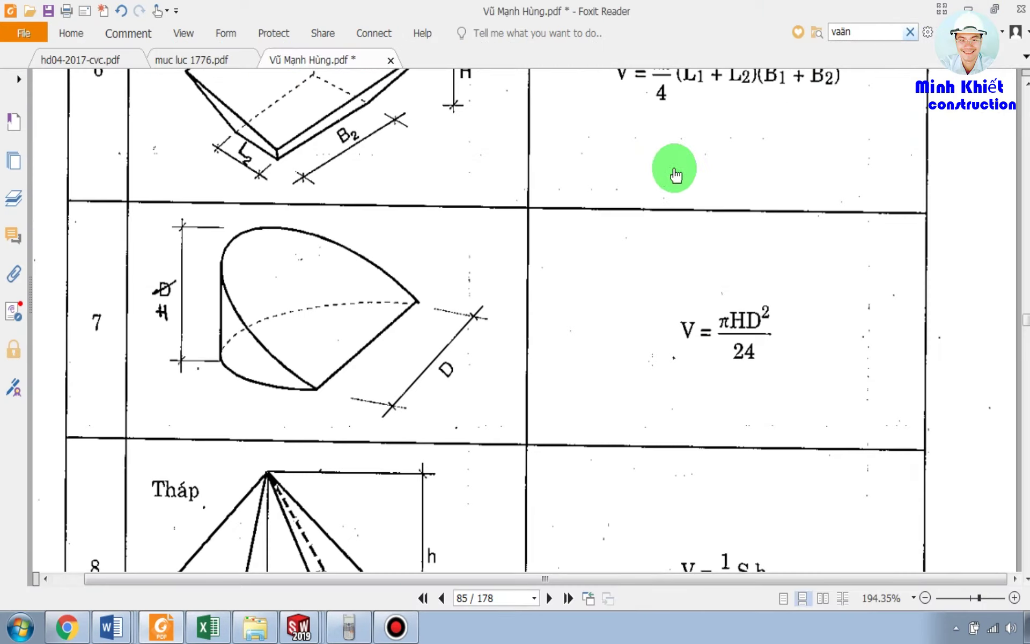
Minimize the PDF and Excel windows and clear the Bandicam window off the desktop.
click(298, 625)
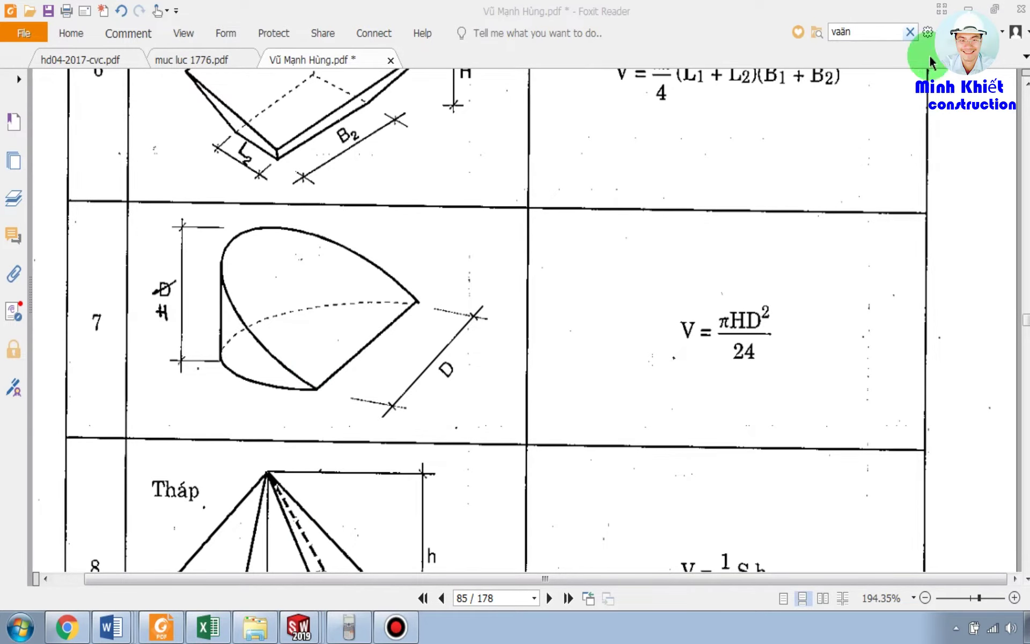
click(968, 10)
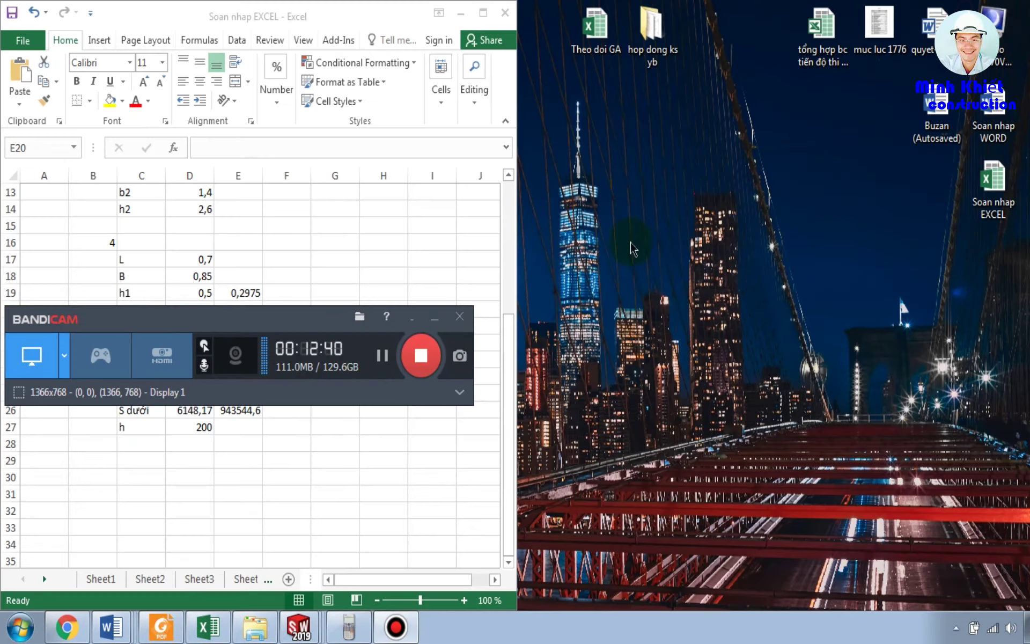
click(459, 18)
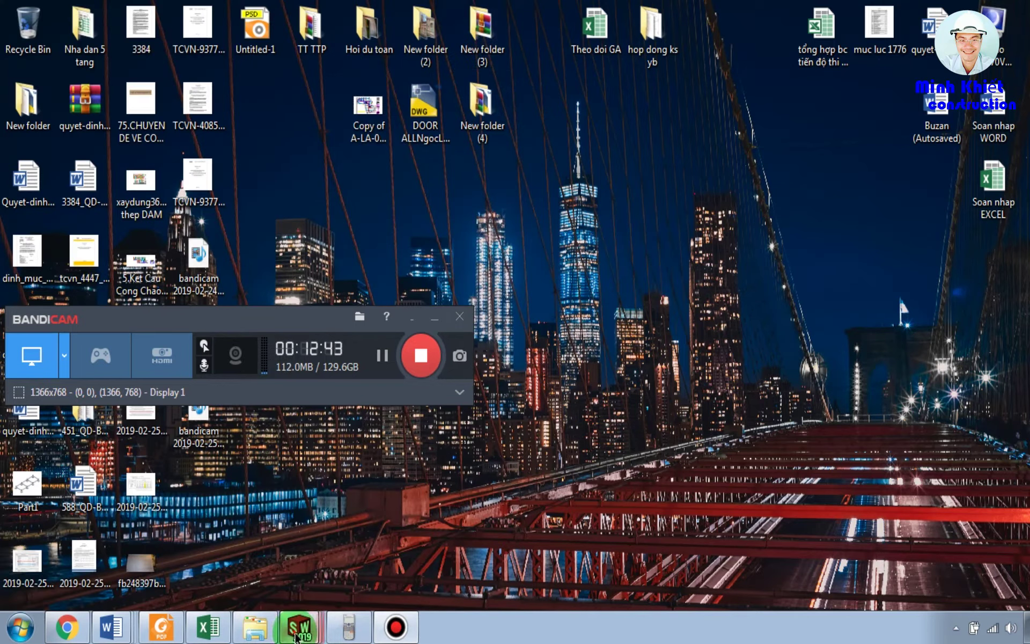
mouse_move(299, 626)
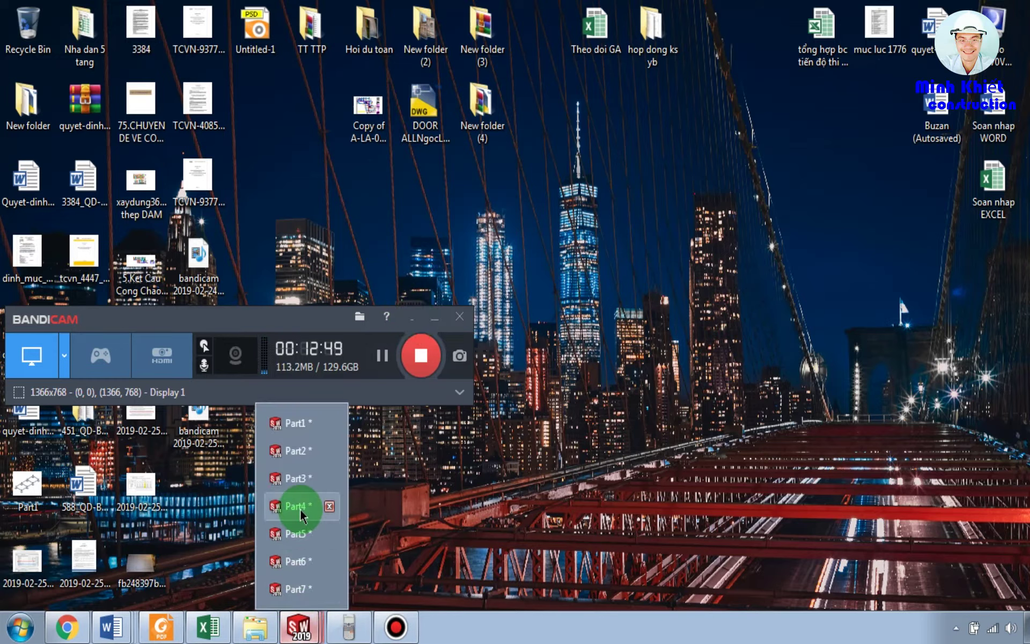
click(298, 507)
click(307, 635)
click(311, 530)
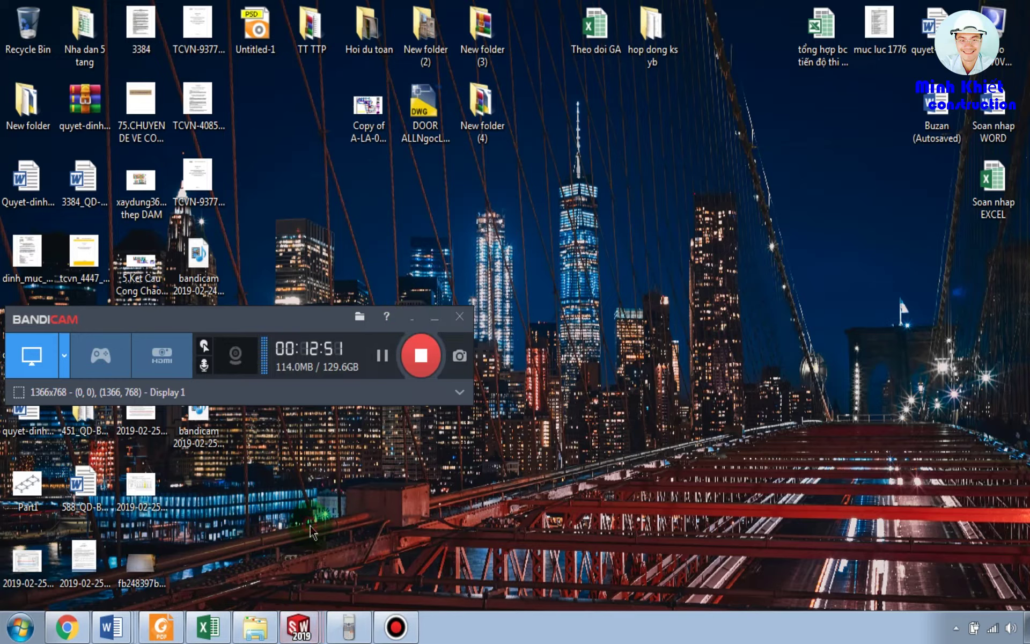
drag(226, 332, 736, 469)
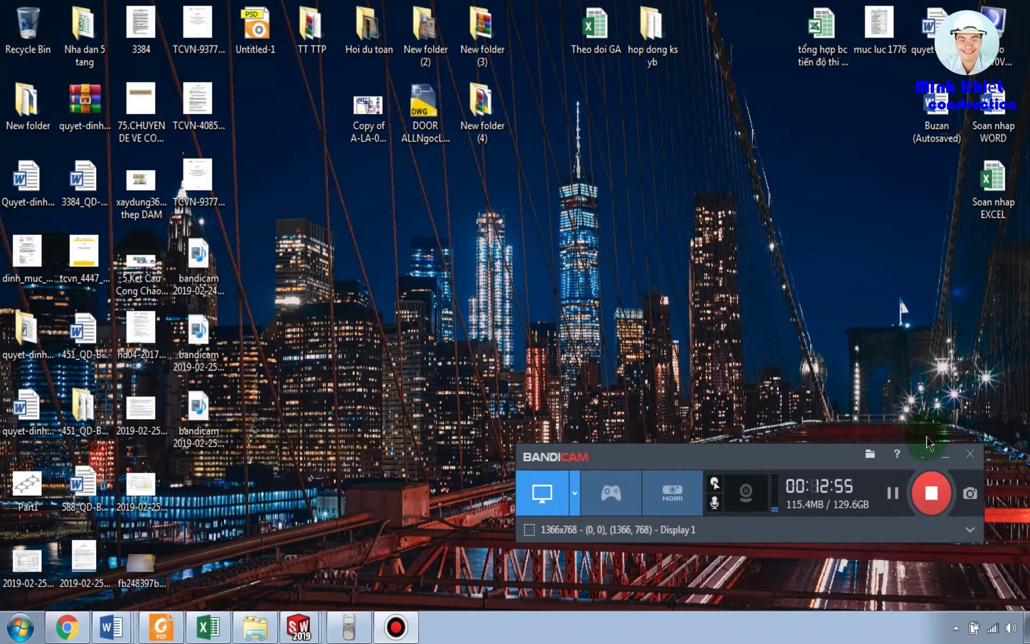
click(924, 457)
Return to Part7 in SOLIDWORKS, cancel the pending extrusion, and close the document.
click(294, 625)
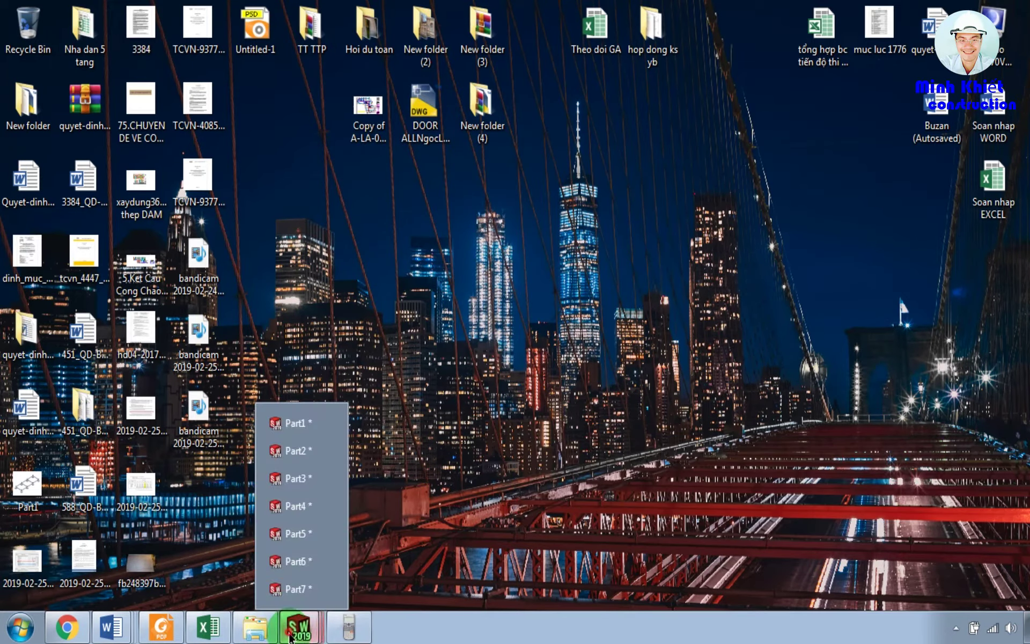
click(286, 565)
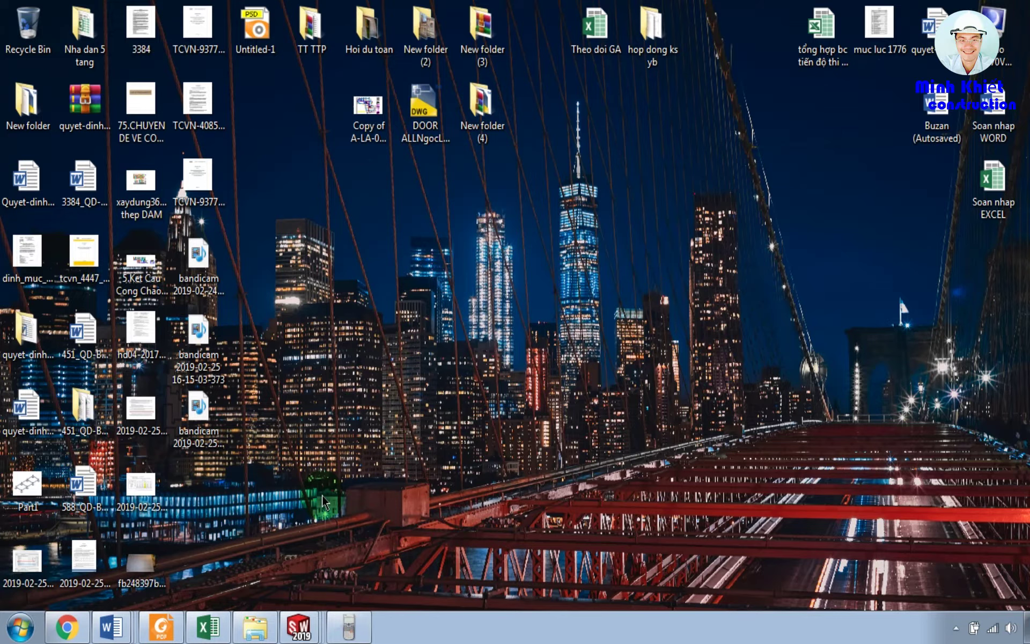
click(299, 623)
click(301, 577)
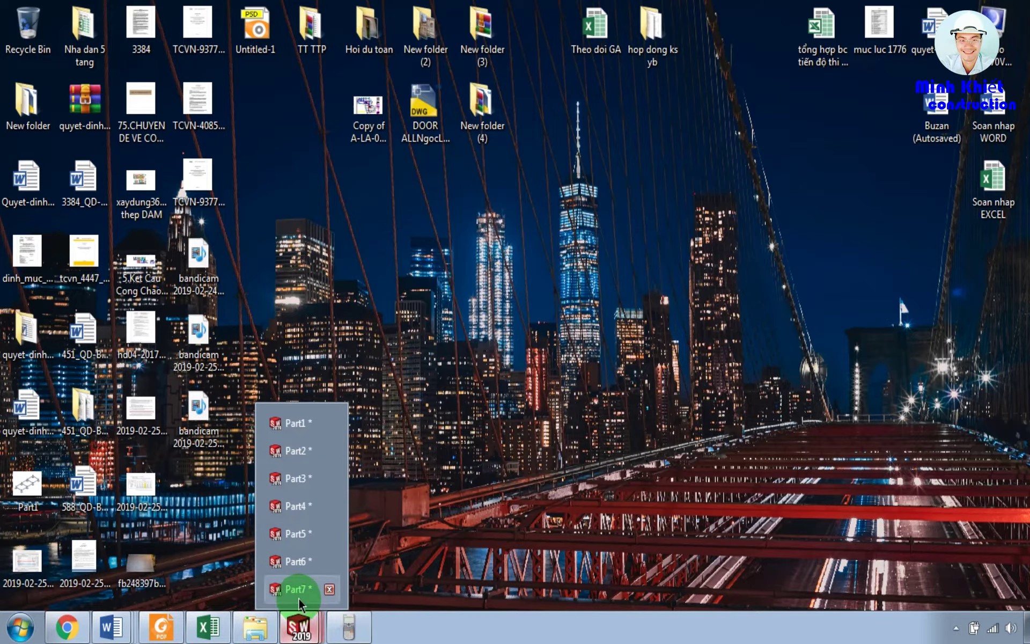
click(299, 600)
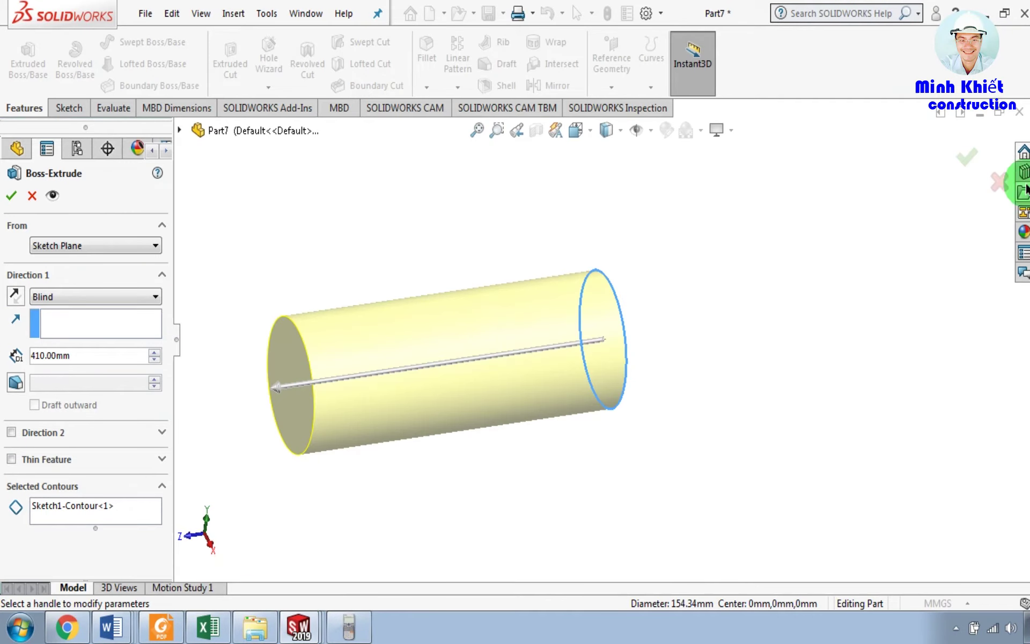
click(997, 181)
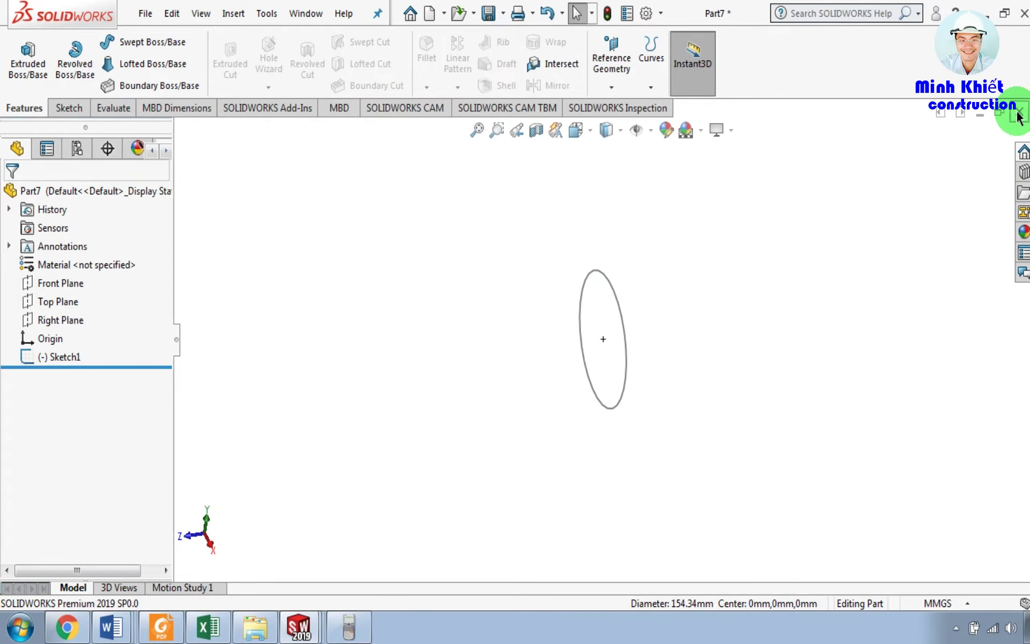
click(477, 327)
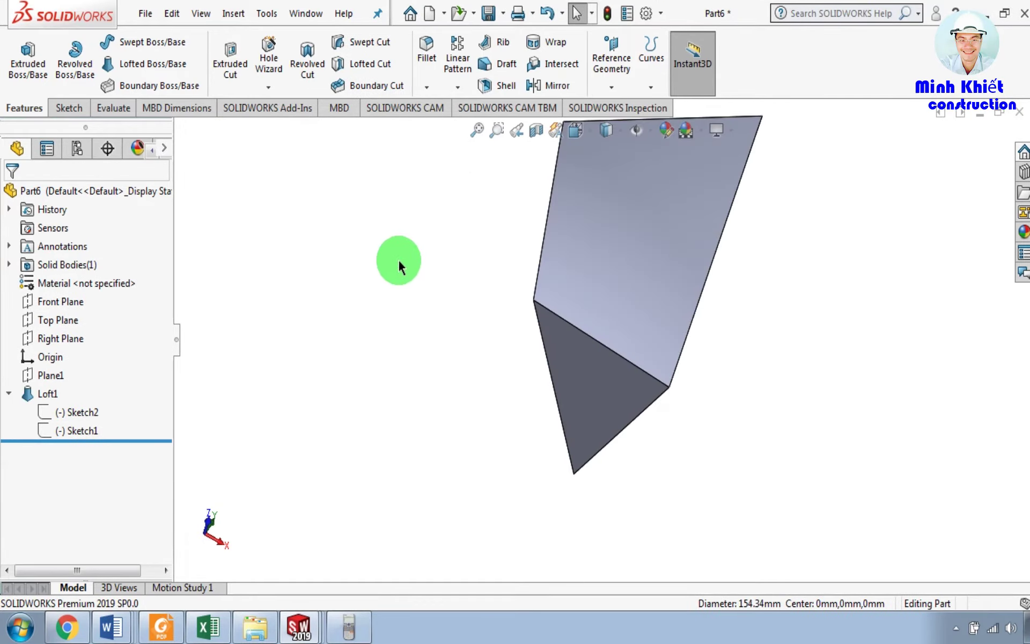
Switch from Part6 to the Part4 document.
middle_drag(414, 235, 419, 499)
click(296, 628)
click(301, 534)
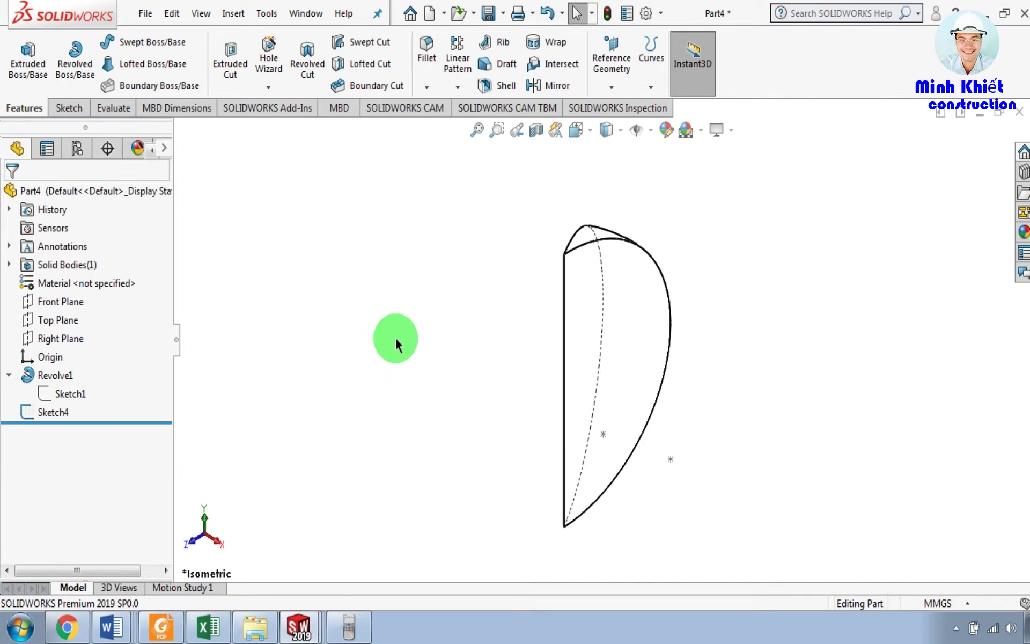
Examine the revolved wedge in Shaded With Edges from another angle, and return to an isometric view with Hidden Lines Visible.
click(577, 130)
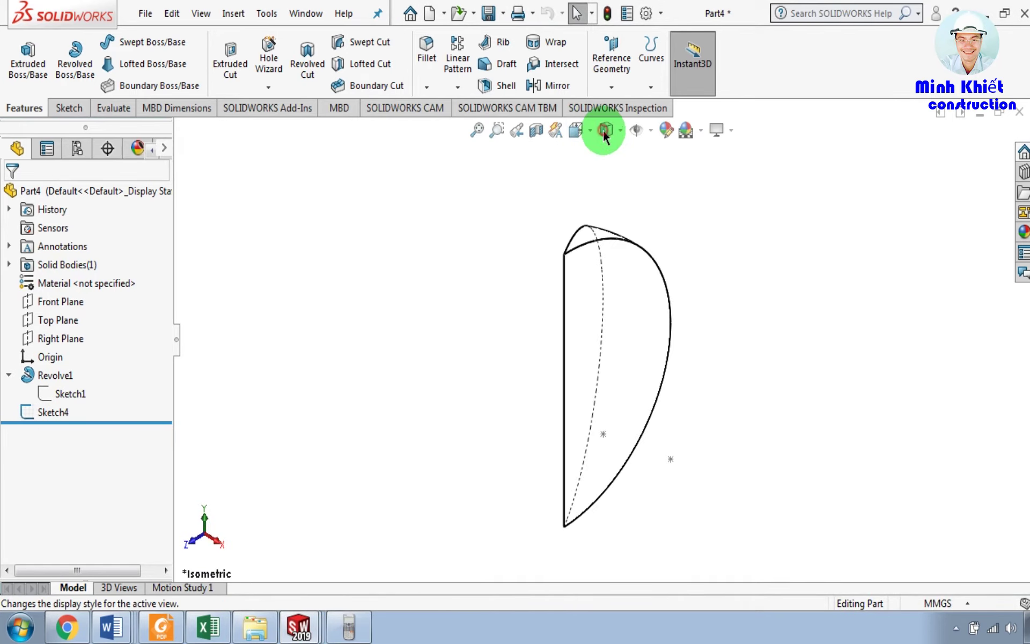
click(606, 132)
click(605, 152)
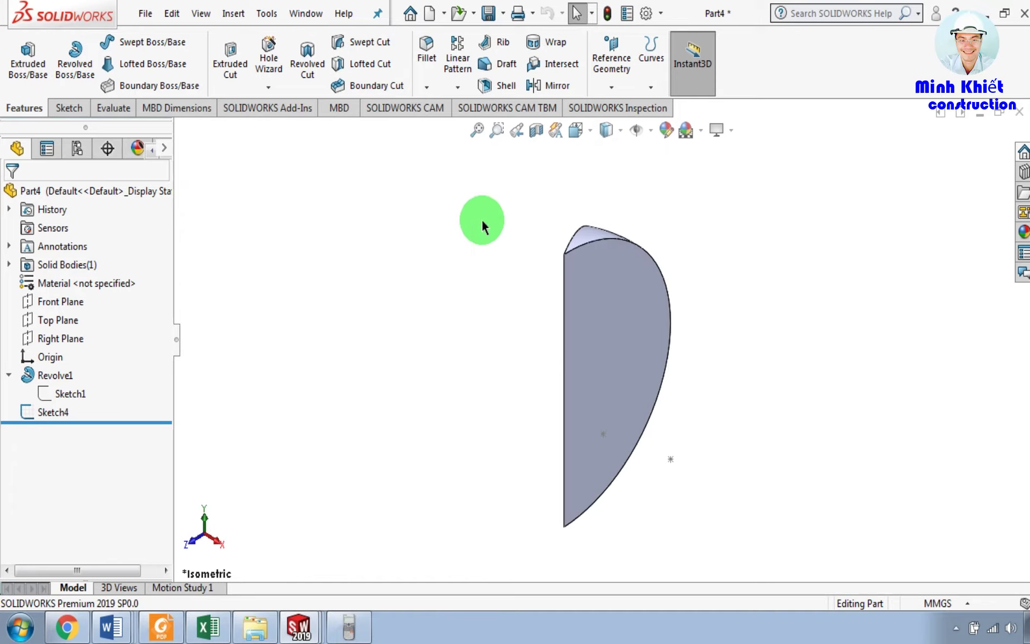
middle_drag(667, 410, 601, 248)
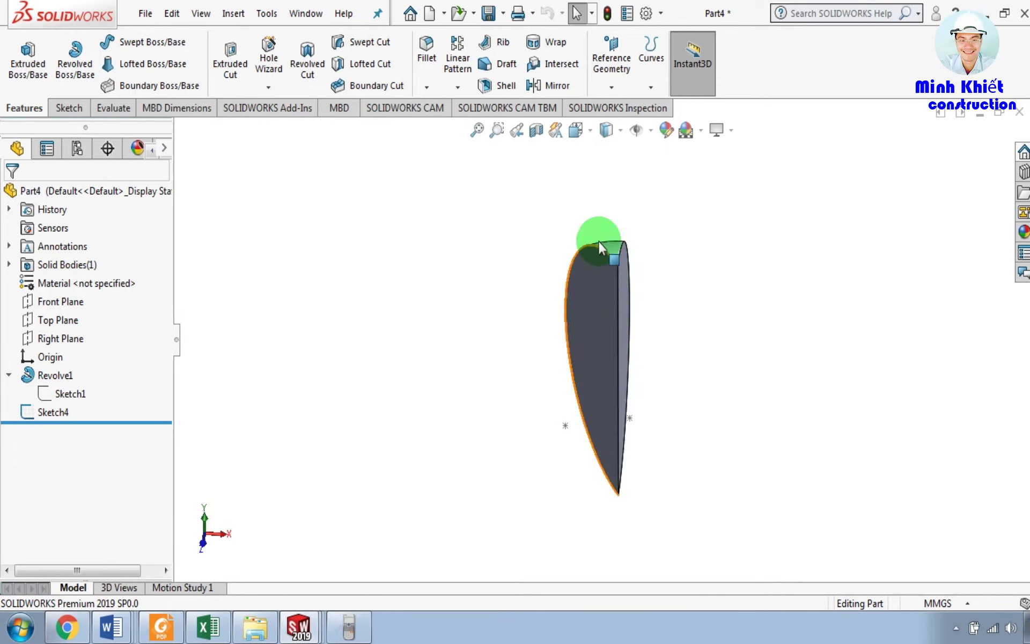
key(ctrl+7)
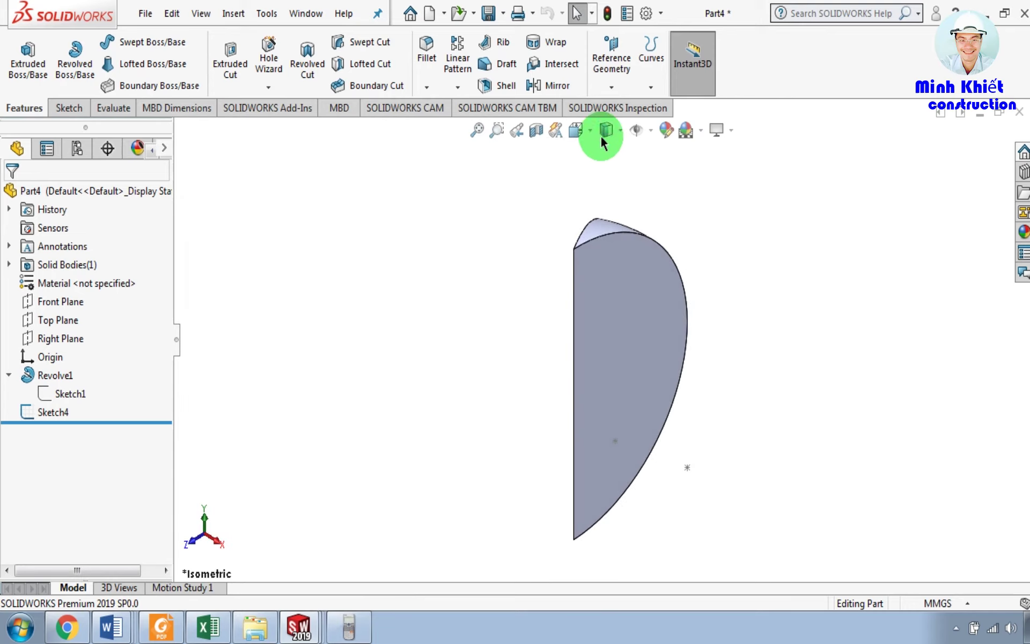
mouse_move(606, 131)
click(608, 225)
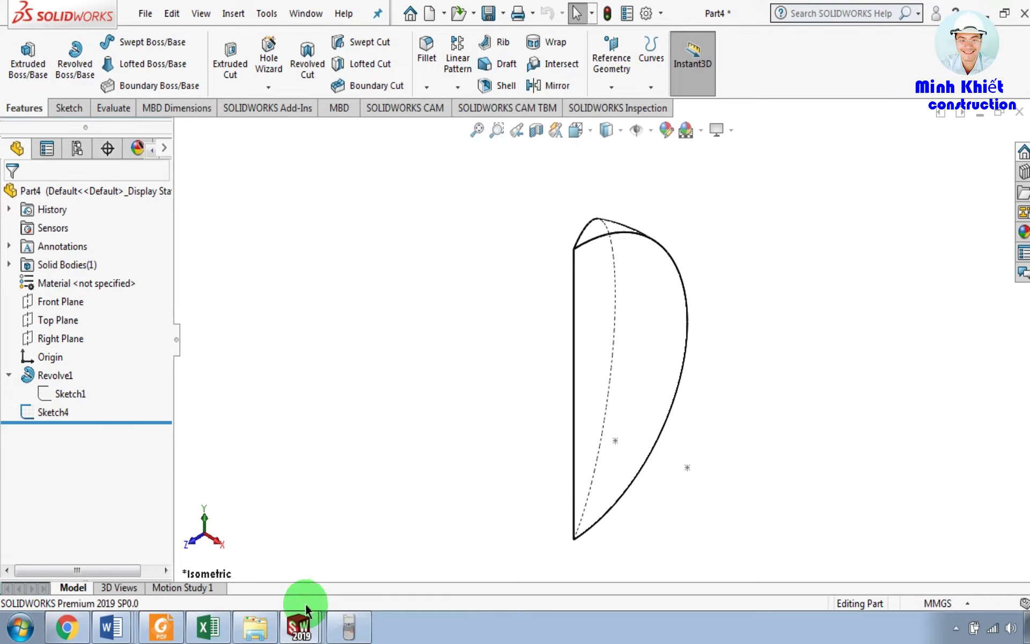
Read the sphere formulas in row 14 of the PDF's shape table, and go back to Part4.
click(161, 627)
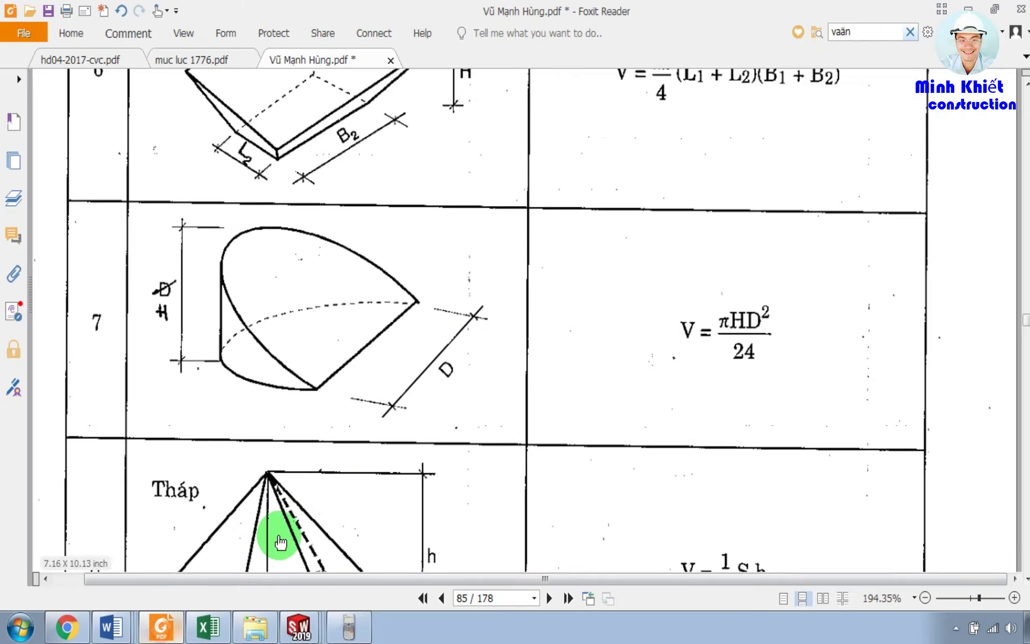
scroll(661, 309, down, 15)
scroll(661, 309, down, 10)
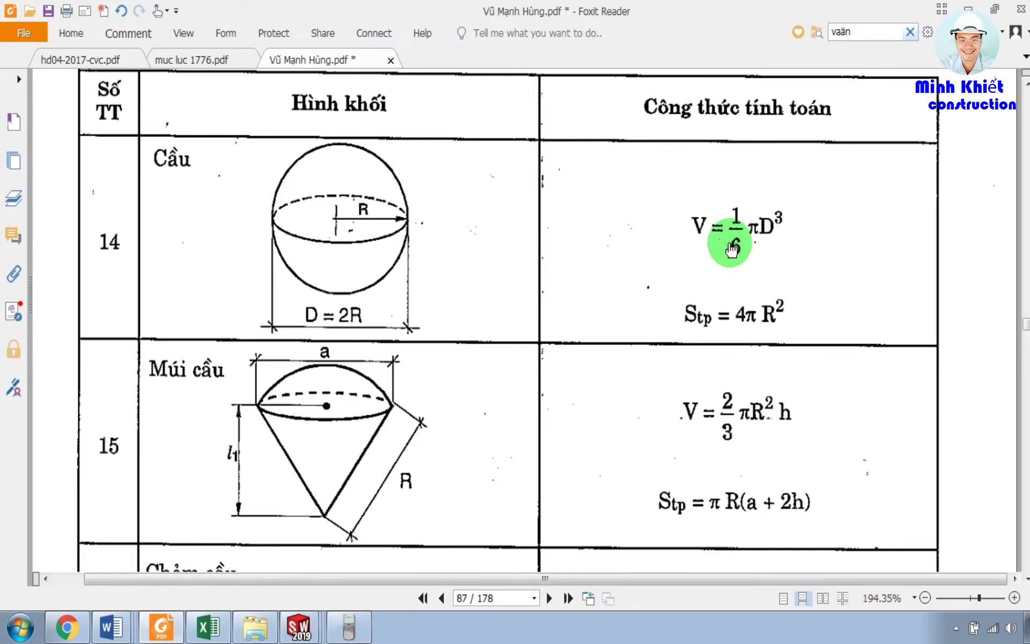
scroll(731, 247, up, 4)
scroll(730, 247, down, 4)
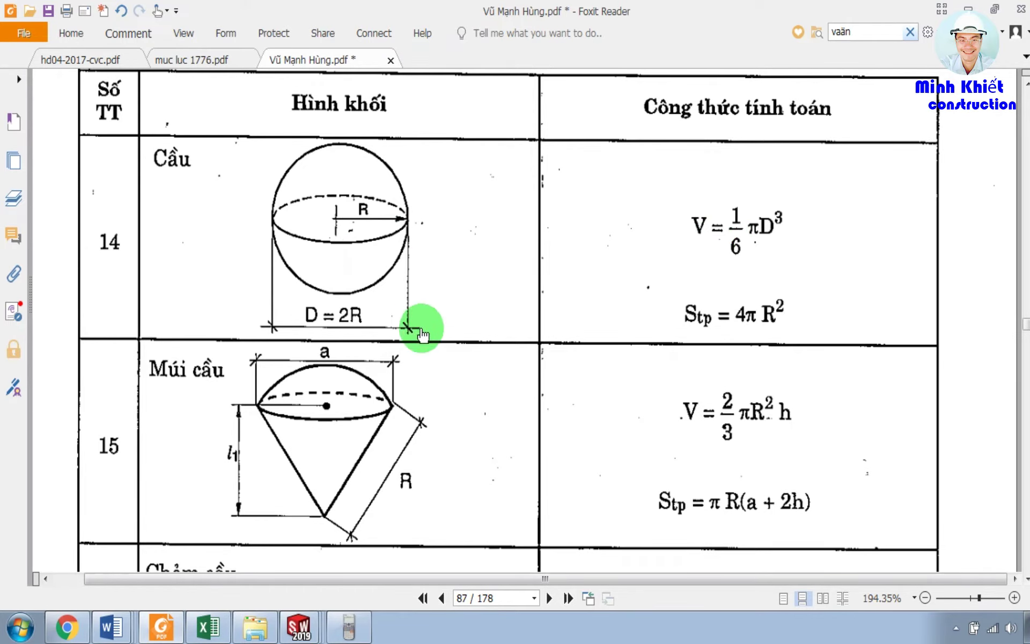
click(307, 622)
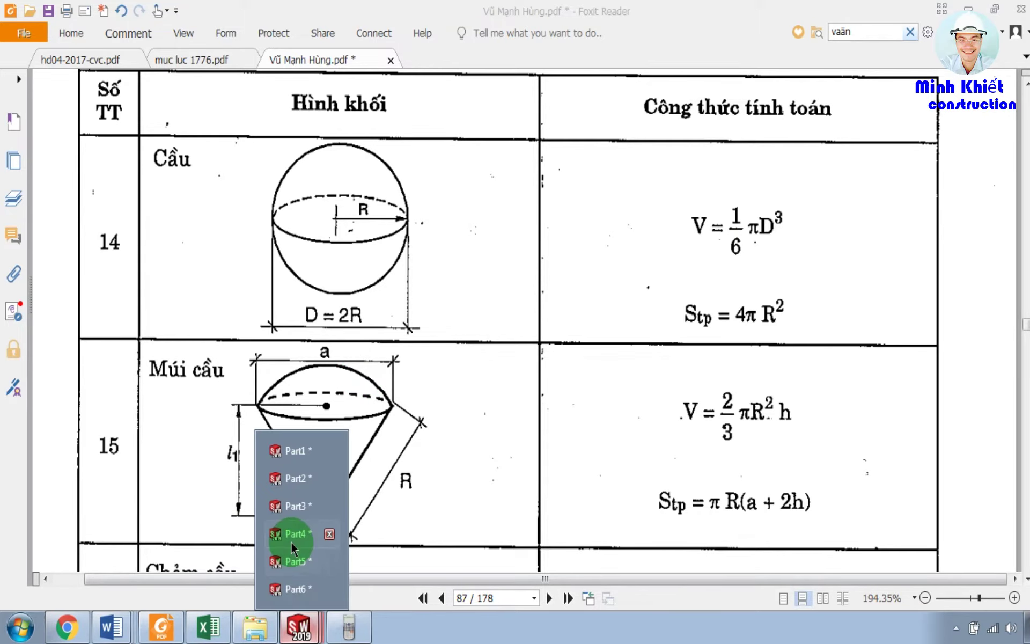
click(297, 531)
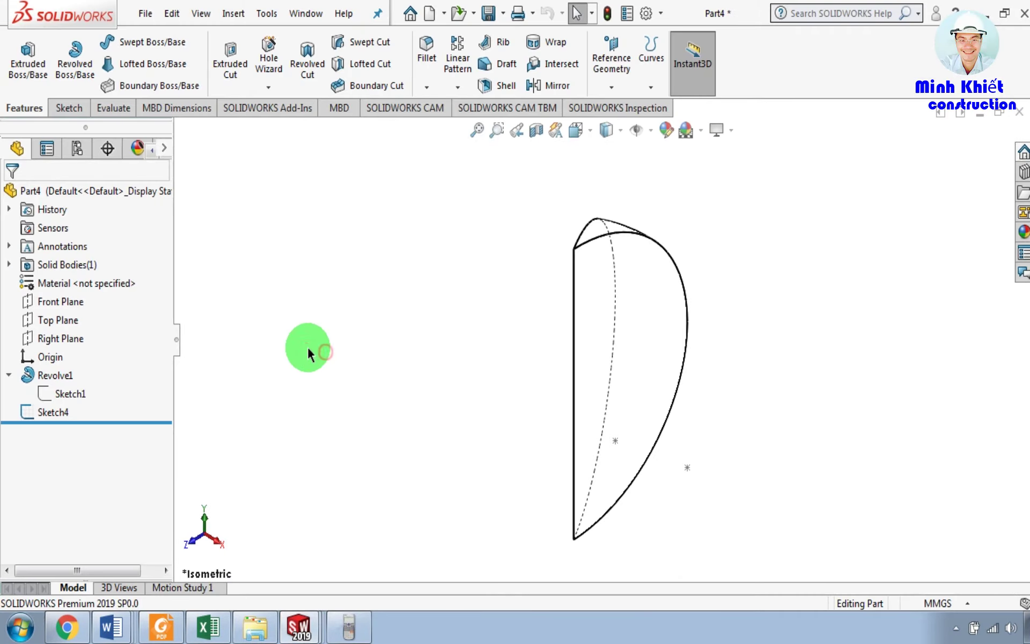
Edit Revolve1 and set its revolve angle to 45 degrees.
click(69, 395)
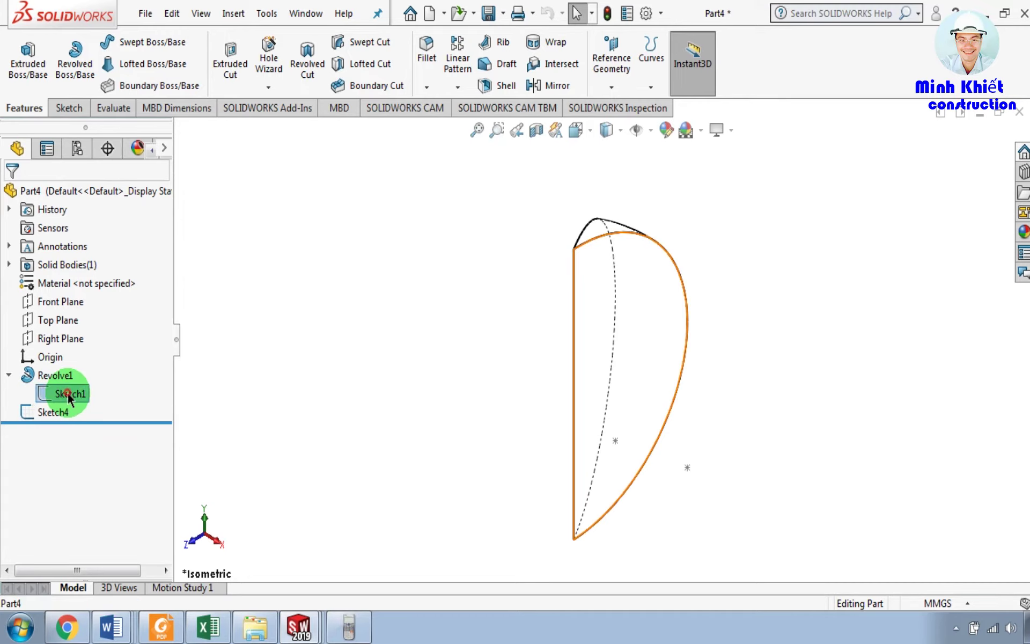
click(58, 374)
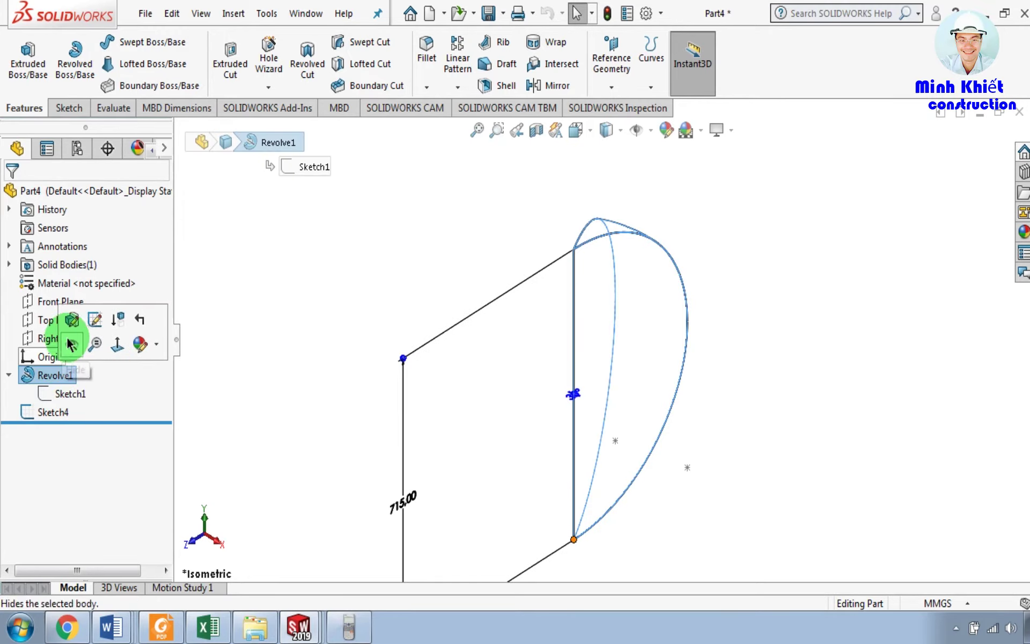
click(94, 319)
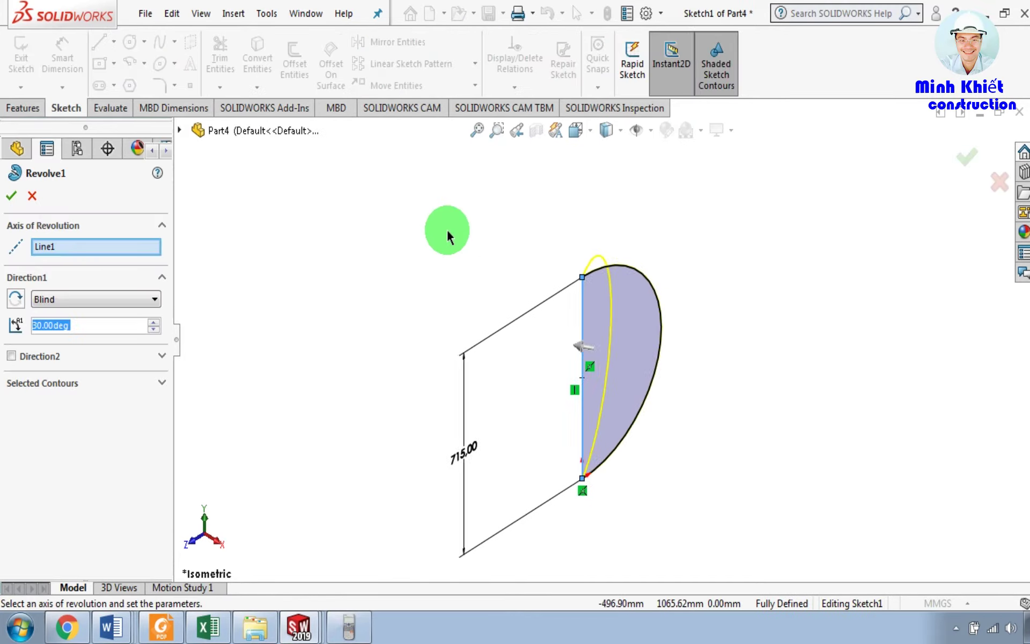
middle_drag(524, 280, 510, 441)
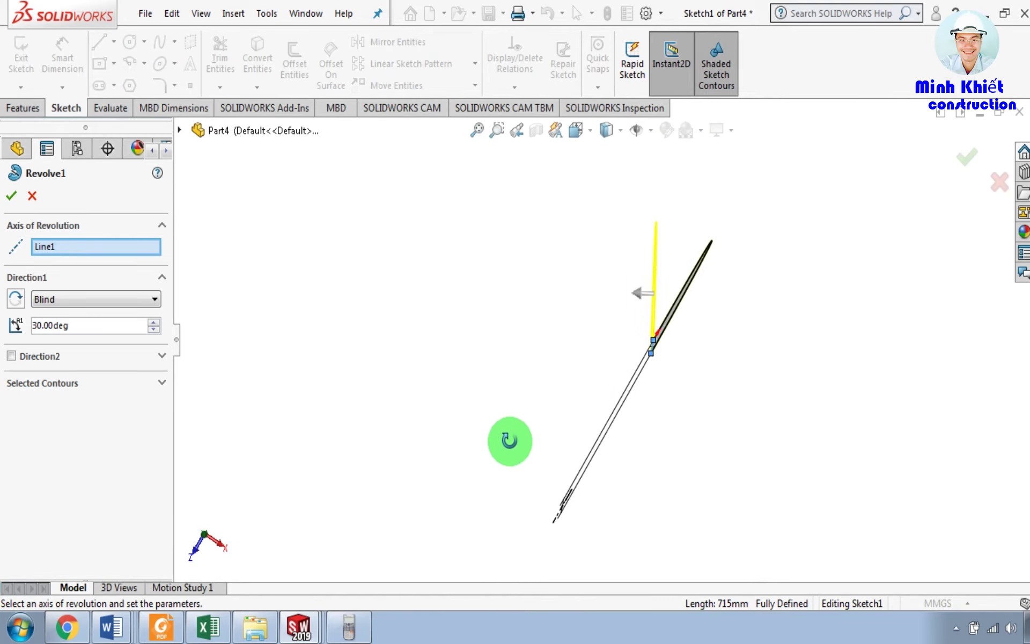
scroll(625, 188, down, 3)
scroll(667, 191, up, 3)
scroll(633, 258, down, 3)
scroll(612, 378, up, 3)
scroll(558, 376, down, 2)
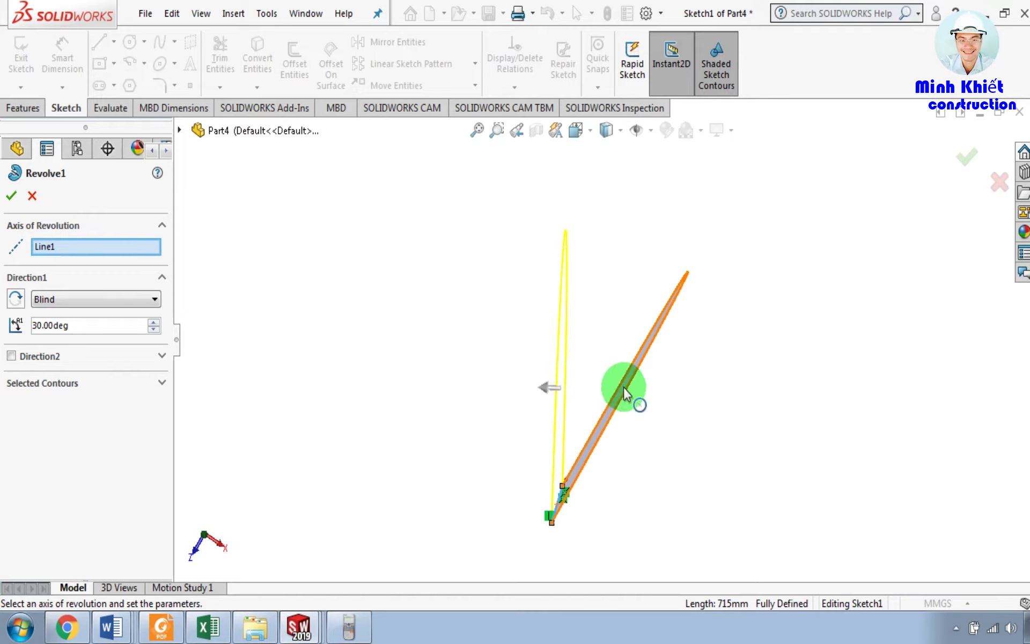
double_click(74, 326)
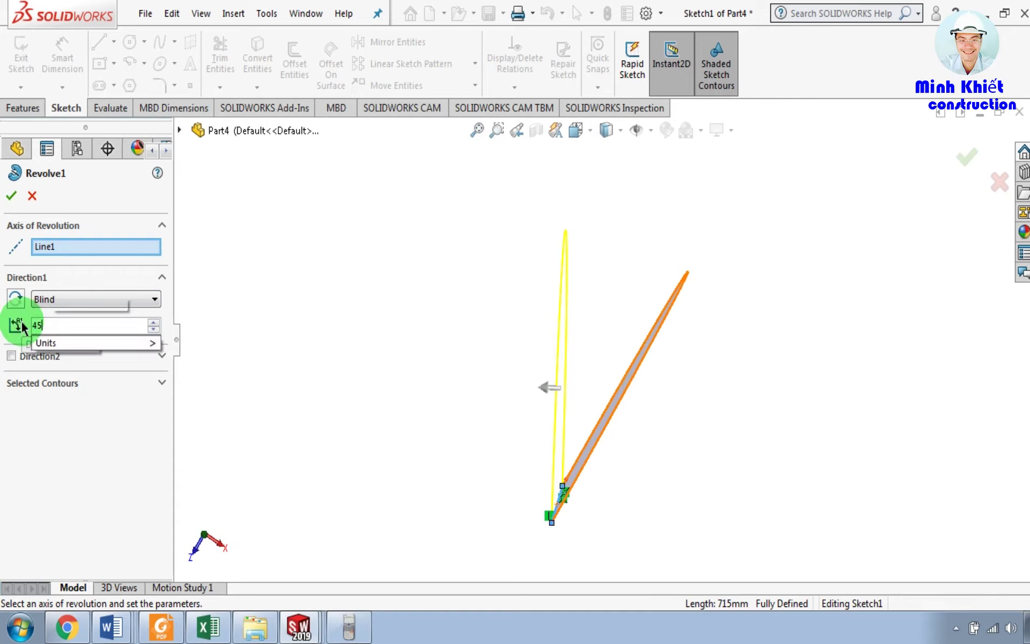
key(Return)
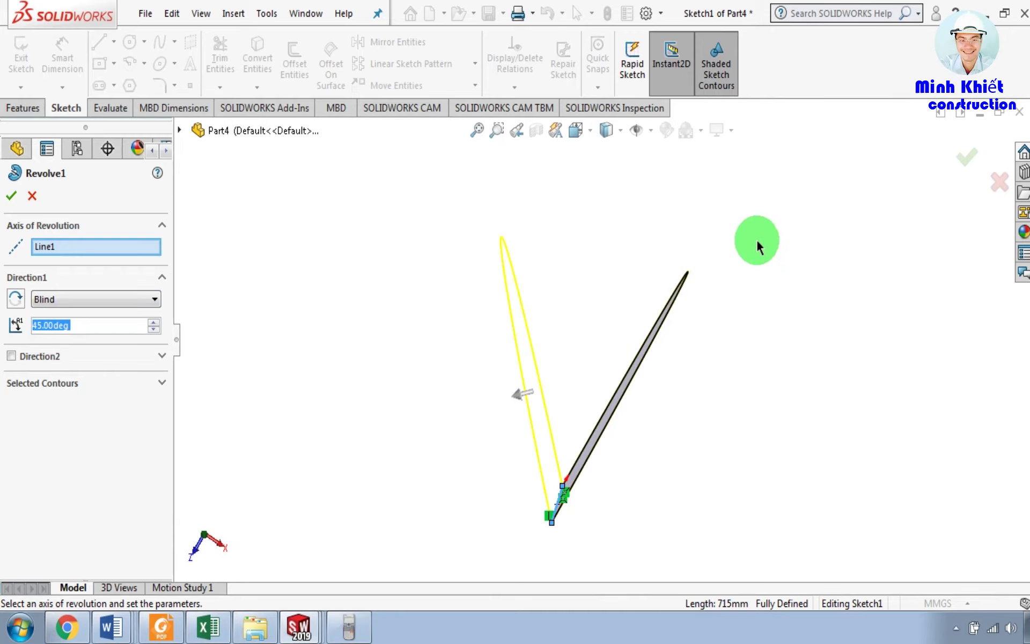
click(977, 159)
middle_drag(775, 373, 761, 259)
key(f)
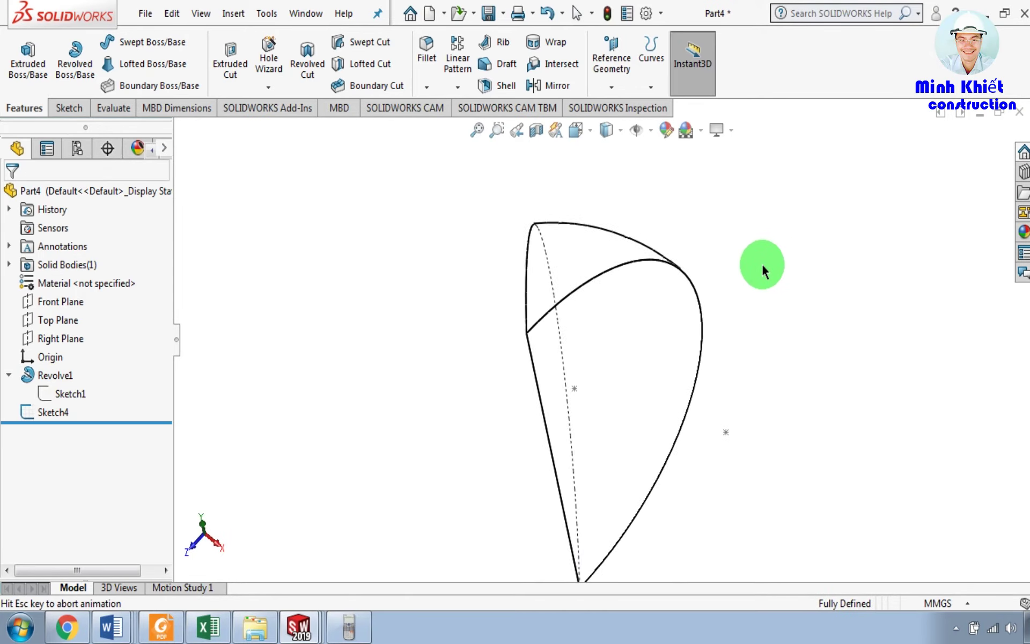
Set the revolve angle of Revolve1 to 180 degrees, making the body a half sphere.
click(498, 347)
key(ctrl+7)
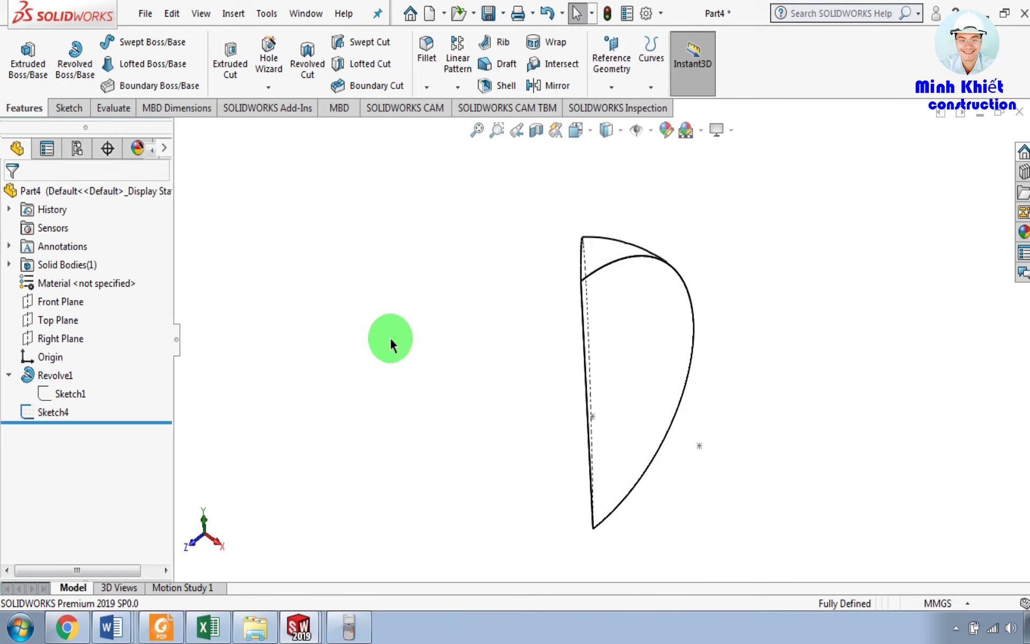
middle_drag(524, 248, 539, 361)
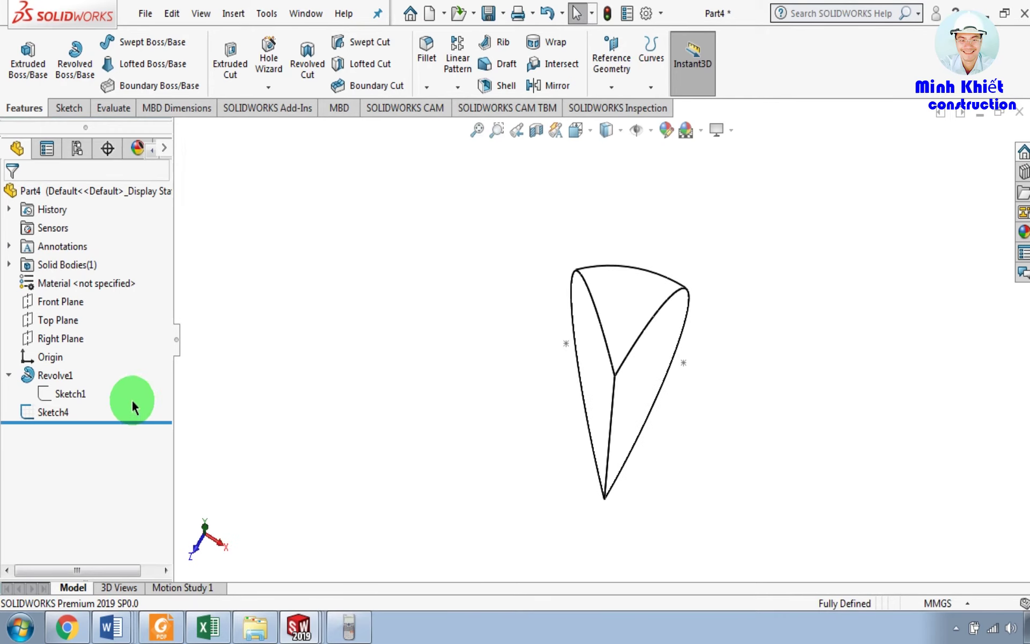
click(57, 393)
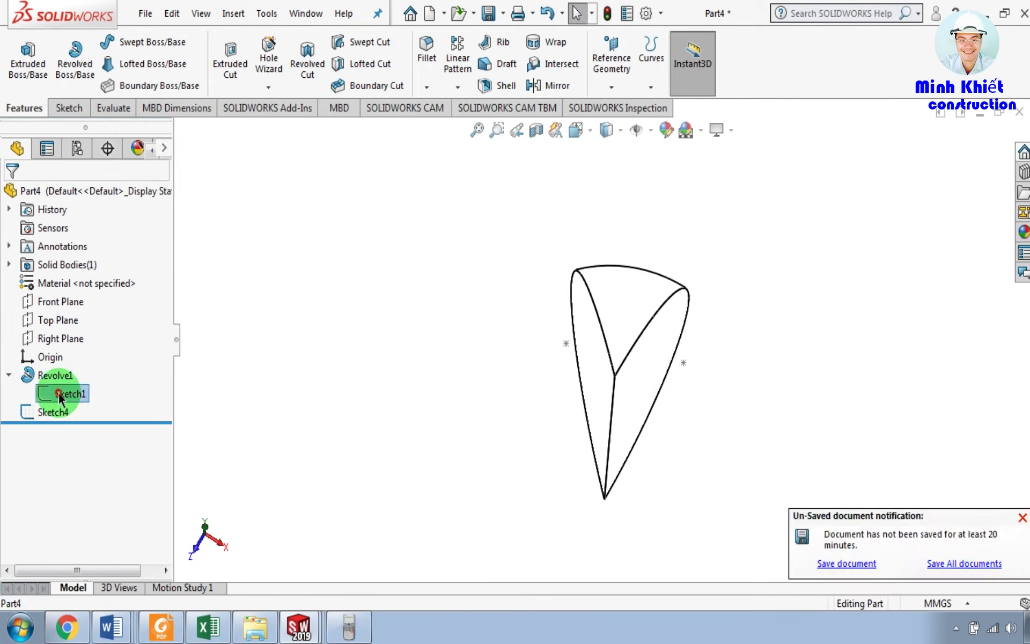
click(73, 342)
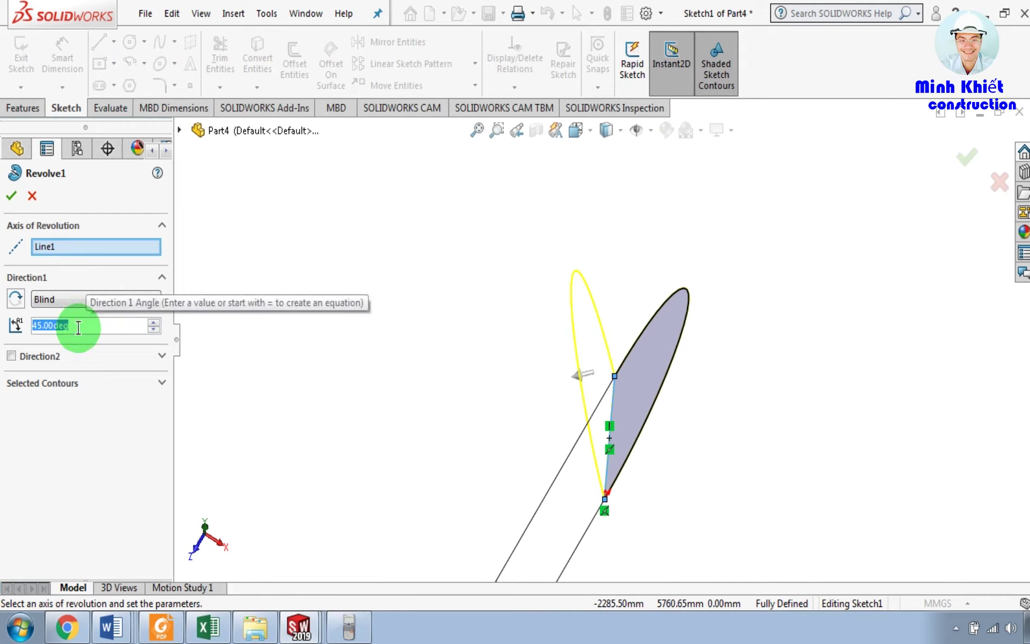
text(180)
key(Return)
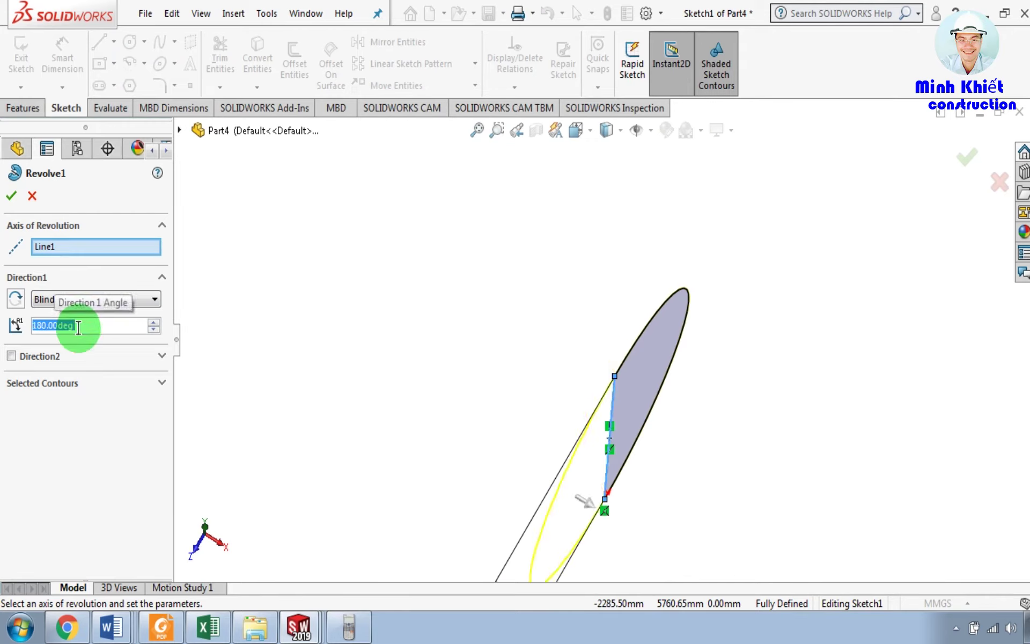
scroll(440, 370, up, 3)
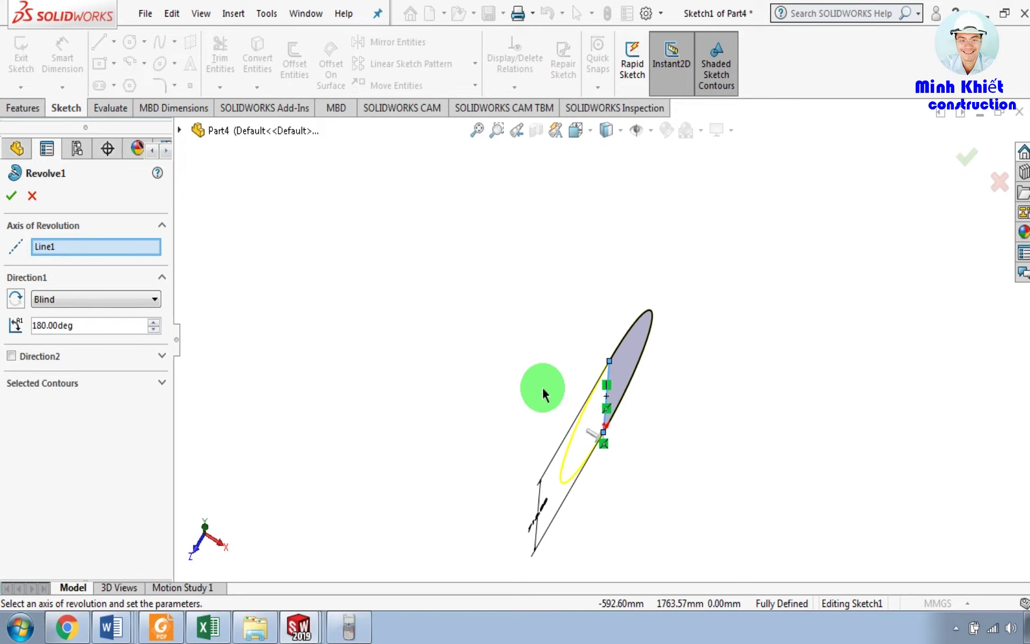
click(967, 157)
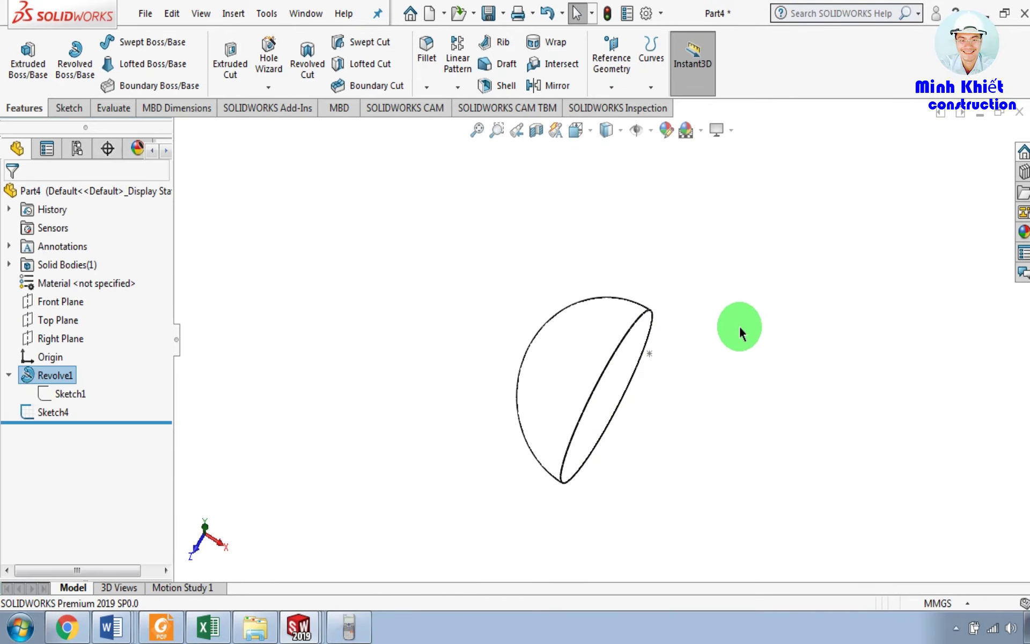
Set the revolve angle of Revolve1 to 90 degrees and show the quarter sphere from above.
key(Left)
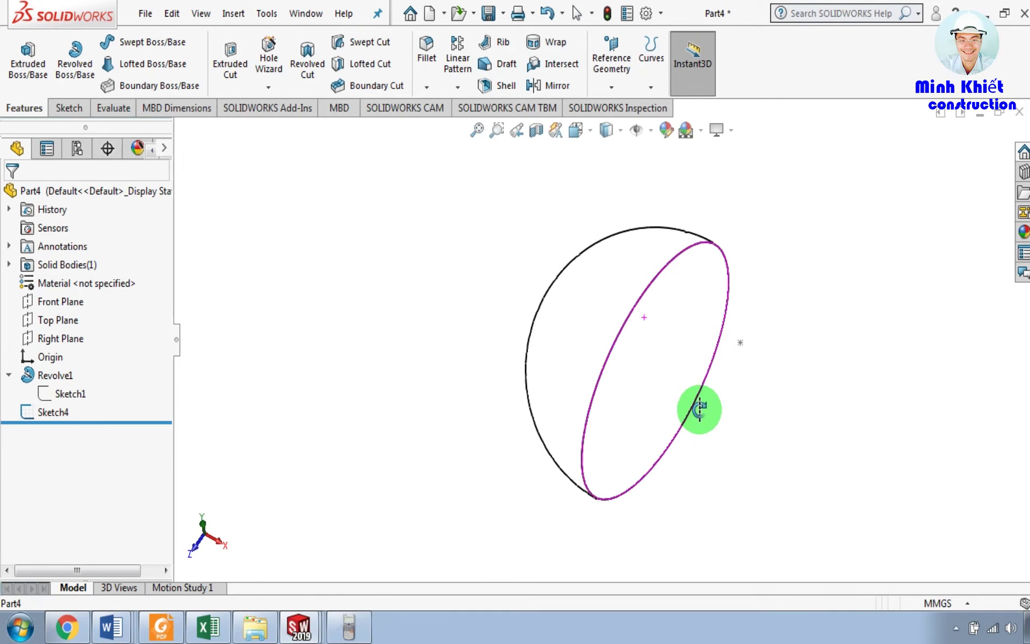
click(52, 374)
click(53, 323)
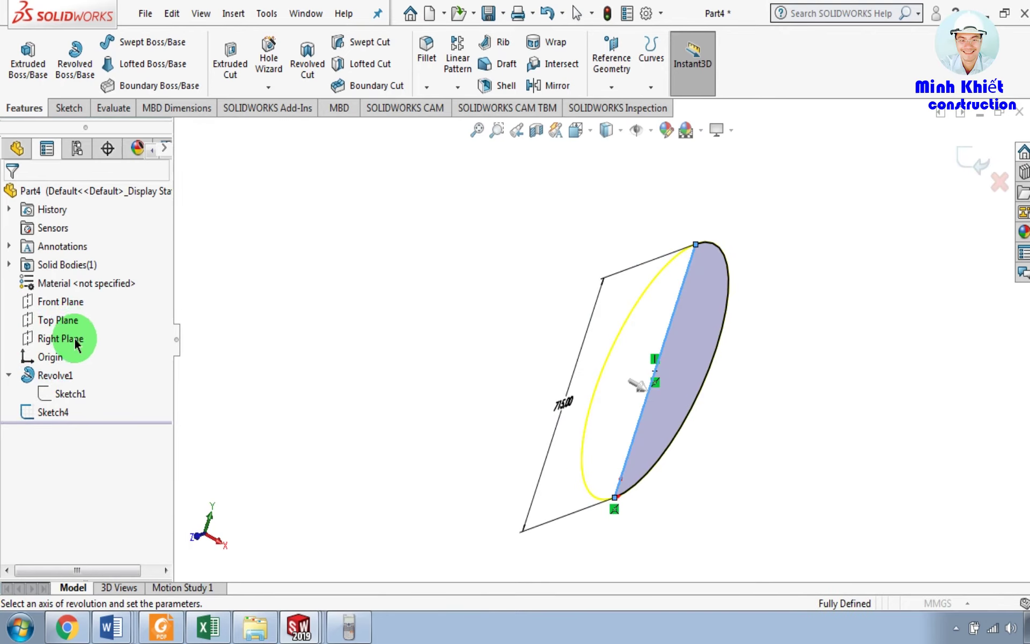
text(90)
key(Return)
click(967, 157)
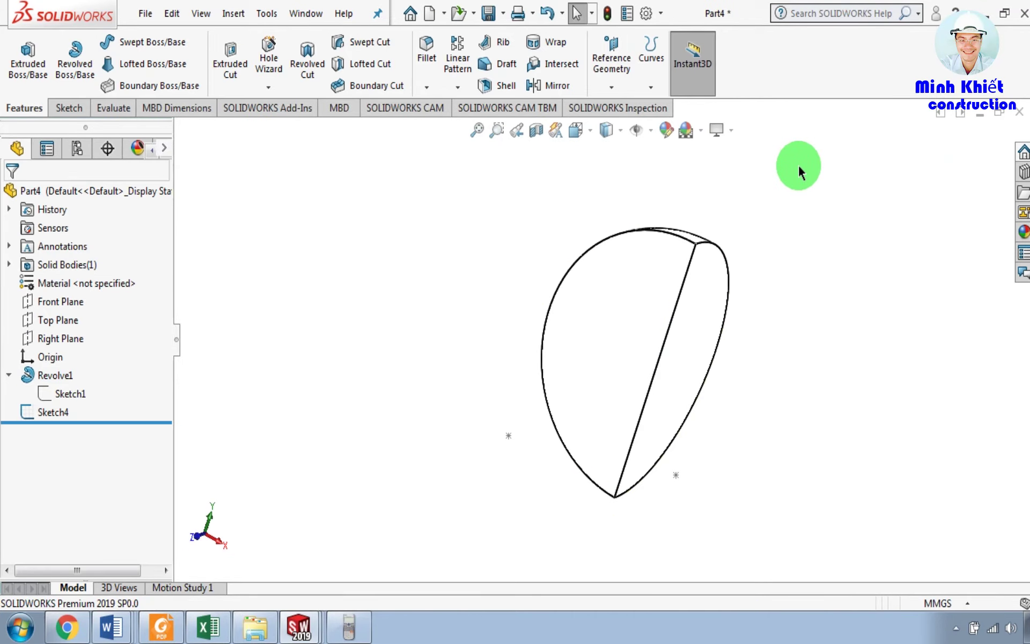
key(ctrl+7)
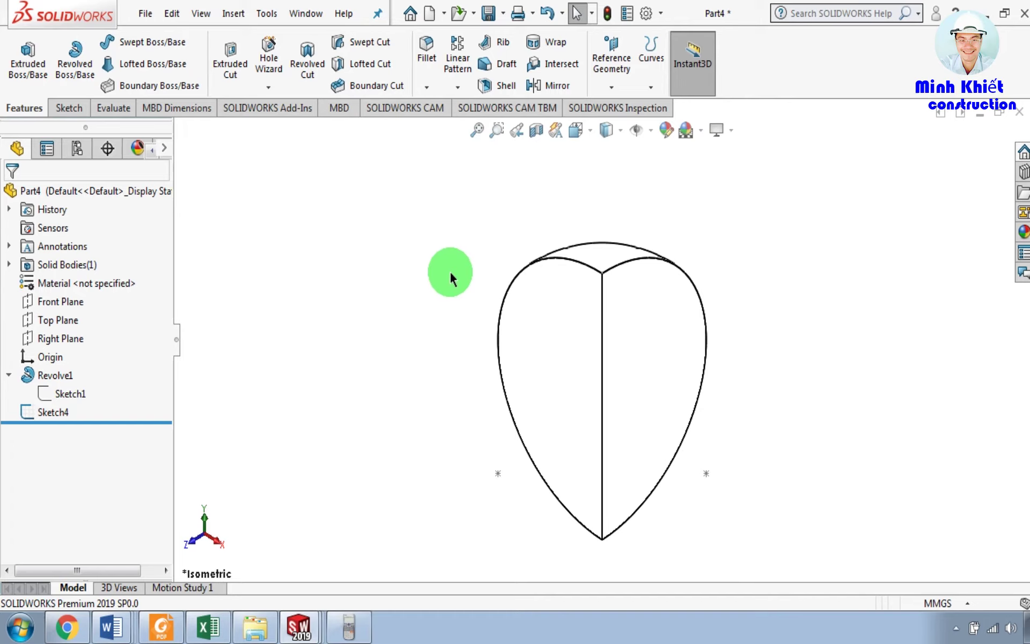
middle_drag(479, 265, 483, 351)
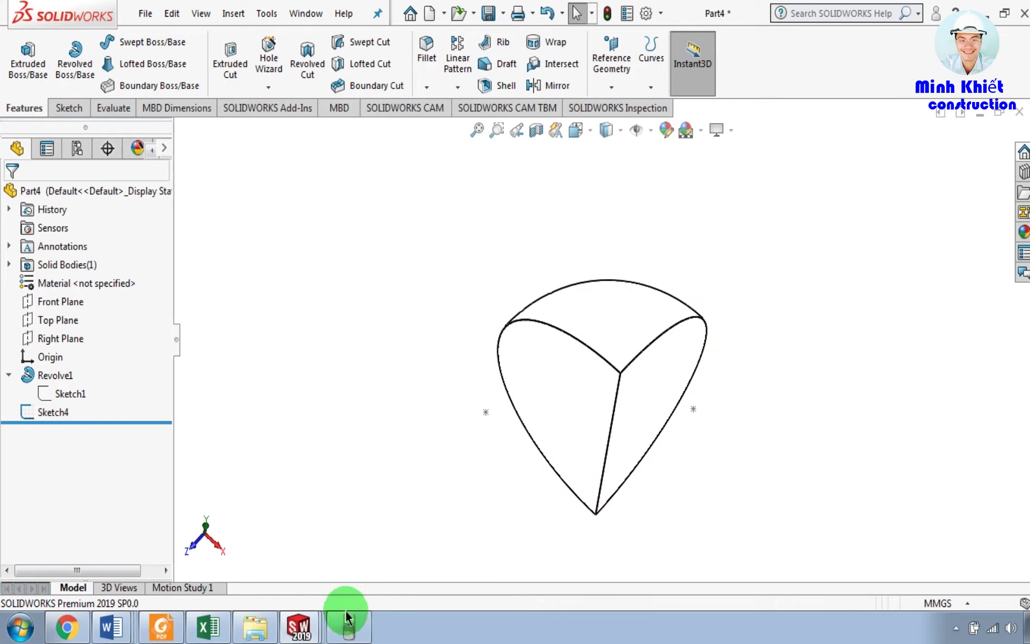
click(350, 627)
click(349, 627)
click(350, 628)
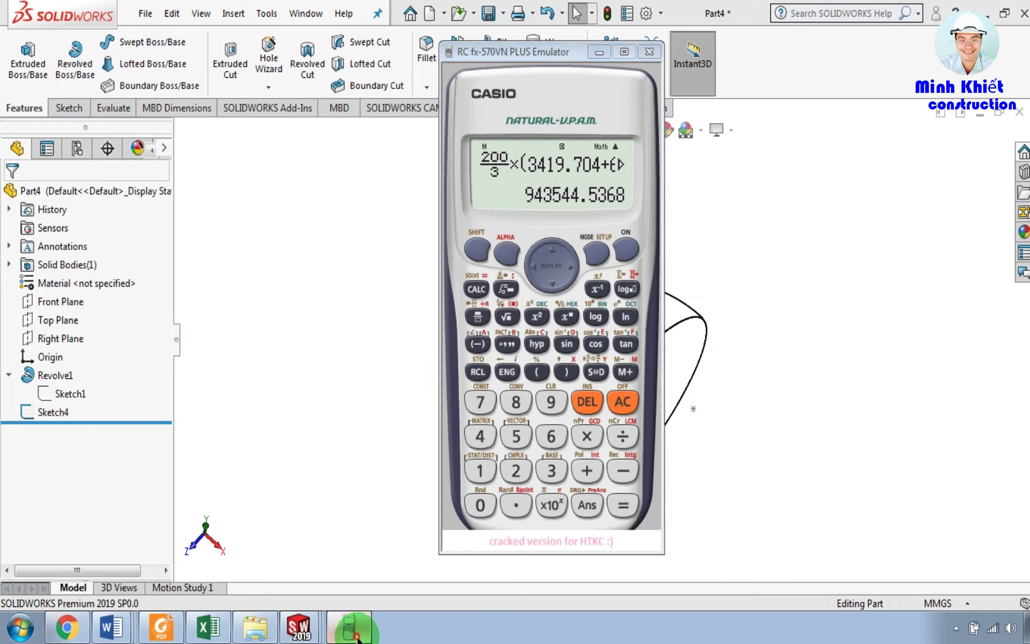
click(354, 632)
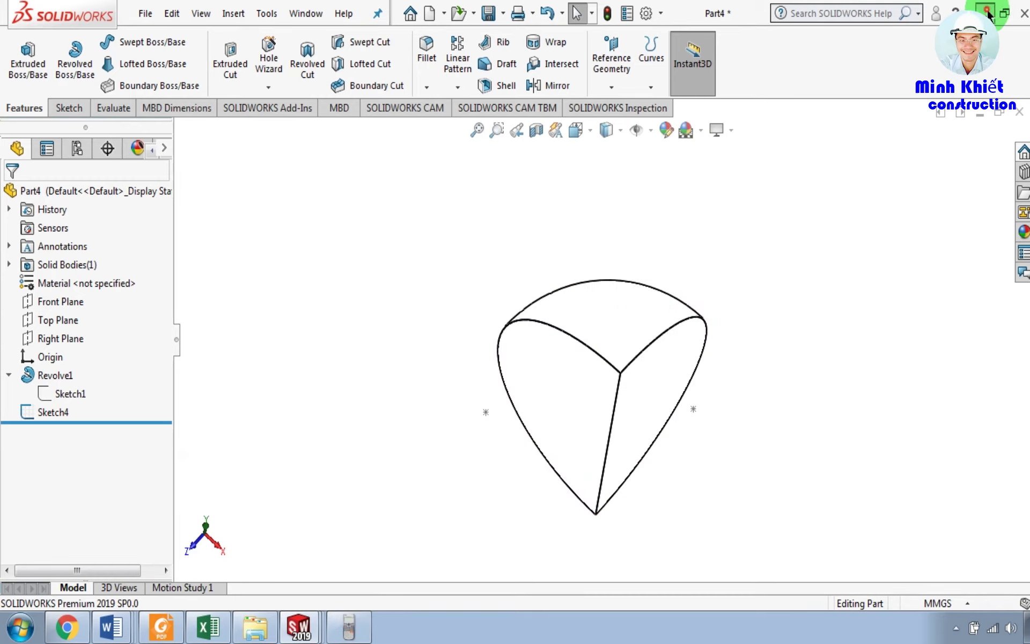
Switch to the PDF and review the page with the sphere formulas in row 14.
key(alt+Tab)
scroll(509, 403, up, 5)
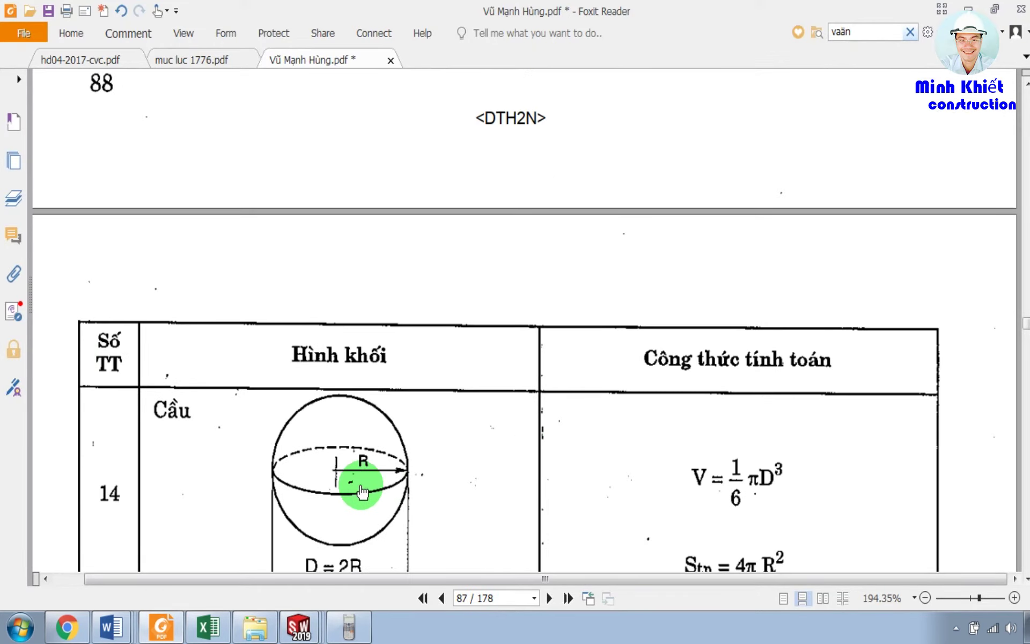
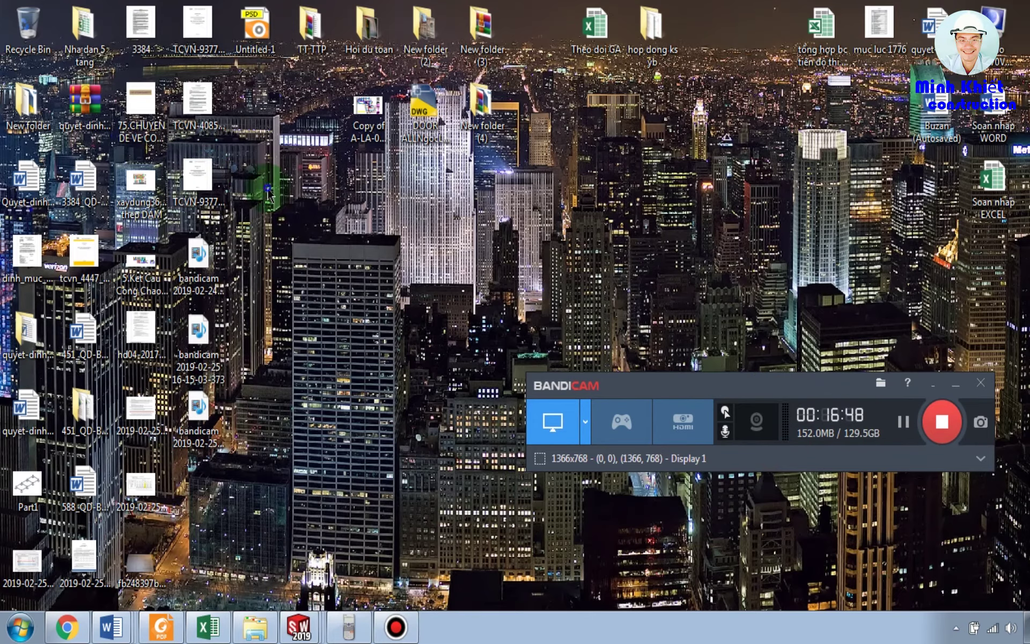
Switch to Chrome and close the open image preview in the results for "lát cam".
right_click(269, 185)
click(303, 231)
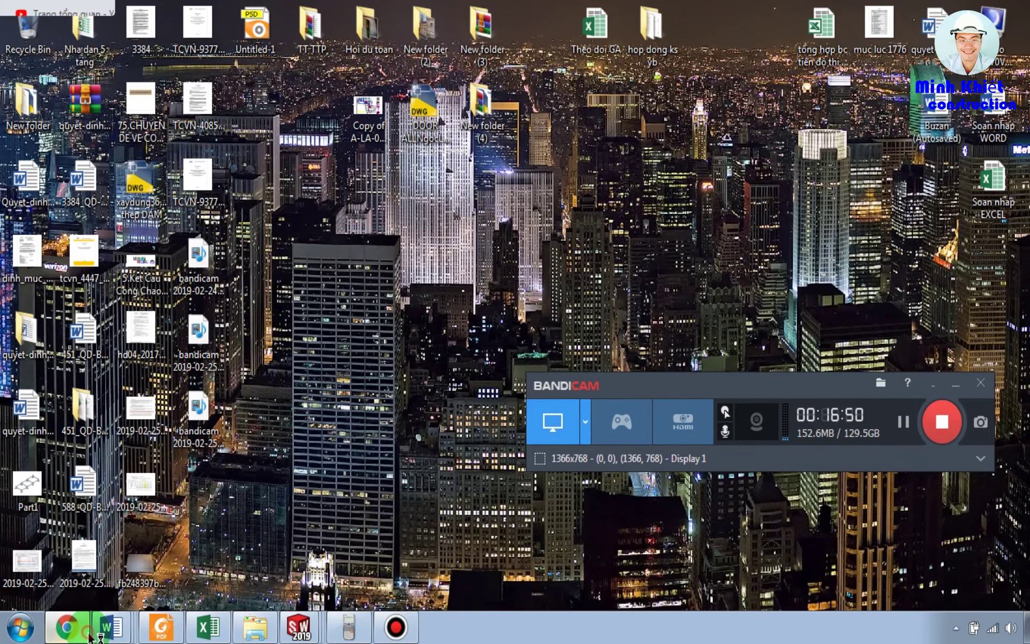
click(67, 627)
click(1006, 213)
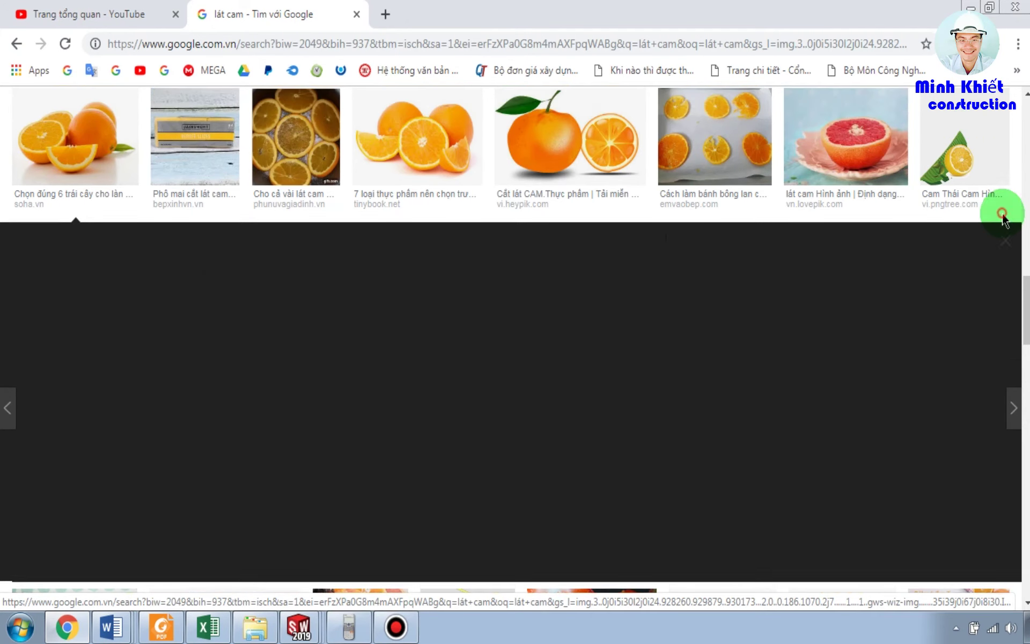
scroll(265, 196, up, 10)
scroll(266, 197, up, 2)
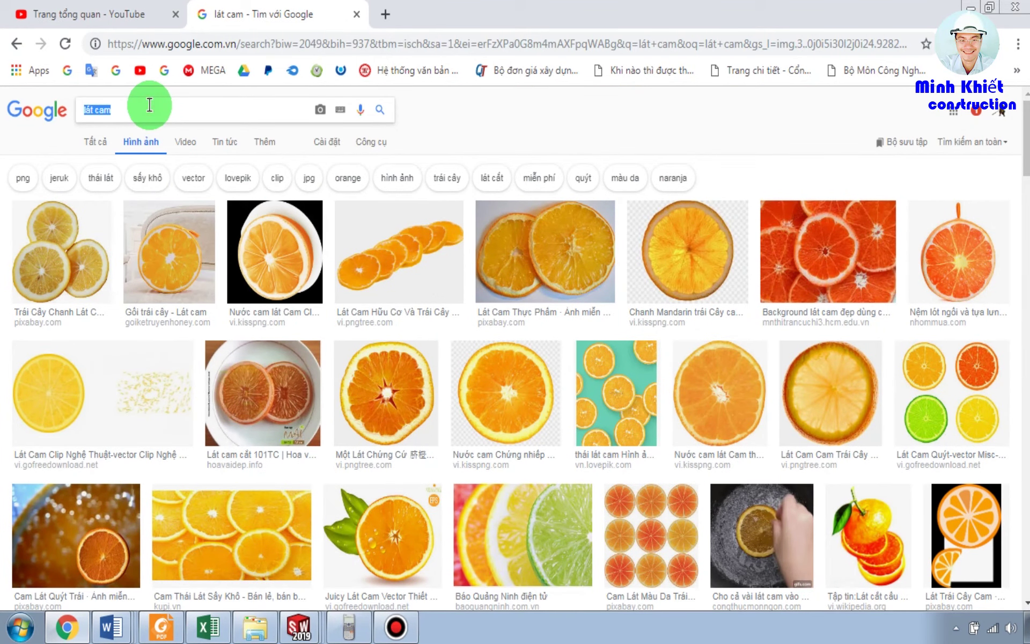
Search Google Images for "thể tích tích phân".
text(thể tích )
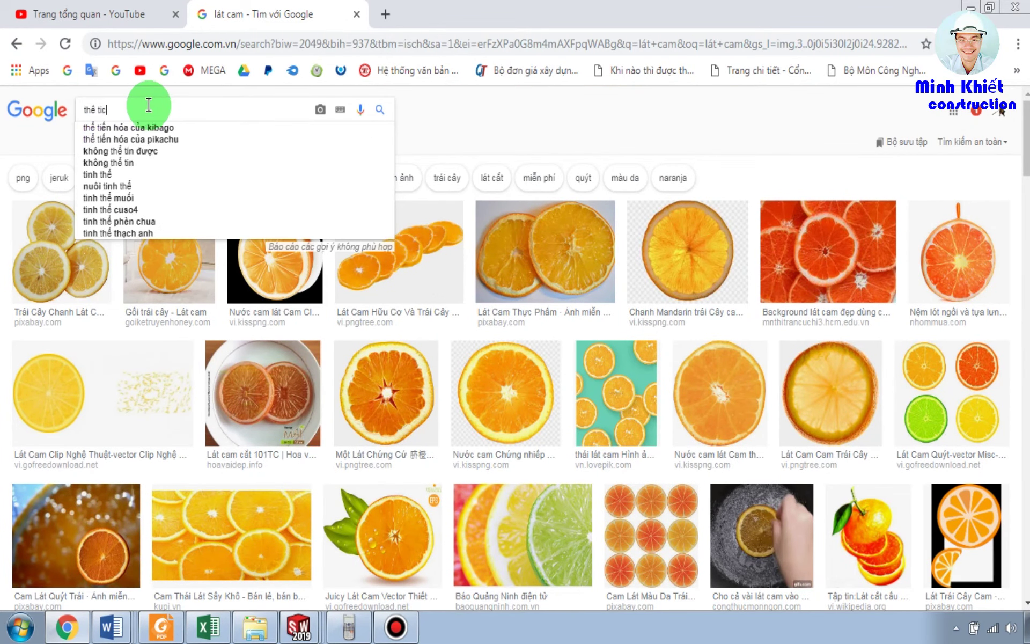
text(tich )
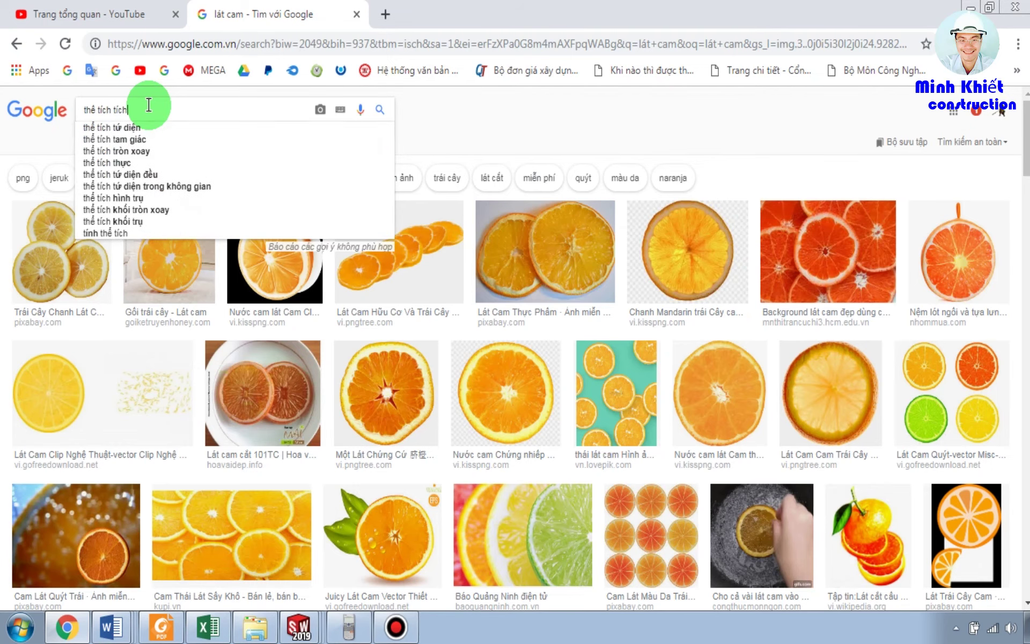
text(phan)
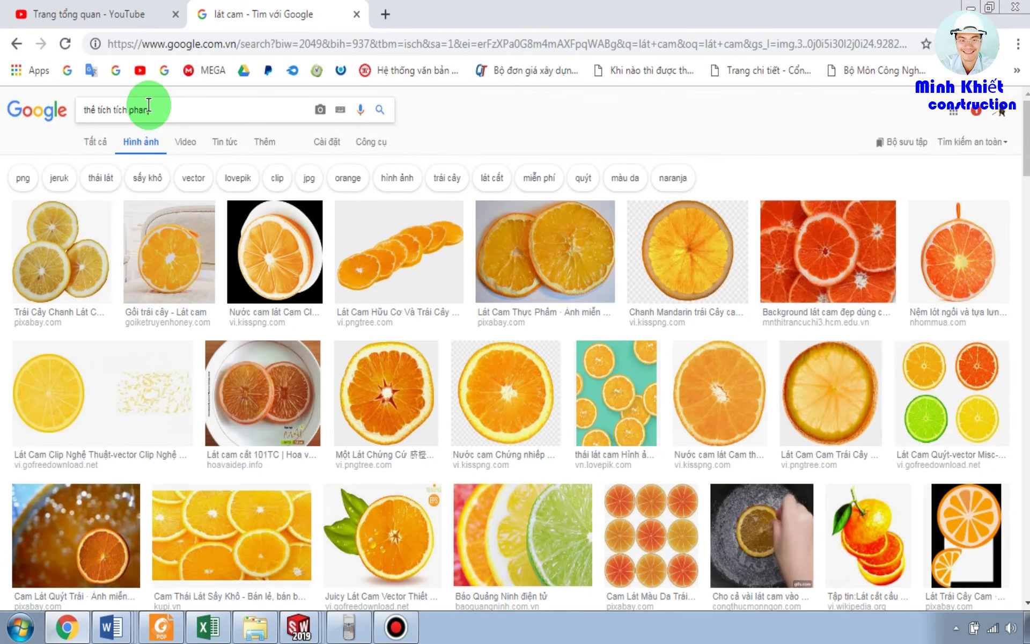
text(a)
key(Return)
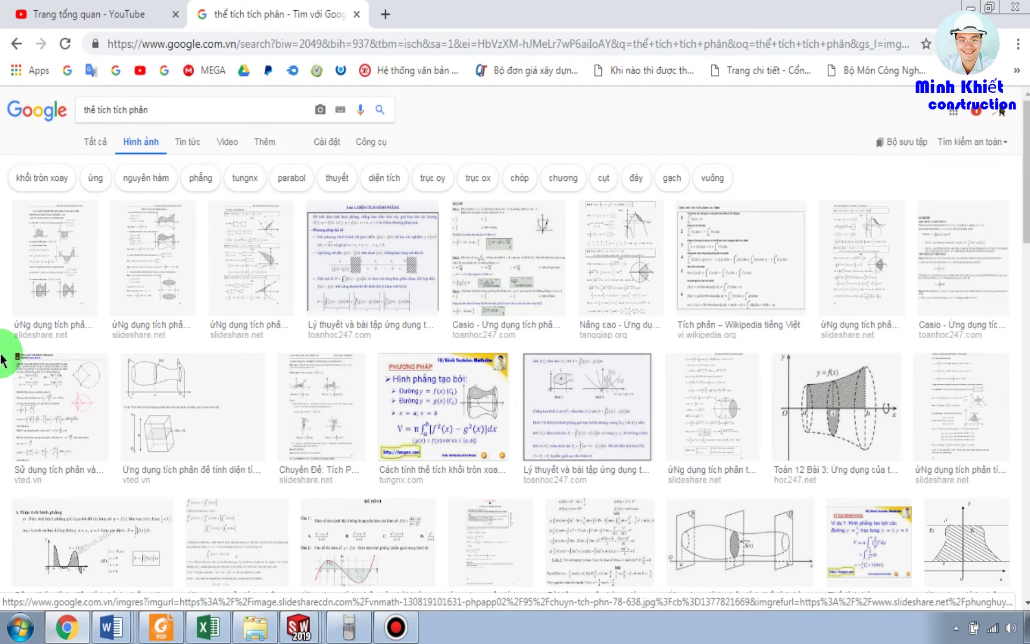
Find the sine-curve revolved volume image, examine its related integral volume images, and close the preview.
scroll(1, 382, down, 9)
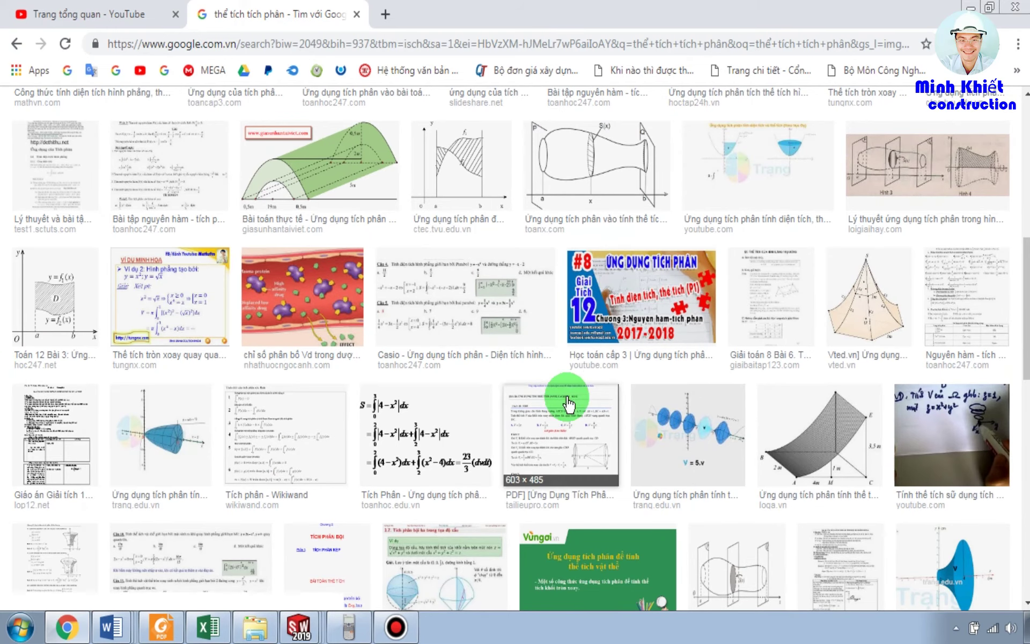
click(648, 411)
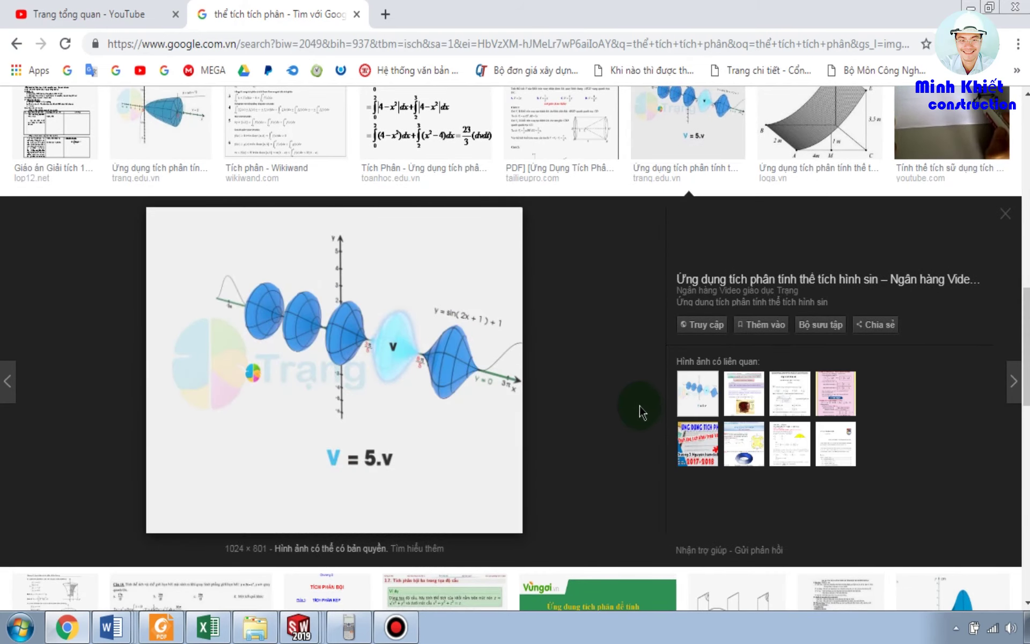
click(743, 392)
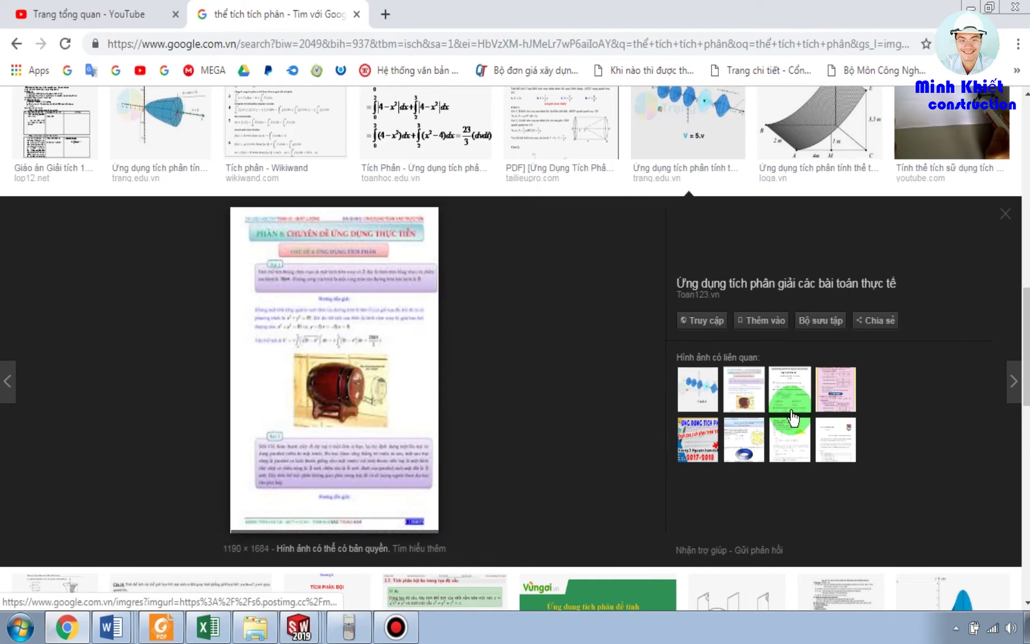
click(799, 412)
click(835, 389)
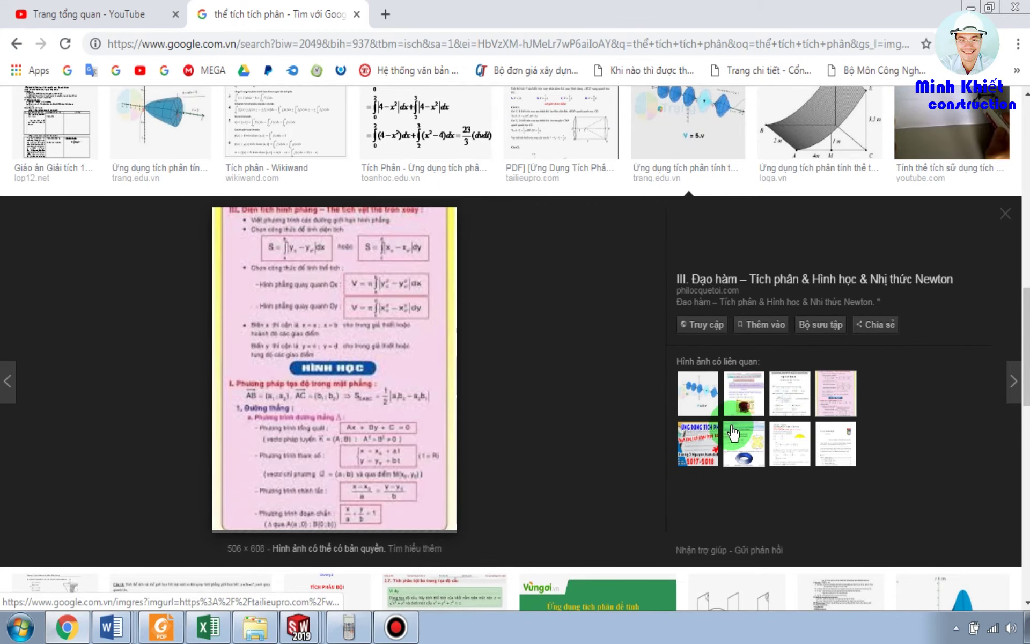
click(700, 436)
click(744, 443)
click(791, 445)
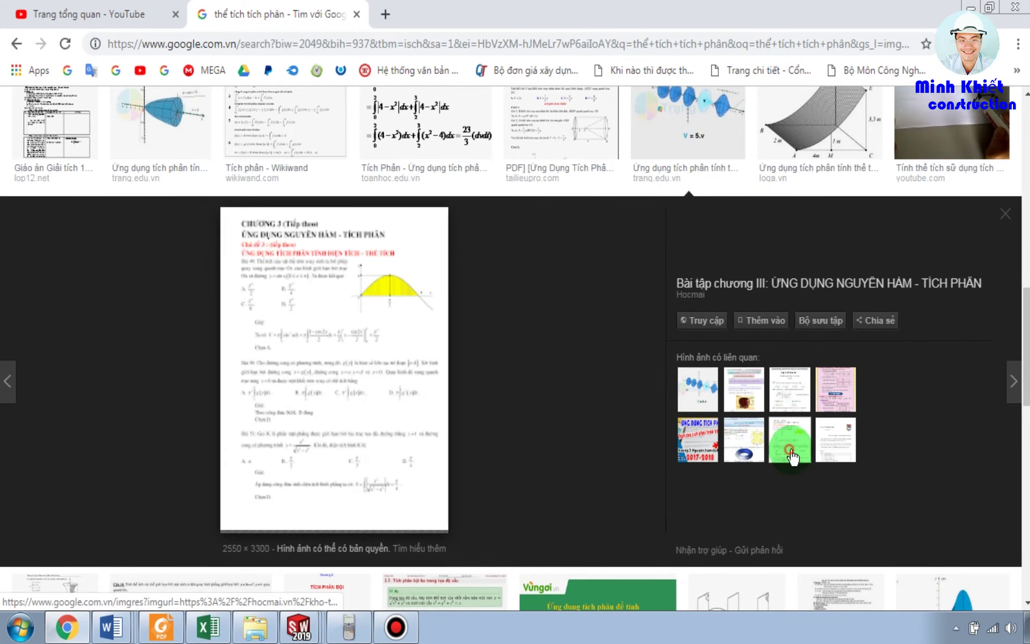
click(841, 451)
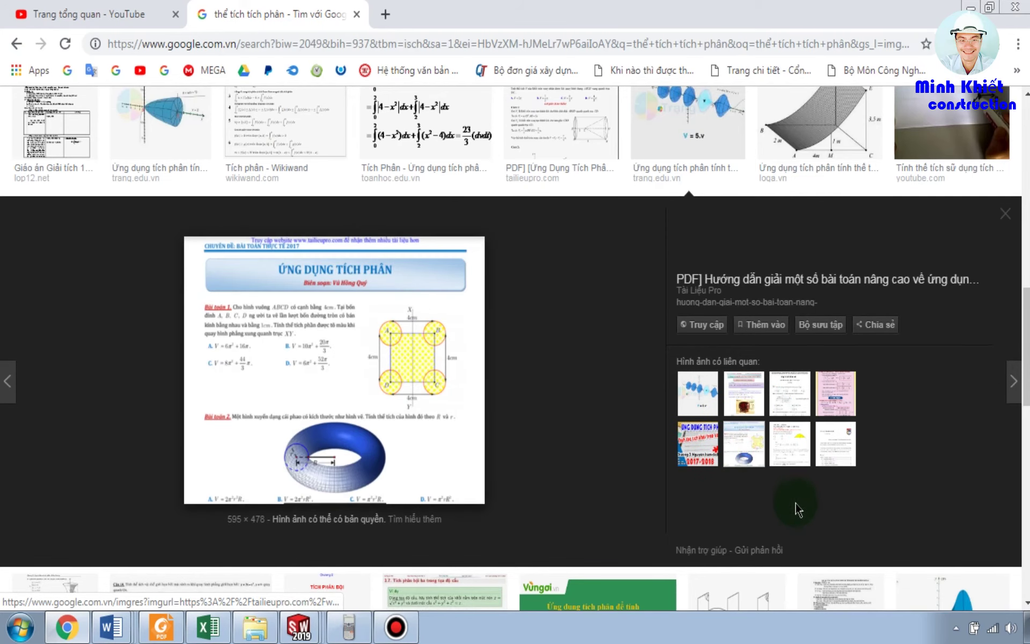
click(716, 450)
click(697, 392)
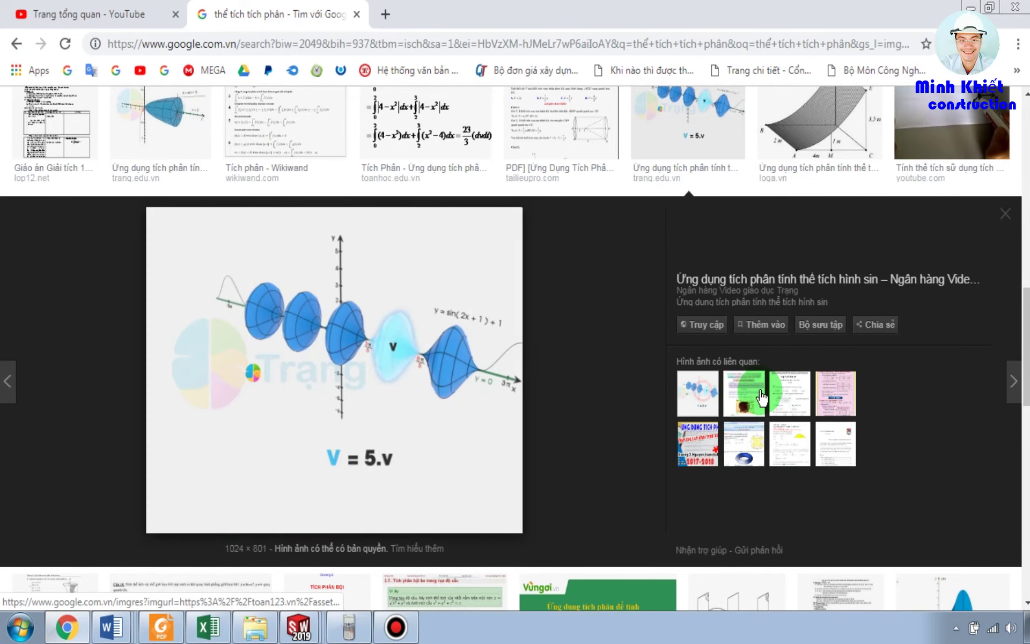
click(744, 389)
click(1004, 214)
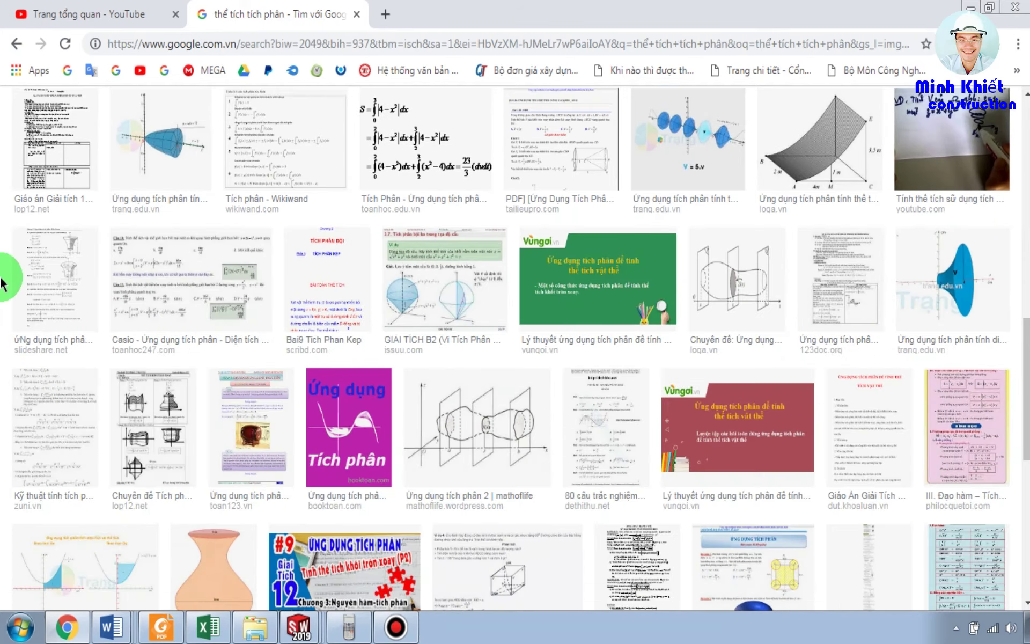
Examine the vase-shaped revolved solid image further down the results and several of its related images.
scroll(3, 302, down, 8)
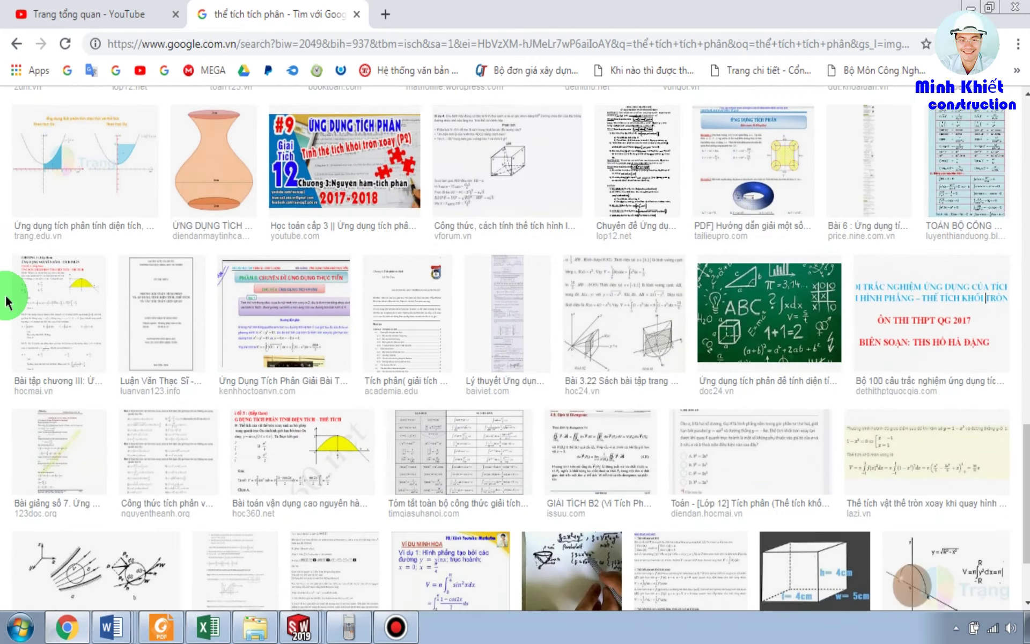
click(214, 172)
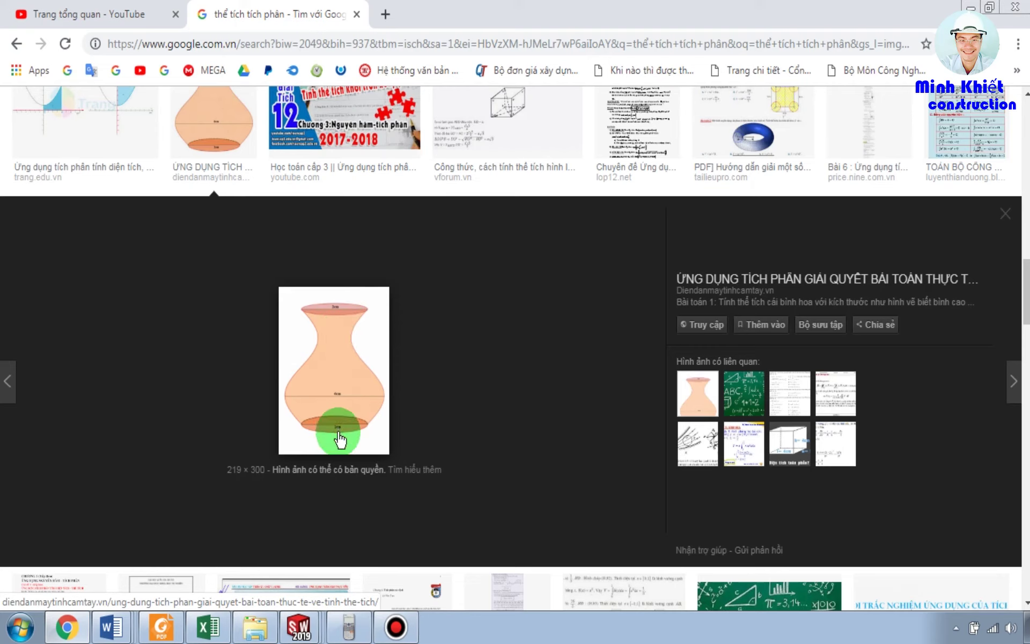
click(751, 387)
click(784, 397)
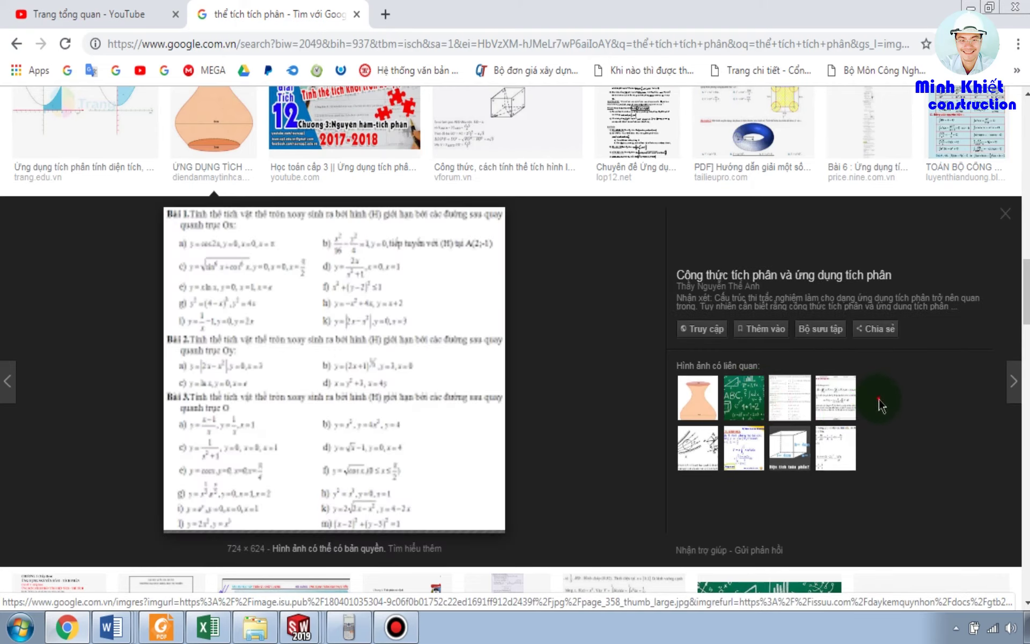
click(775, 450)
click(758, 456)
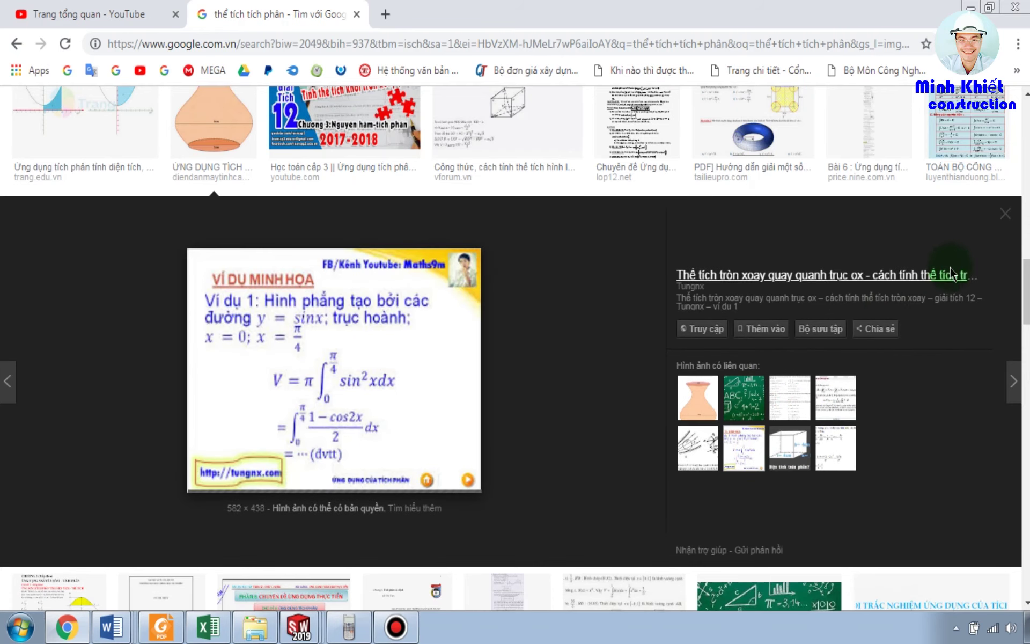
Close the current preview, examine the integral exercise sheet containing the blue torus, and minimize the browser.
click(1007, 215)
click(743, 179)
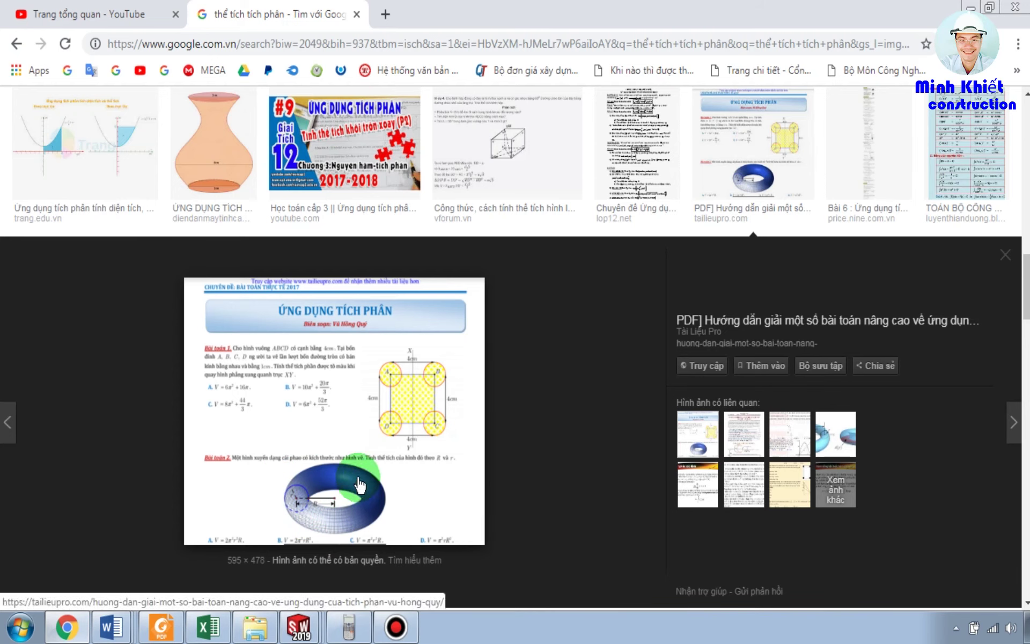
click(971, 7)
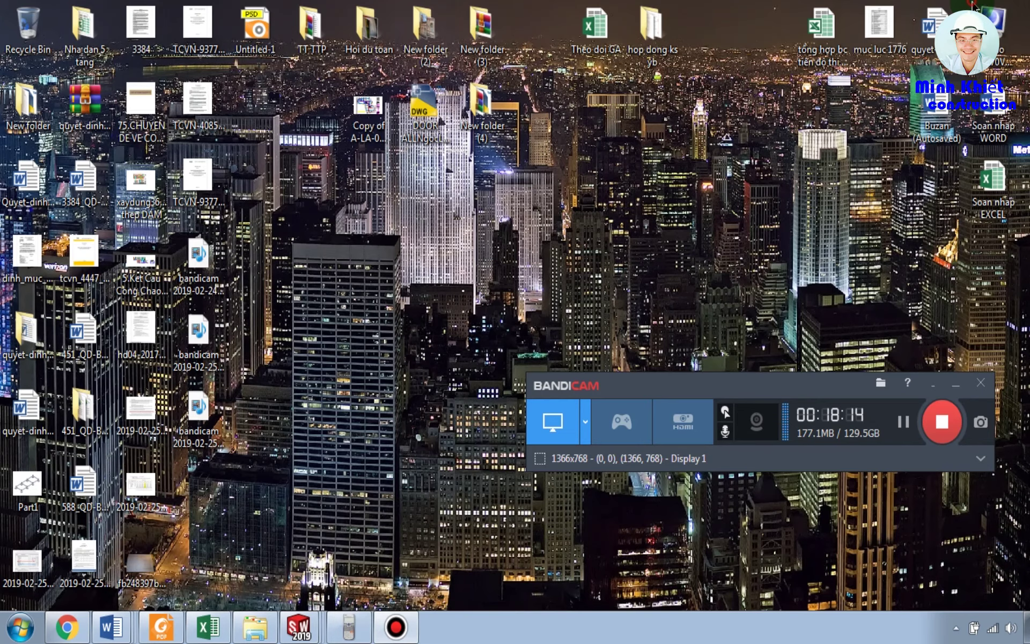
Switch to SOLIDWORKS and create a new part document.
click(303, 636)
click(304, 562)
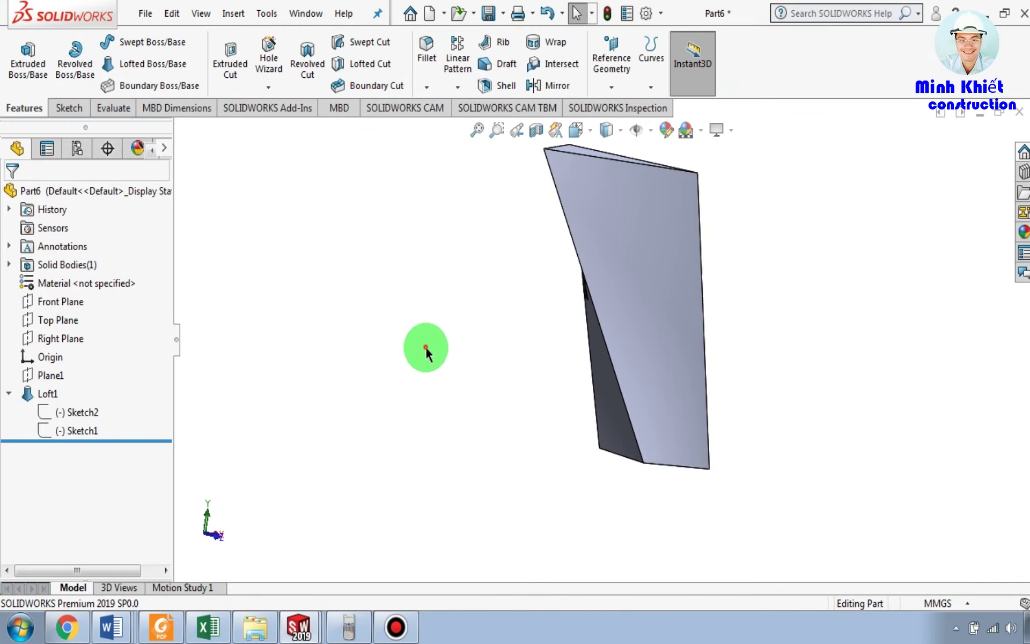
key(ctrl+n)
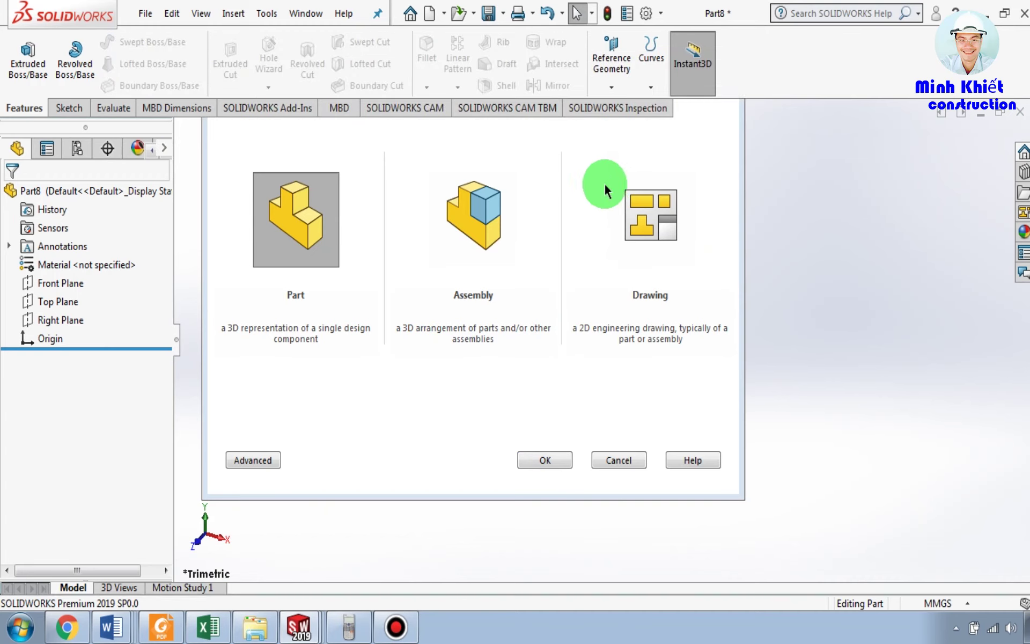
click(688, 130)
click(700, 179)
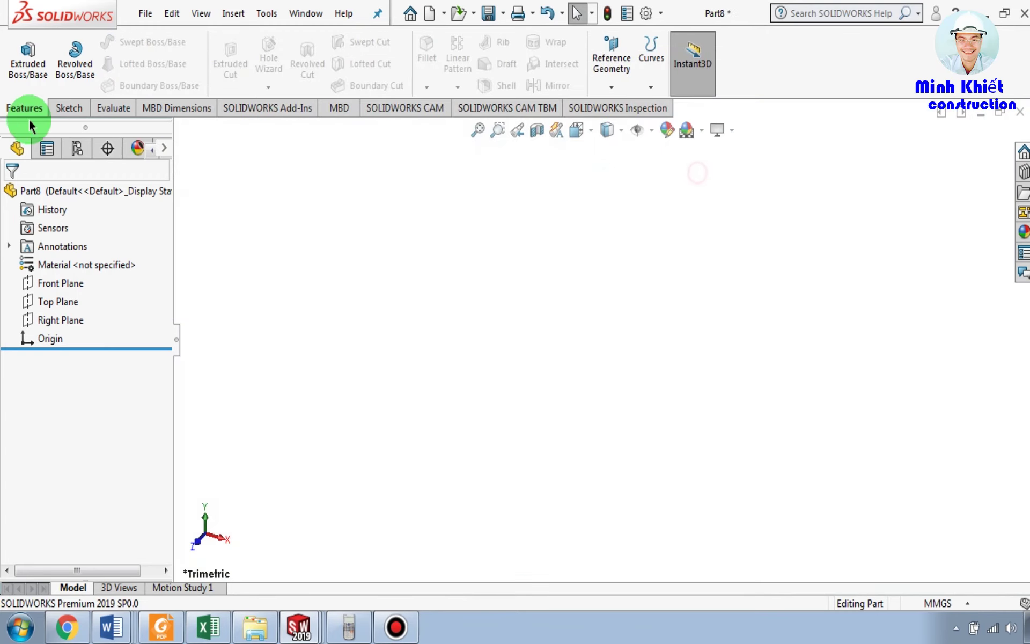
Start a 2D sketch on the Top Plane and draw a circle about 451.5 mm in diameter centred on the origin.
click(67, 109)
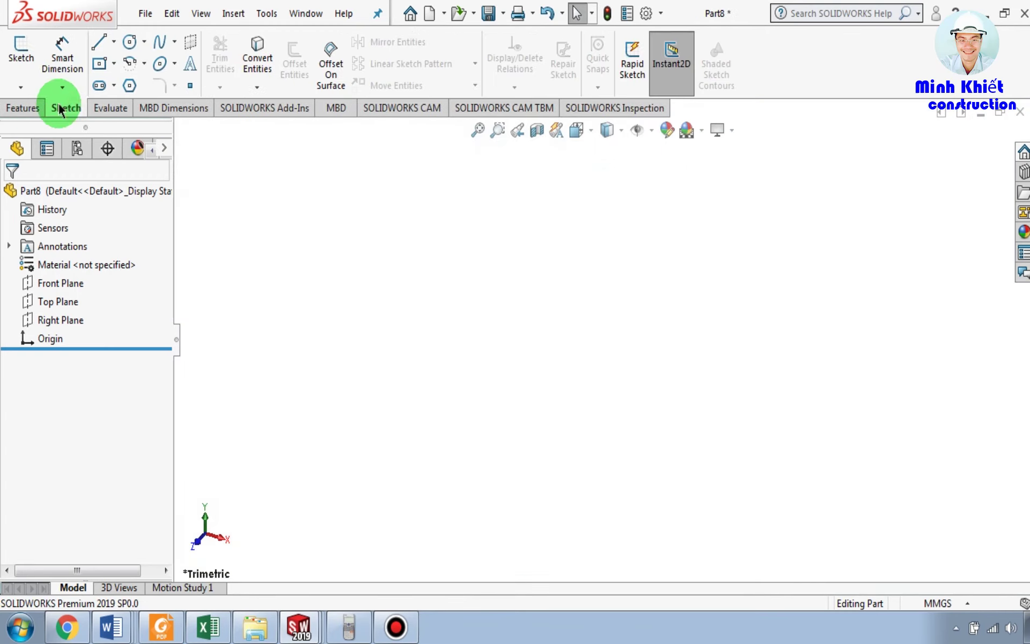
click(20, 88)
click(28, 104)
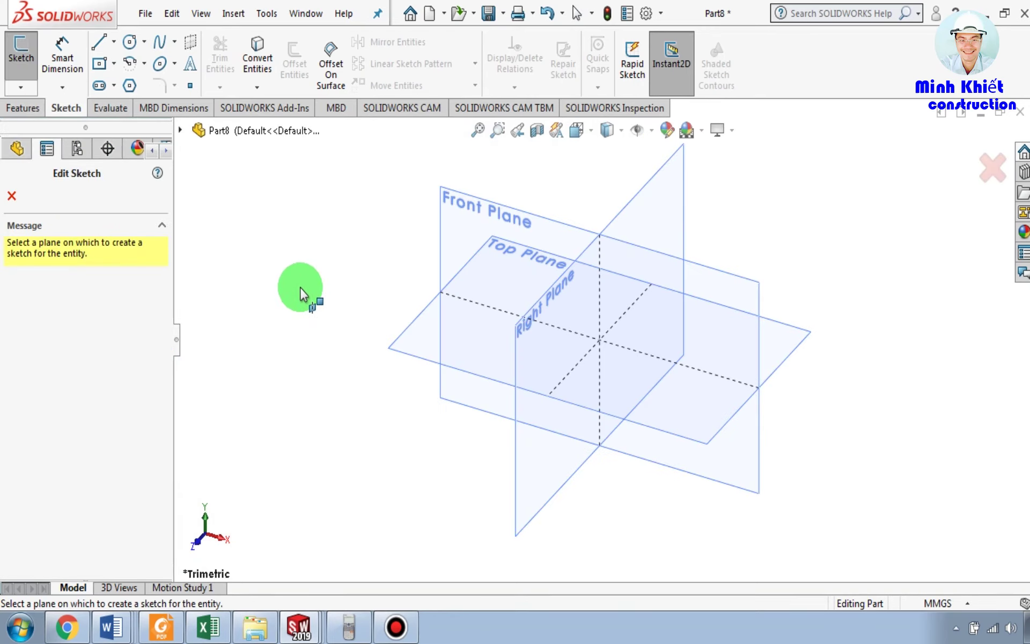
click(407, 339)
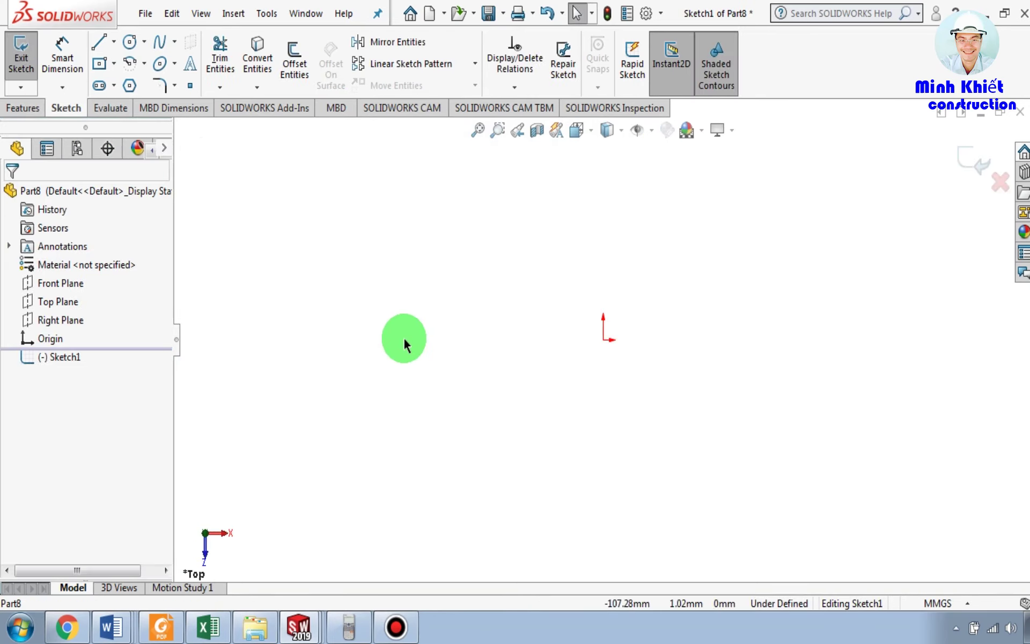
click(128, 45)
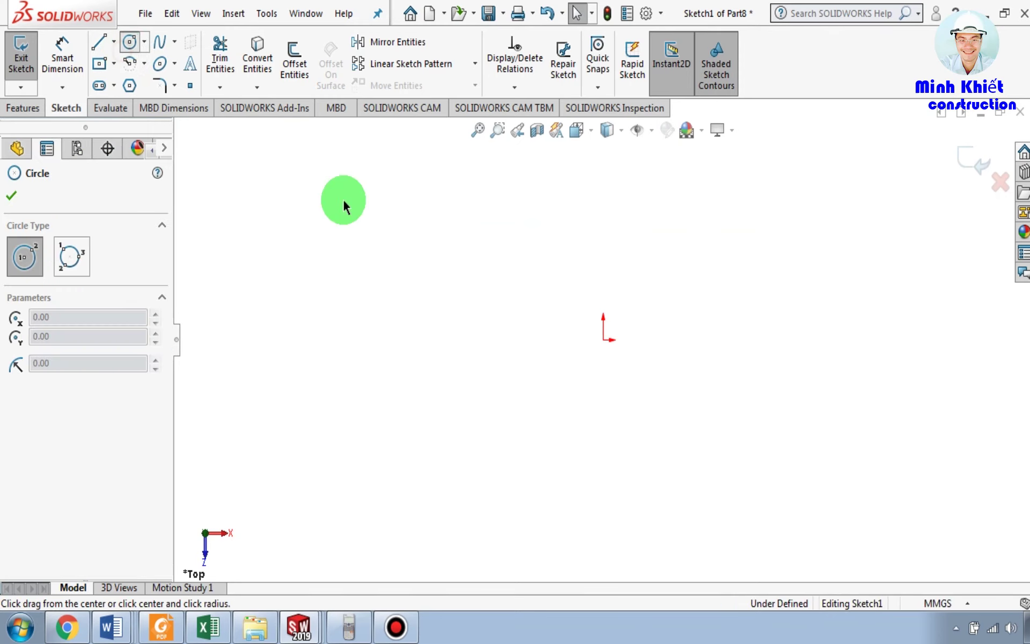
click(603, 338)
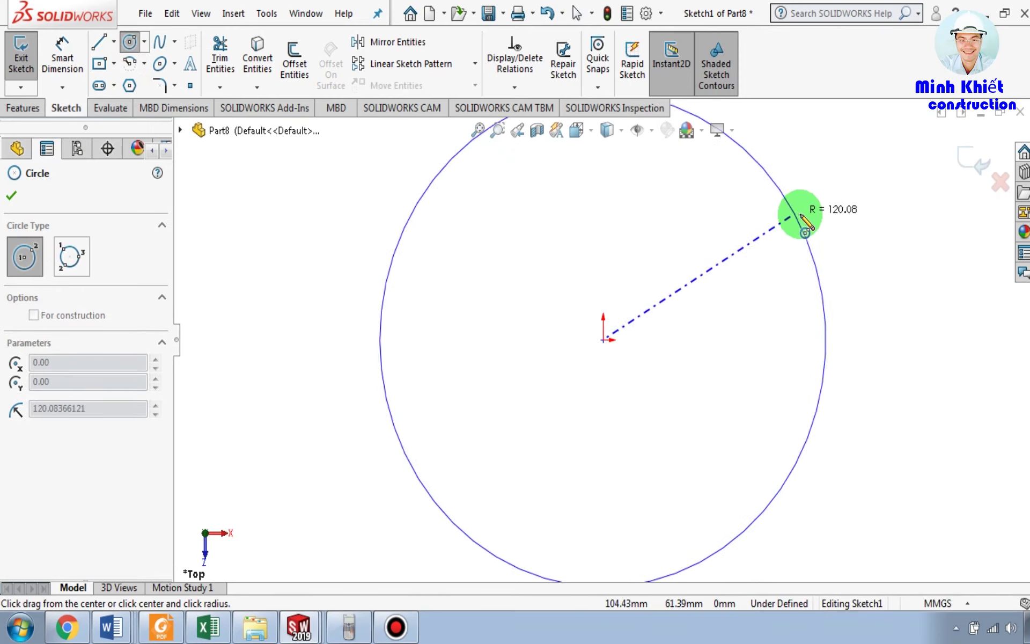
click(779, 234)
scroll(619, 299, up, 3)
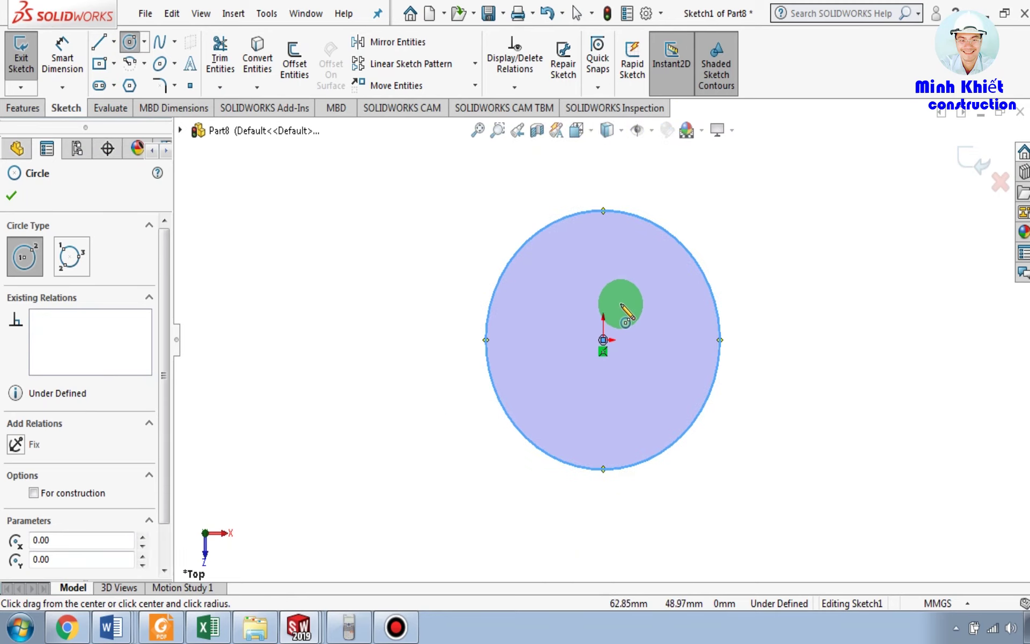
Add a sketch point on the circle's upper-left arc and exit the sketch.
click(190, 86)
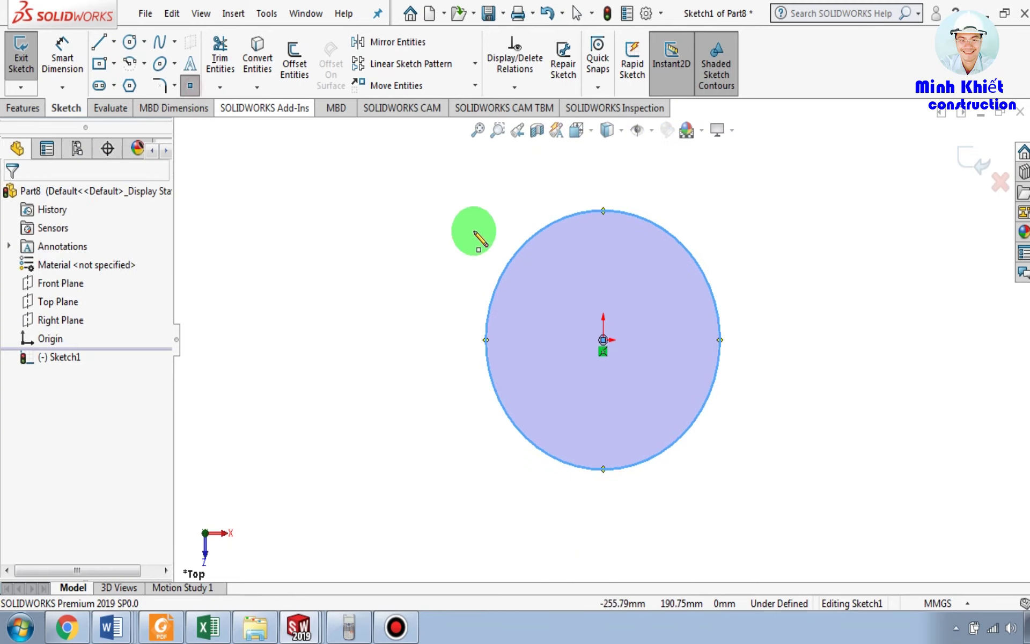
click(510, 262)
key(Escape)
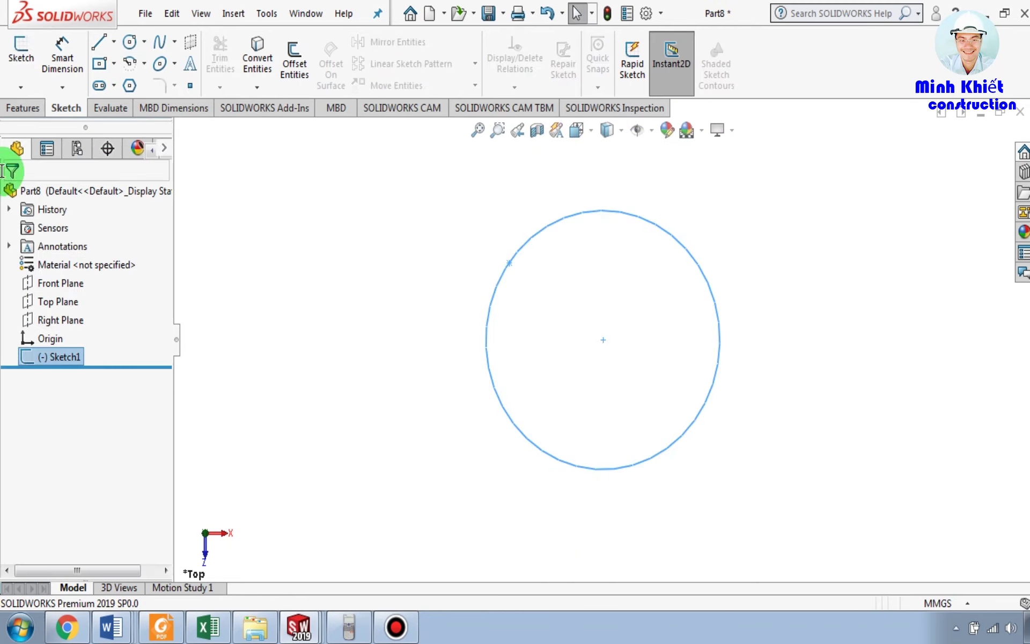
Create a reference plane normal to the sketched circle, passing through the sketch point on its upper-left arc.
click(18, 112)
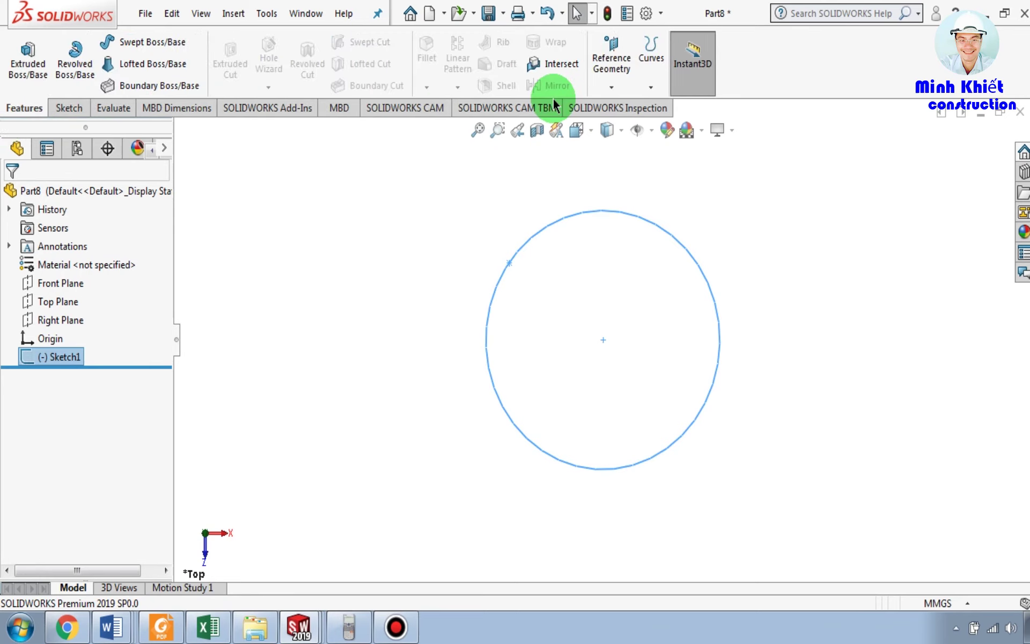
click(621, 89)
click(622, 105)
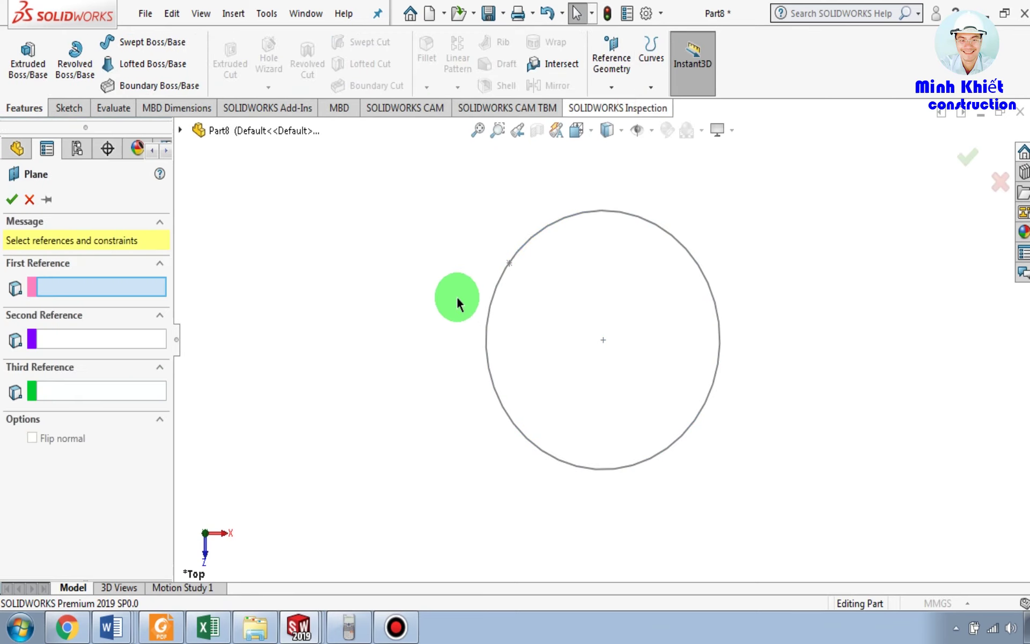
click(558, 222)
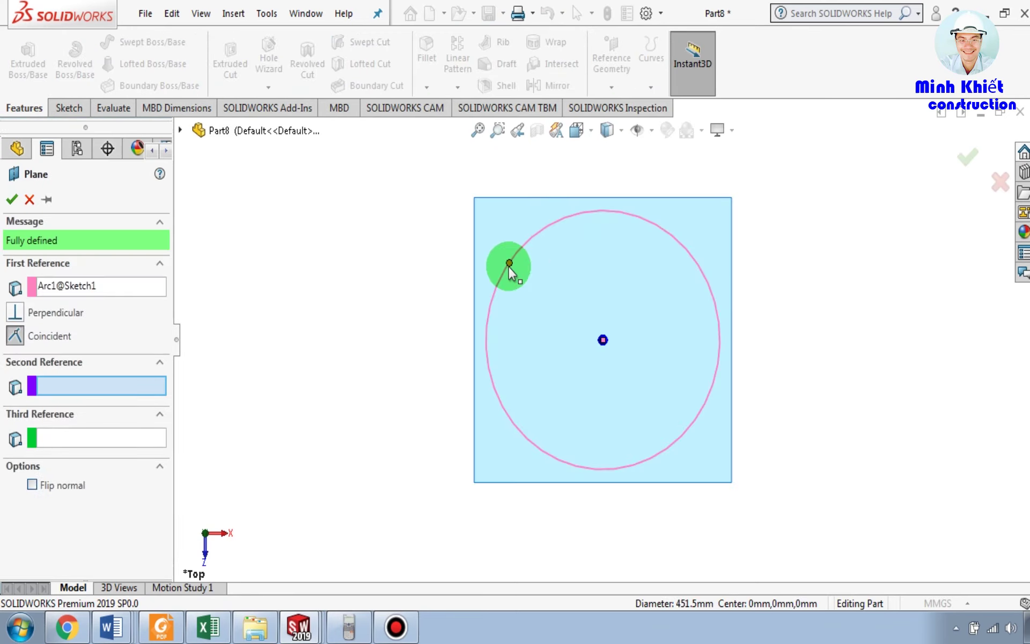
click(509, 265)
mouse_move(864, 322)
middle_down()
mouse_move(713, 391)
mouse_move(674, 329)
middle_up()
click(968, 157)
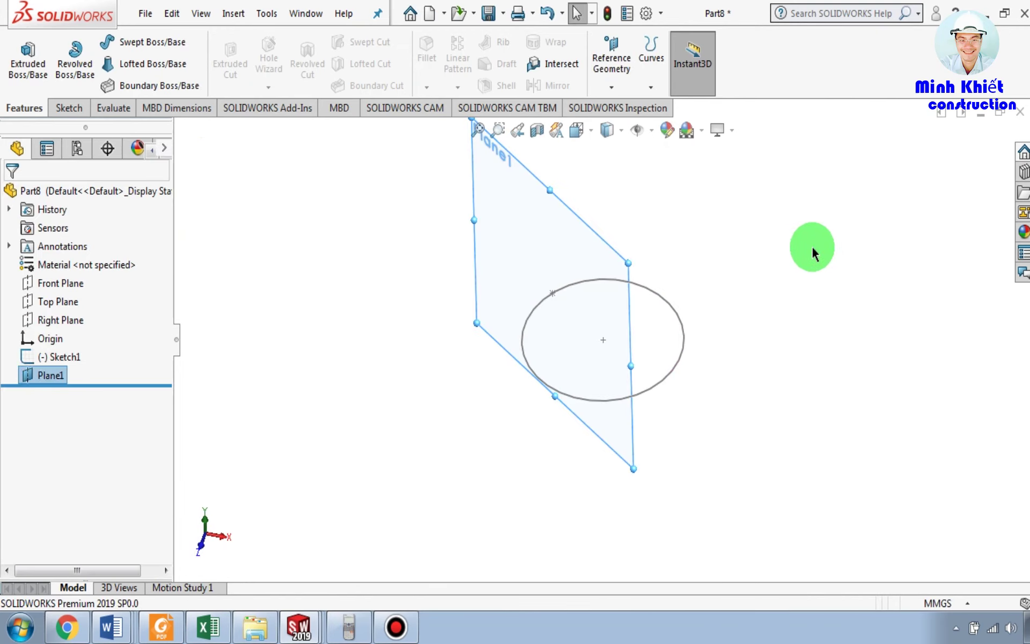
Sketch a small circle on the new plane centred on the sketch point, exit the sketch, and hide the plane.
click(560, 231)
click(604, 178)
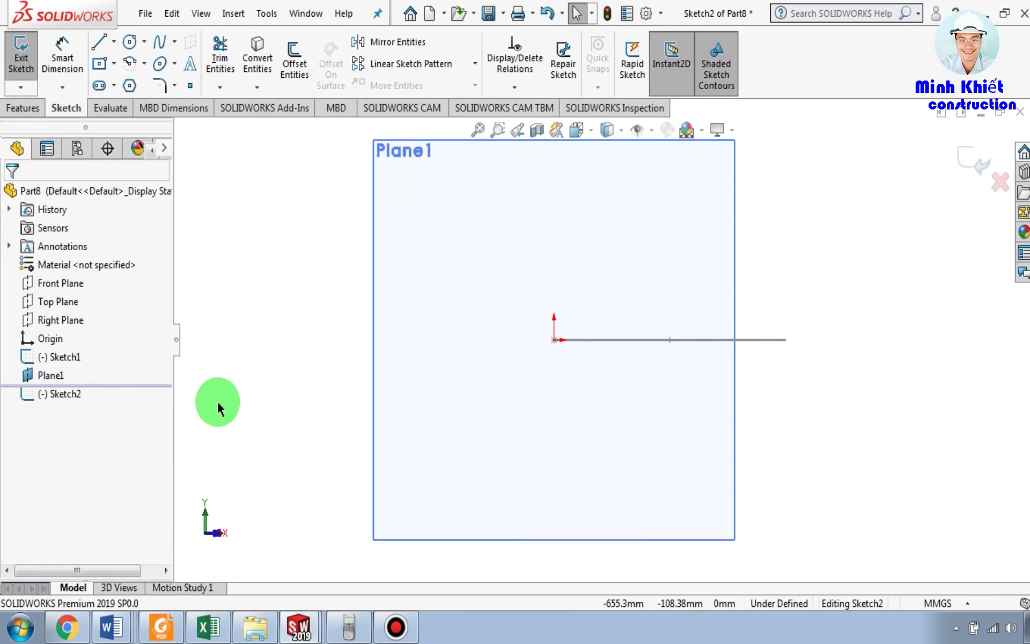
click(127, 45)
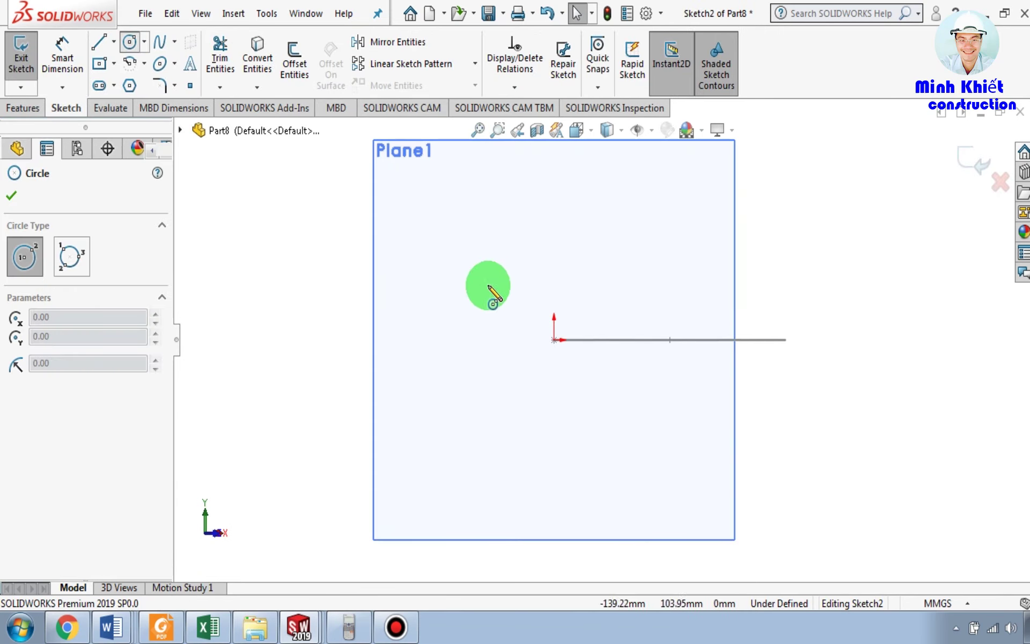
click(554, 339)
click(566, 350)
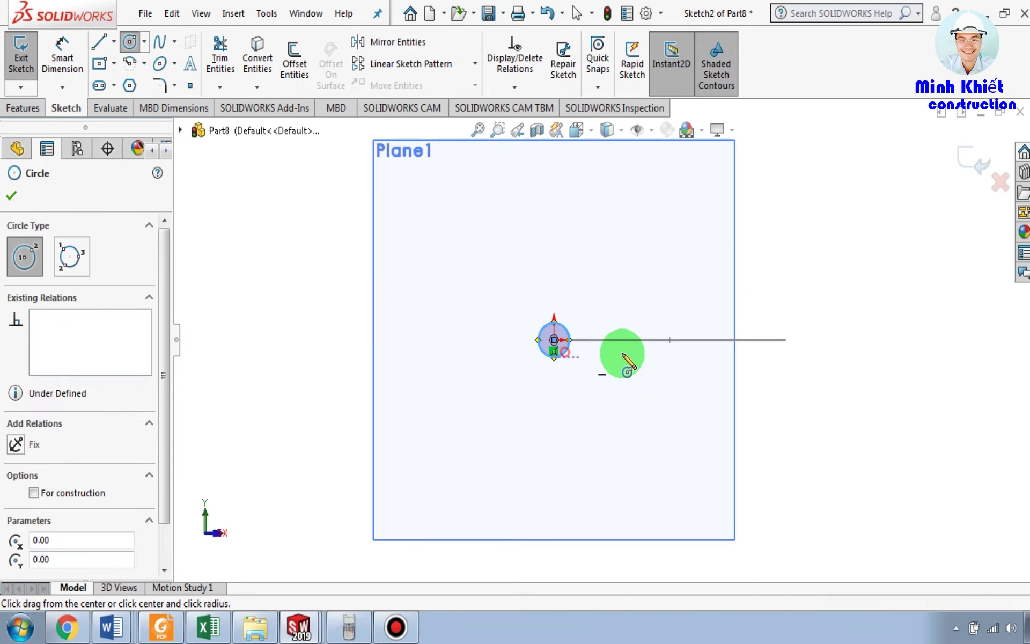
click(986, 169)
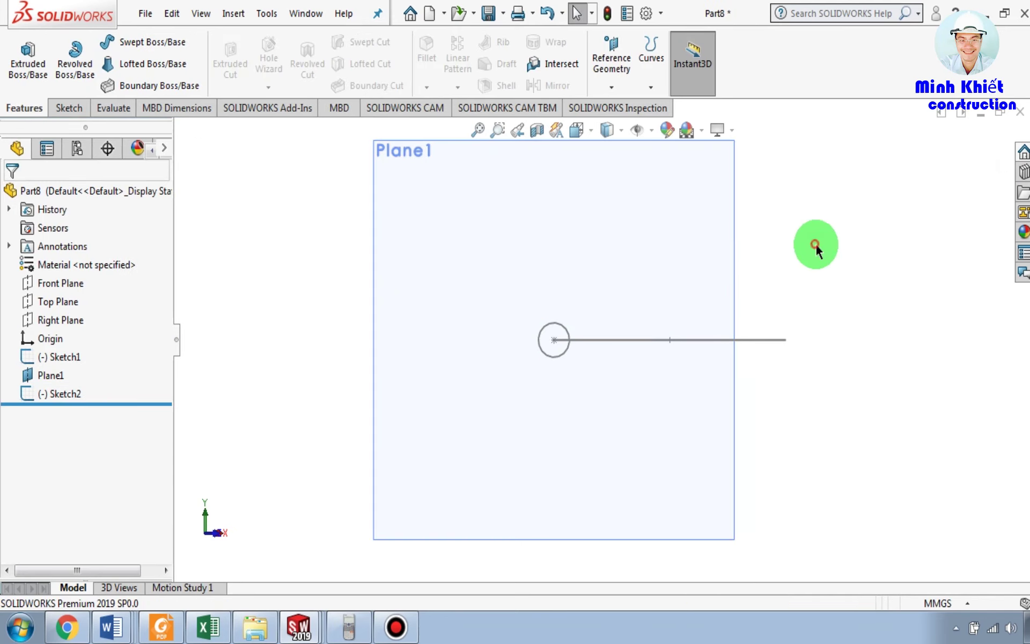
click(686, 253)
click(778, 203)
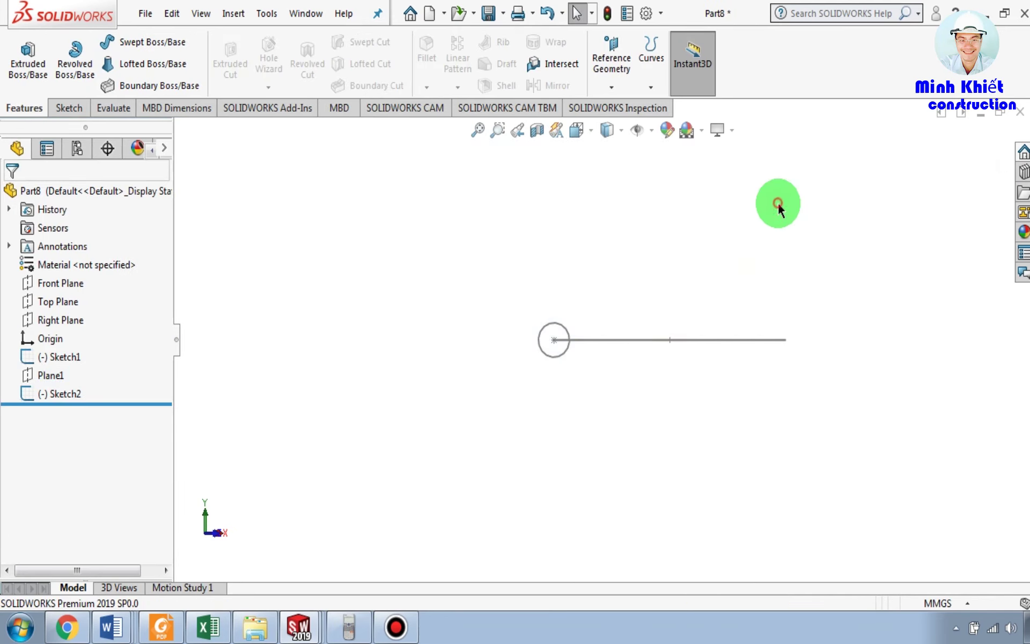
Sweep the small circle sketch along the large circle to create a solid ring.
key(ctrl+7)
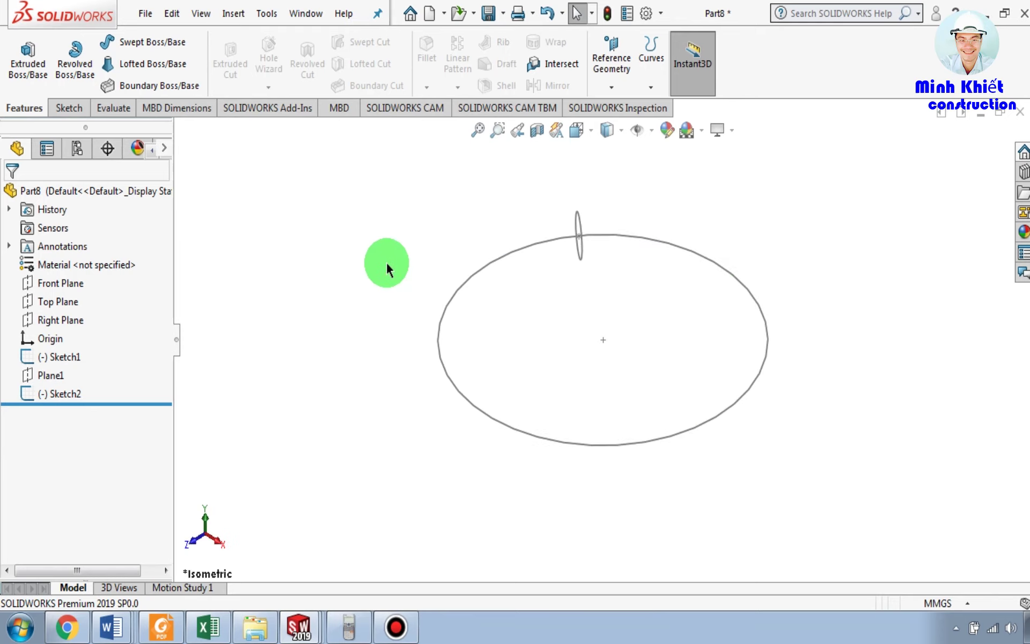
mouse_move(623, 345)
middle_down()
mouse_move(707, 307)
mouse_move(690, 340)
mouse_move(558, 324)
mouse_move(517, 331)
mouse_move(489, 283)
middle_up()
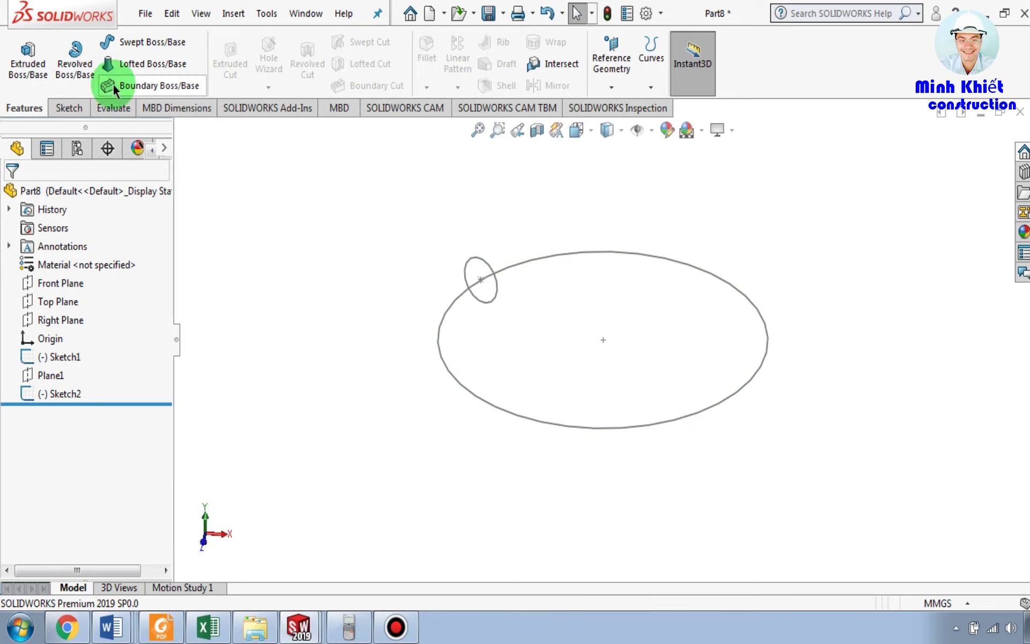
click(146, 50)
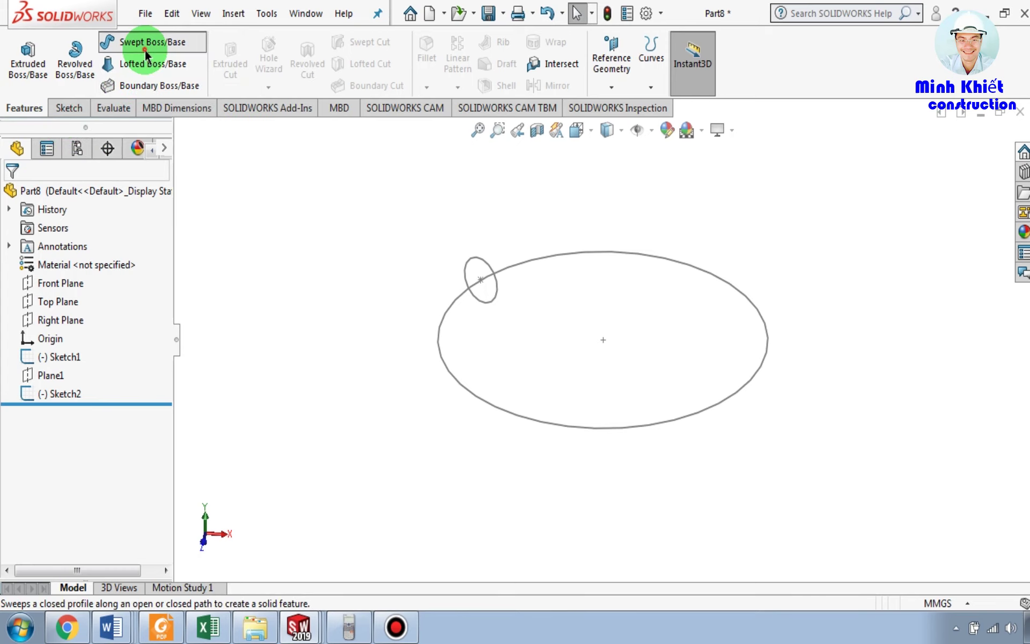
click(84, 276)
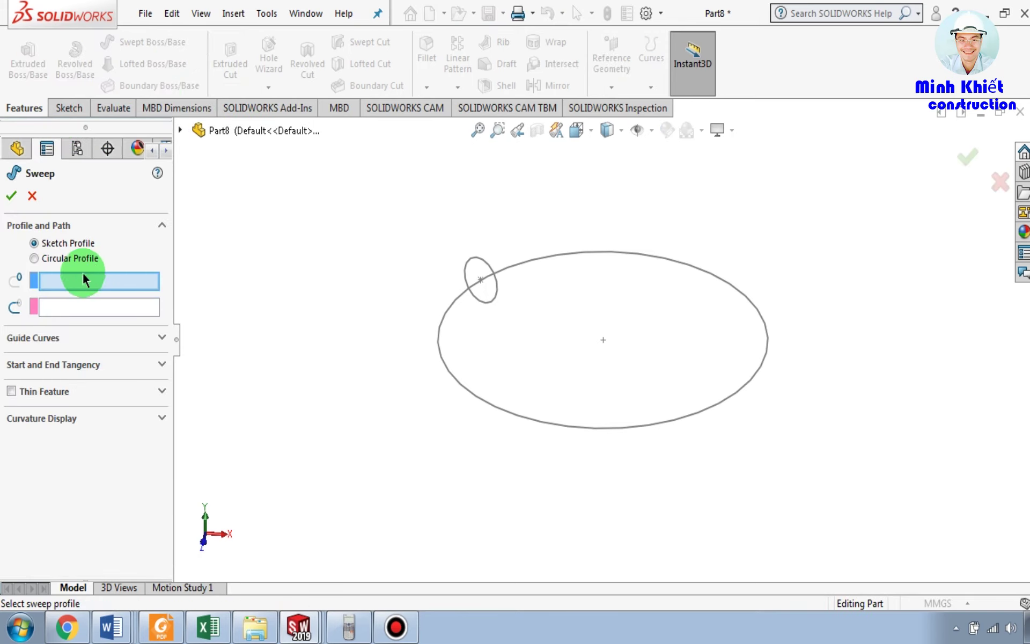
click(486, 265)
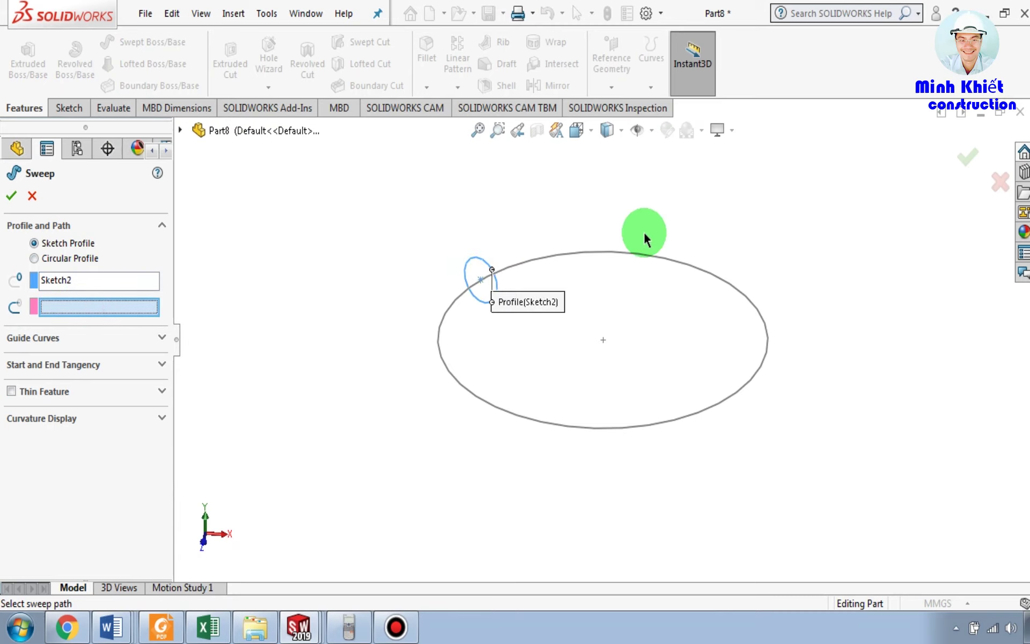
click(644, 257)
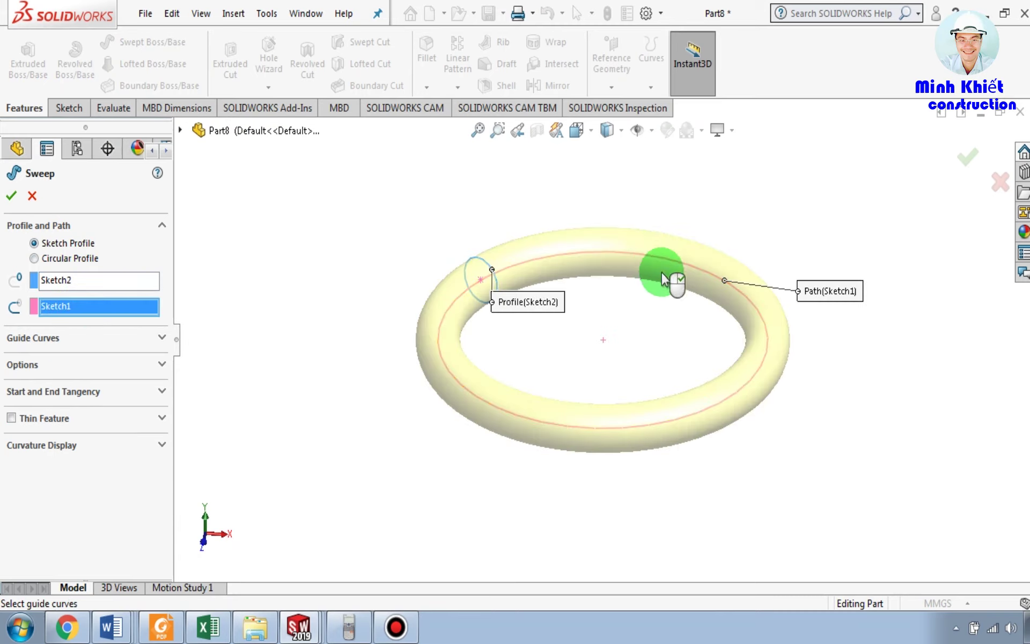
mouse_move(674, 283)
middle_down()
mouse_move(672, 374)
mouse_move(651, 378)
mouse_move(665, 332)
middle_up()
key(ctrl+7)
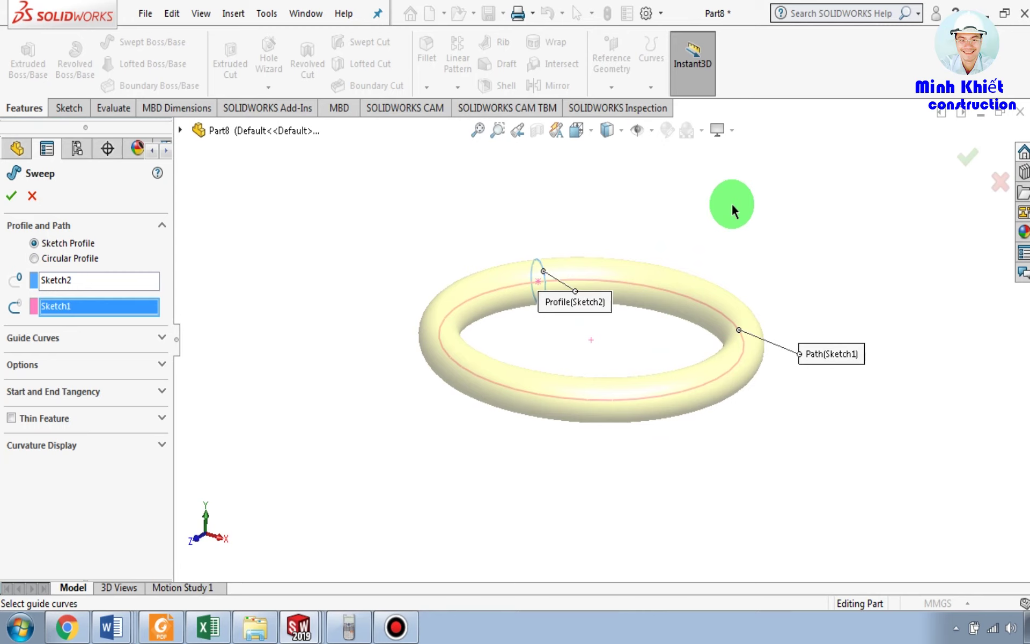
click(975, 159)
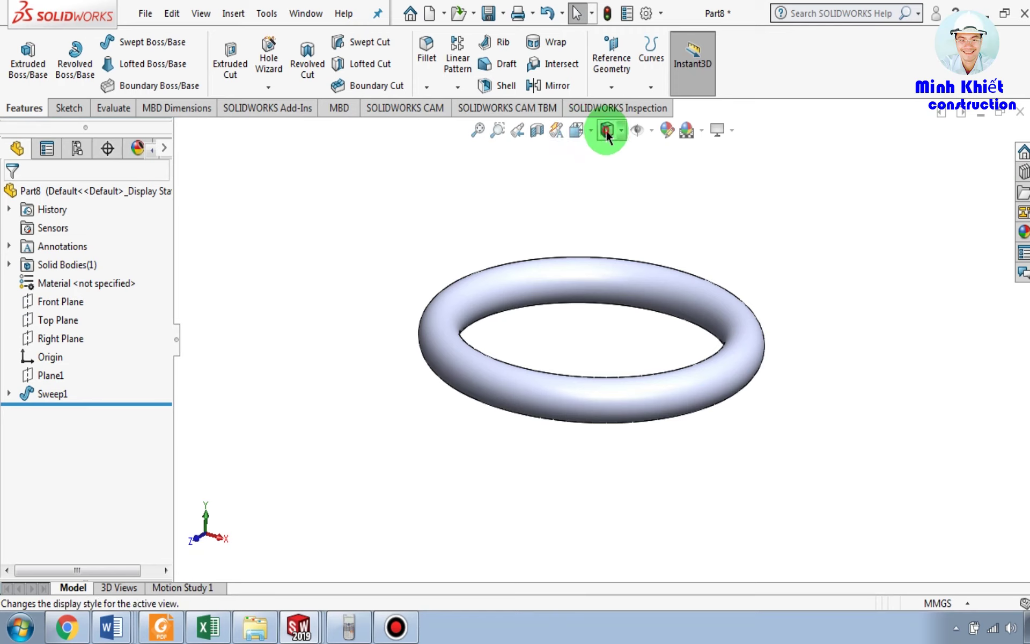
Try an unshaded line display style on the ring, and restore the shaded display with edges.
click(607, 131)
click(610, 227)
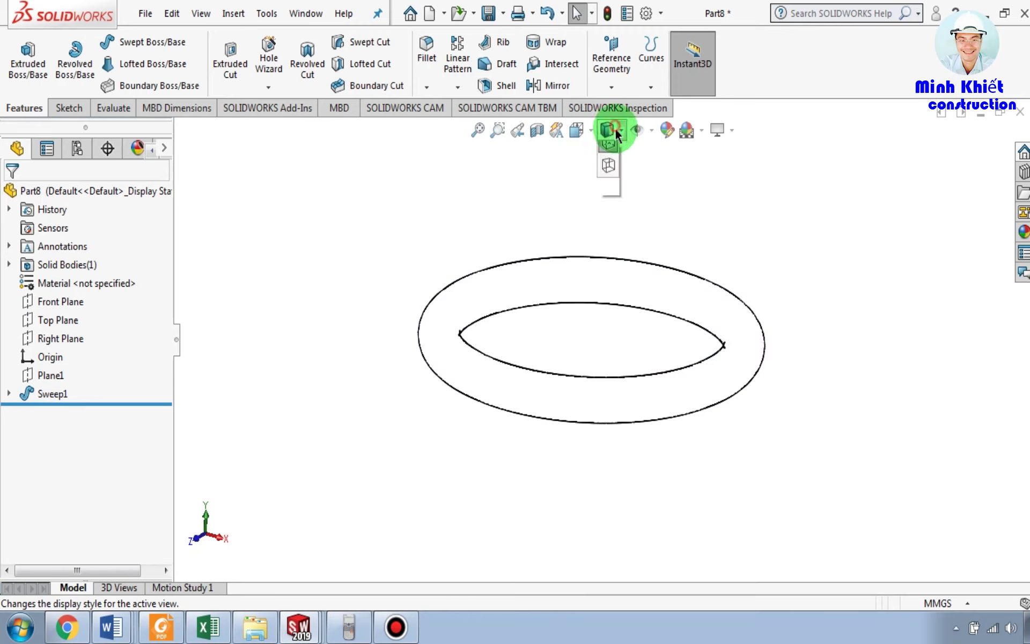
click(608, 144)
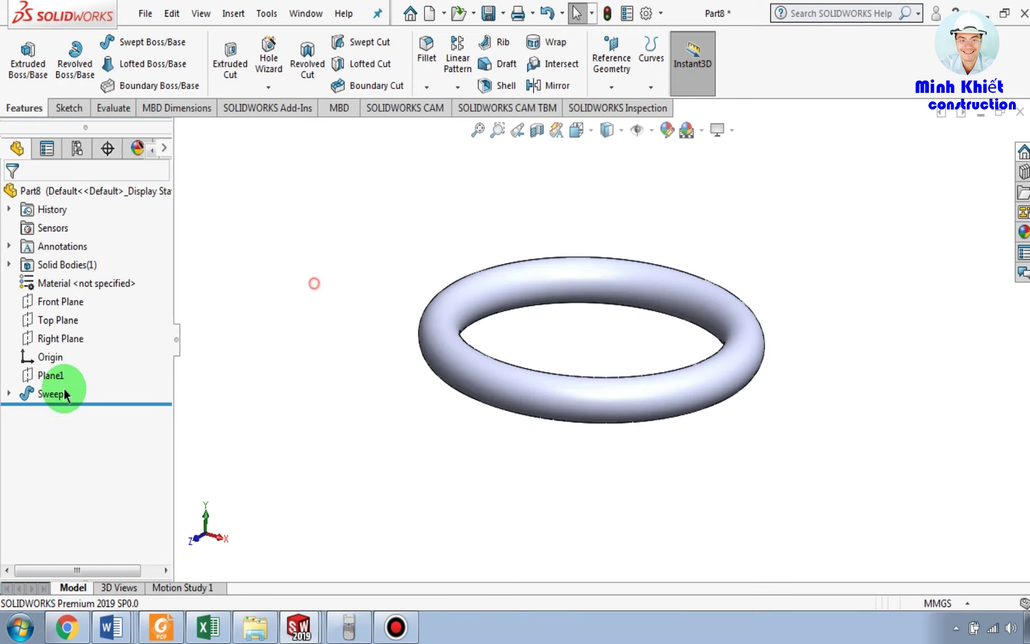
click(9, 395)
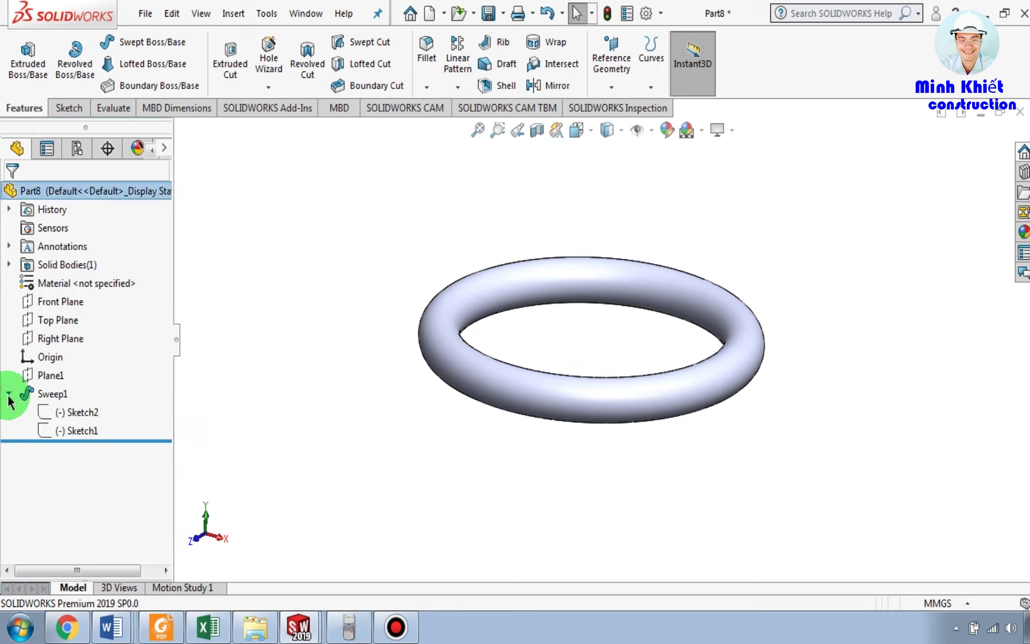
click(89, 414)
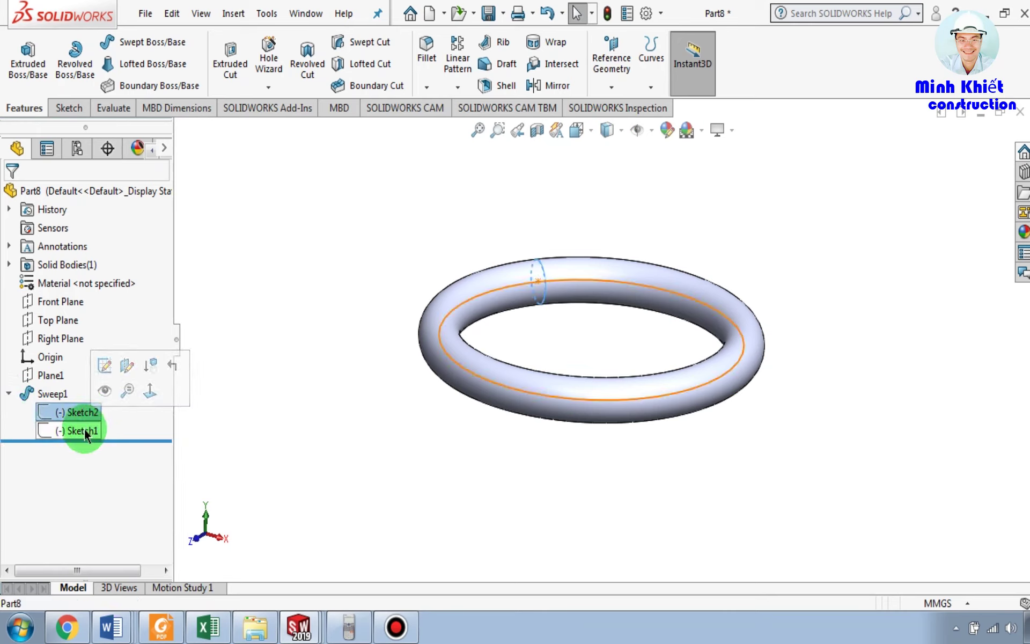
click(85, 434)
click(97, 379)
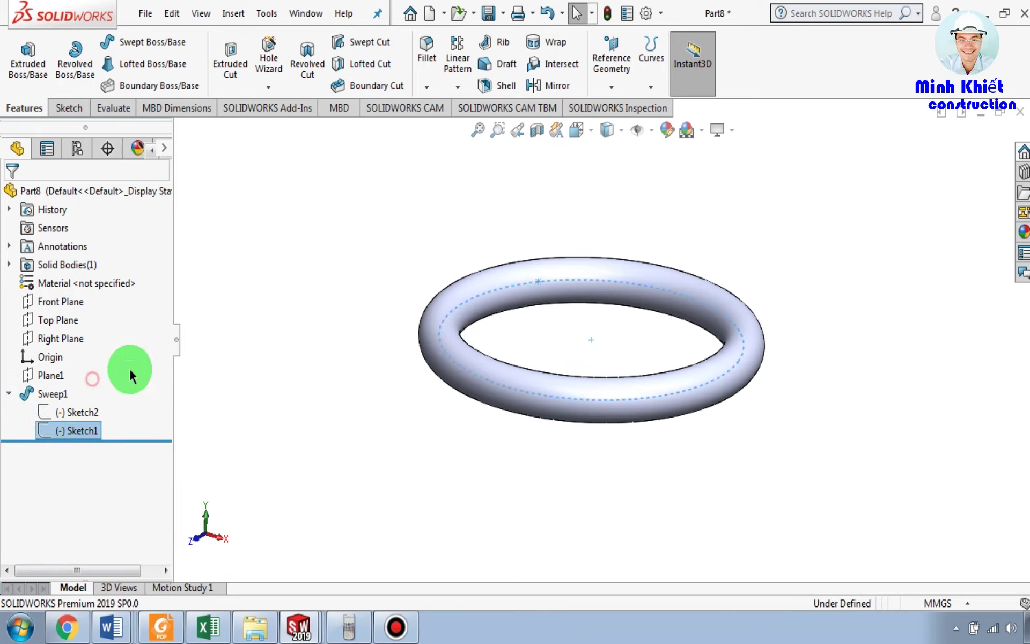
click(999, 183)
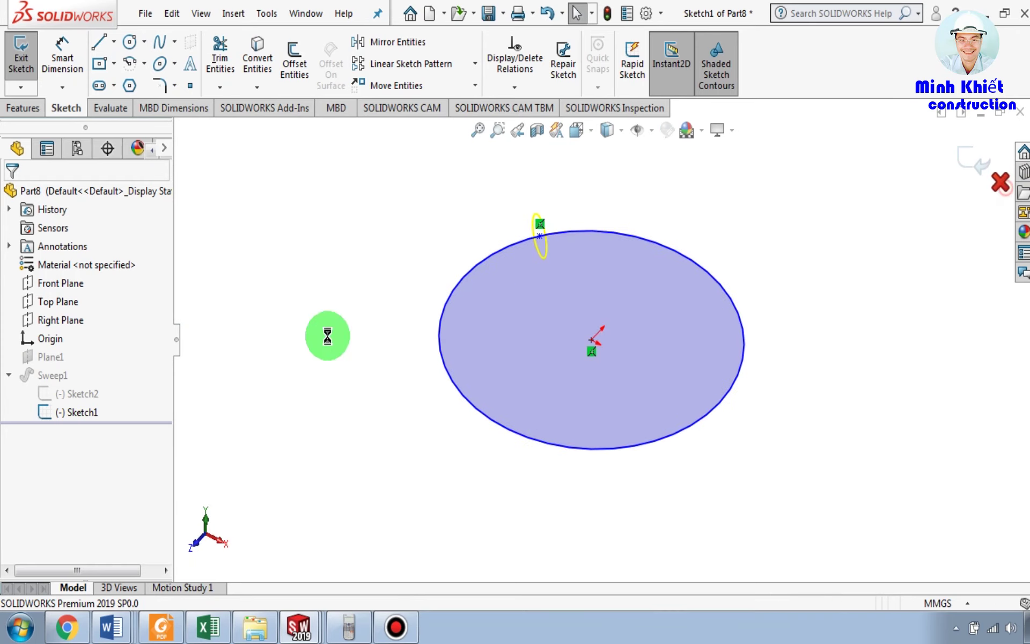
Edit the sweep's path sketch, draw a slanted line about 569 mm long across the circle's lower part, and trim away the arc below it.
click(83, 414)
click(78, 432)
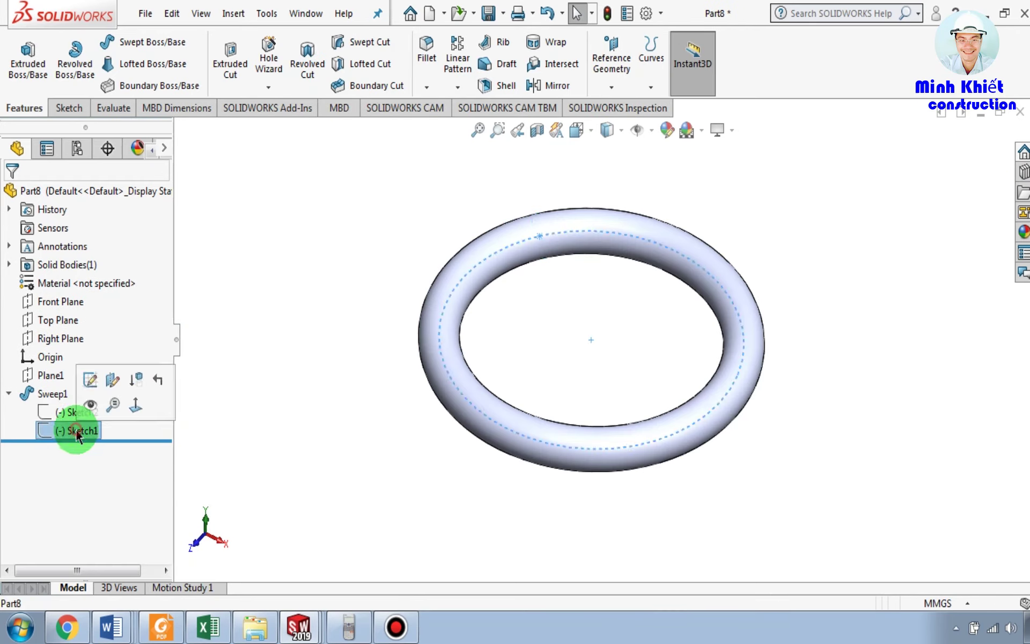
click(90, 380)
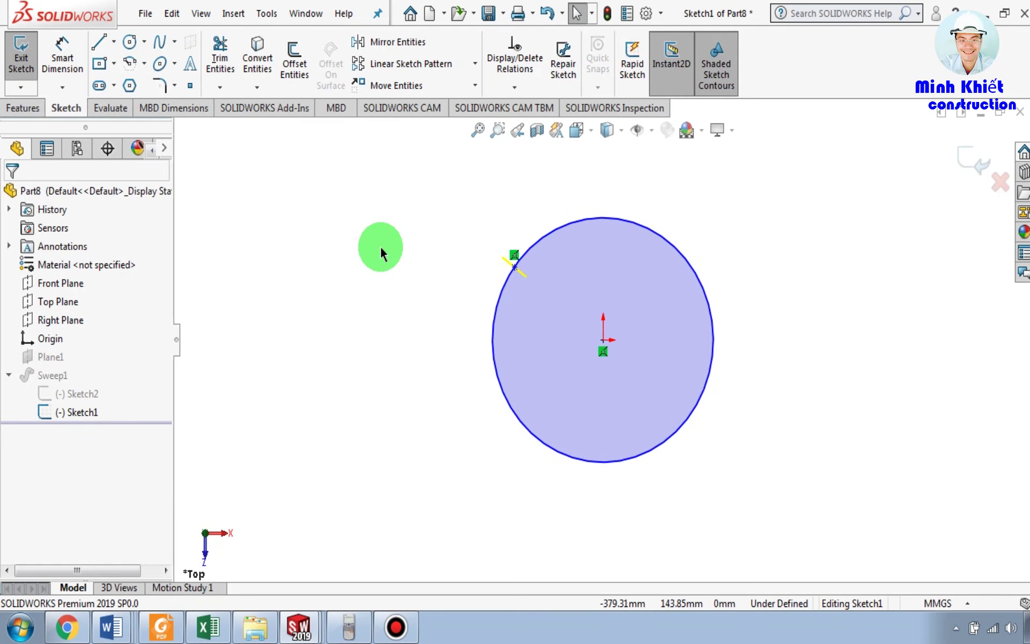
click(379, 247)
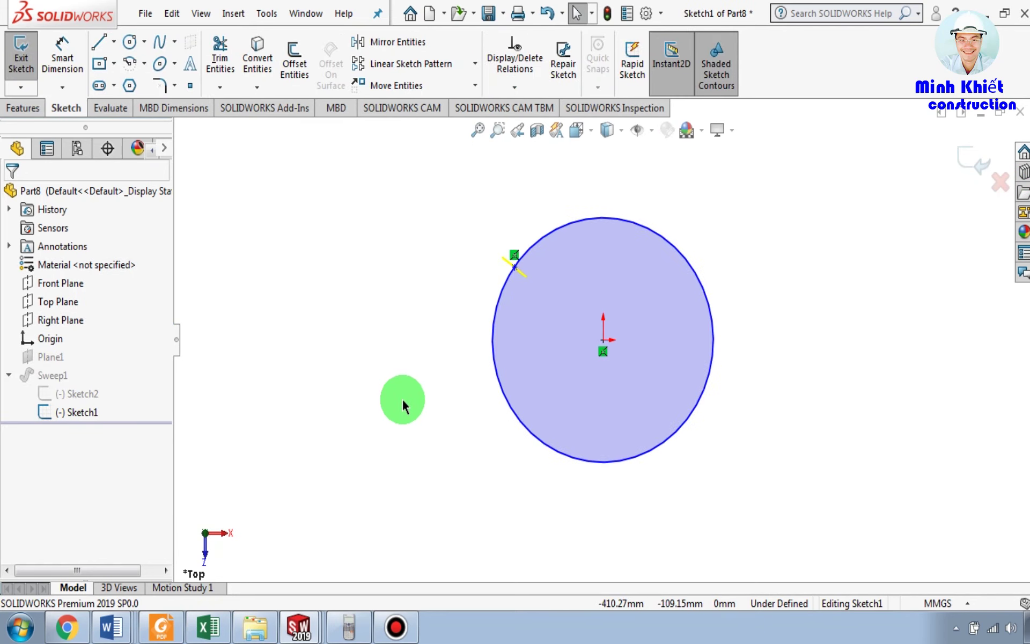
key(l)
click(483, 431)
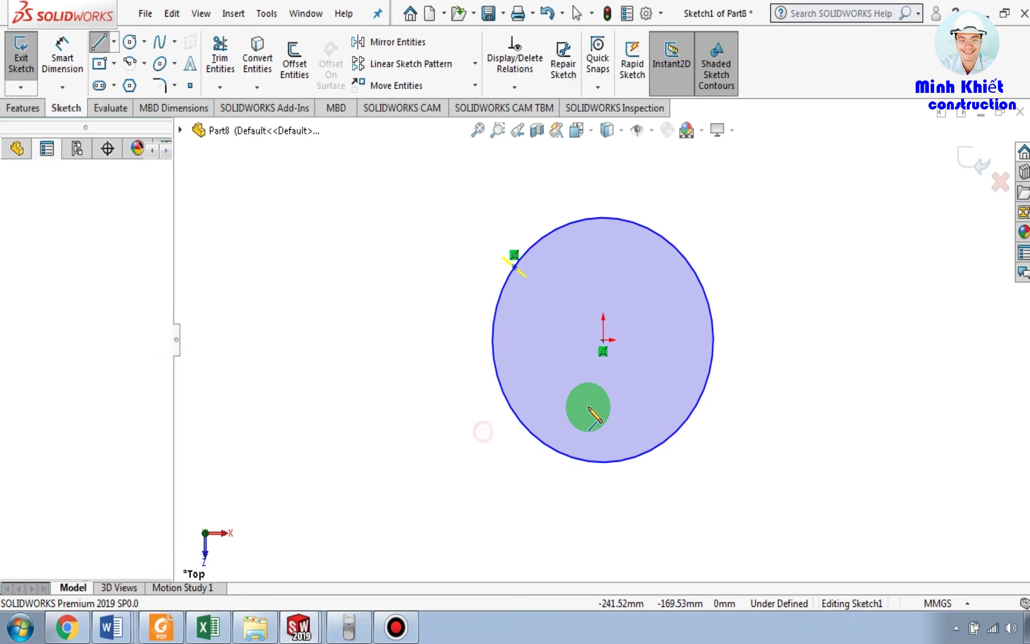
click(756, 369)
key(t)
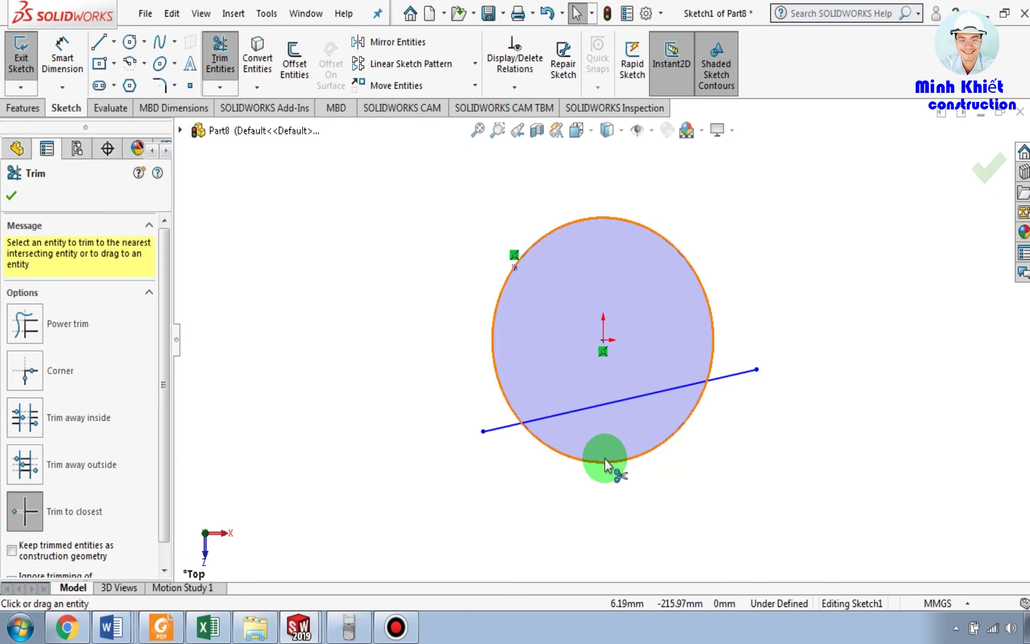
click(613, 461)
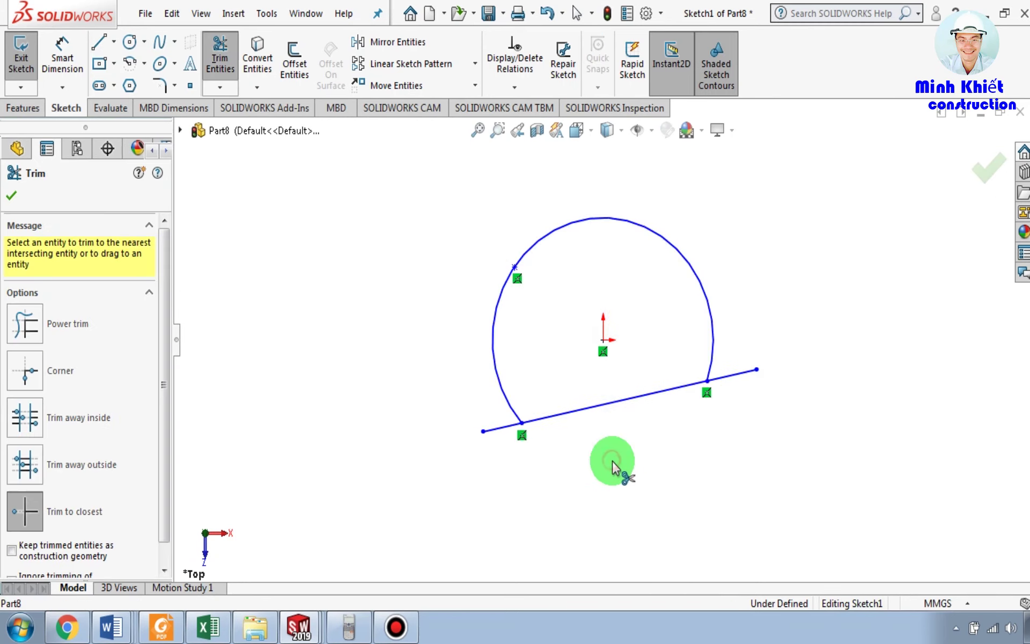
Delete the slanted line from the path sketch and exit the sketch to rebuild the sweep.
key(Escape)
click(504, 429)
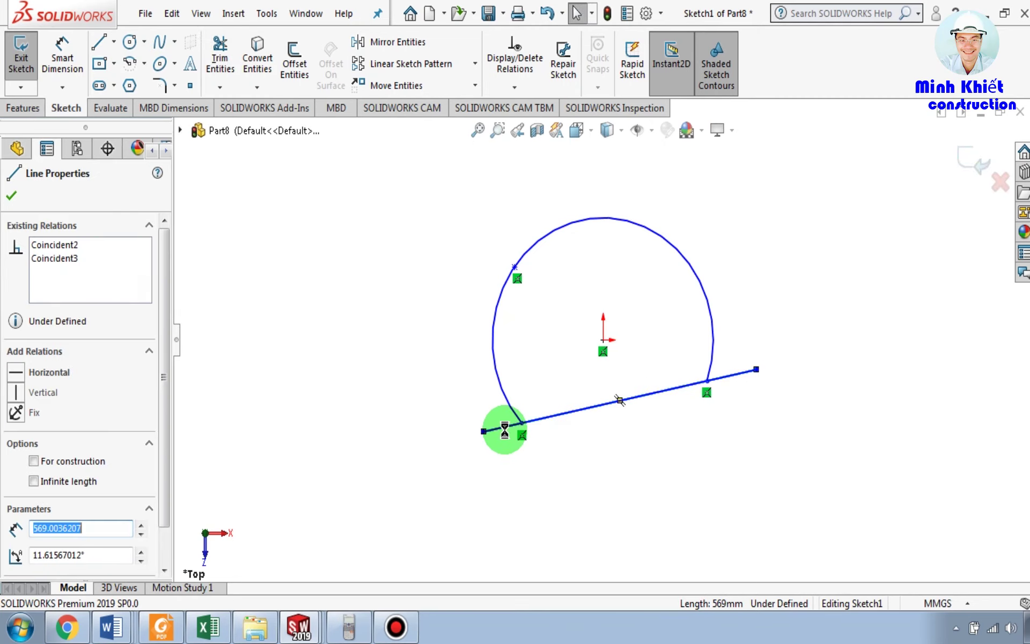
key(Delete)
click(979, 159)
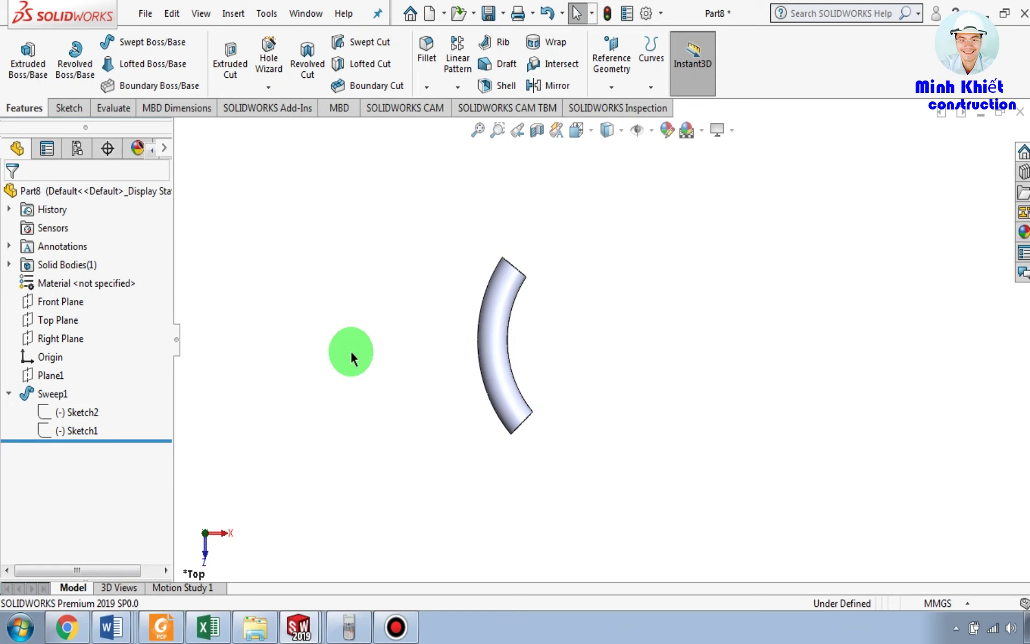
Examine the curved swept solid and its end faces in isometric view, and minimize SOLIDWORKS.
key(ctrl+7)
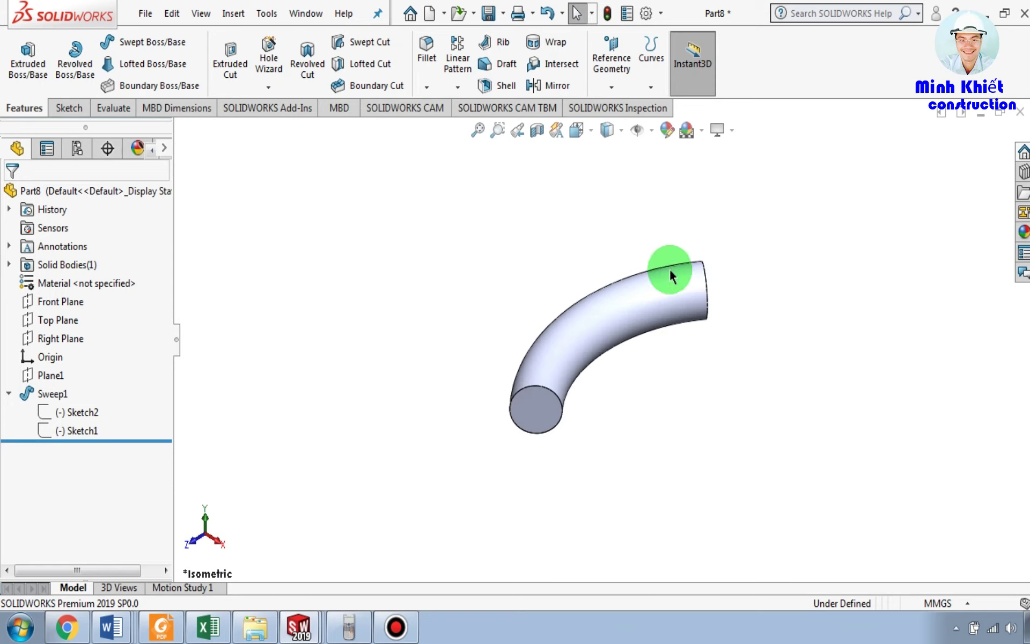
scroll(556, 400, down, 3)
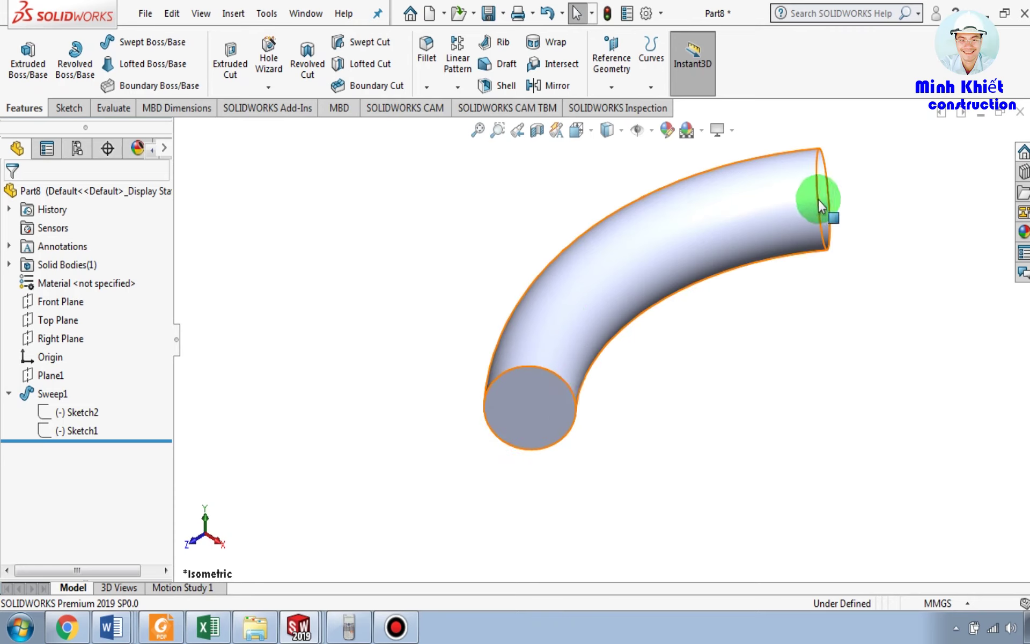
click(986, 13)
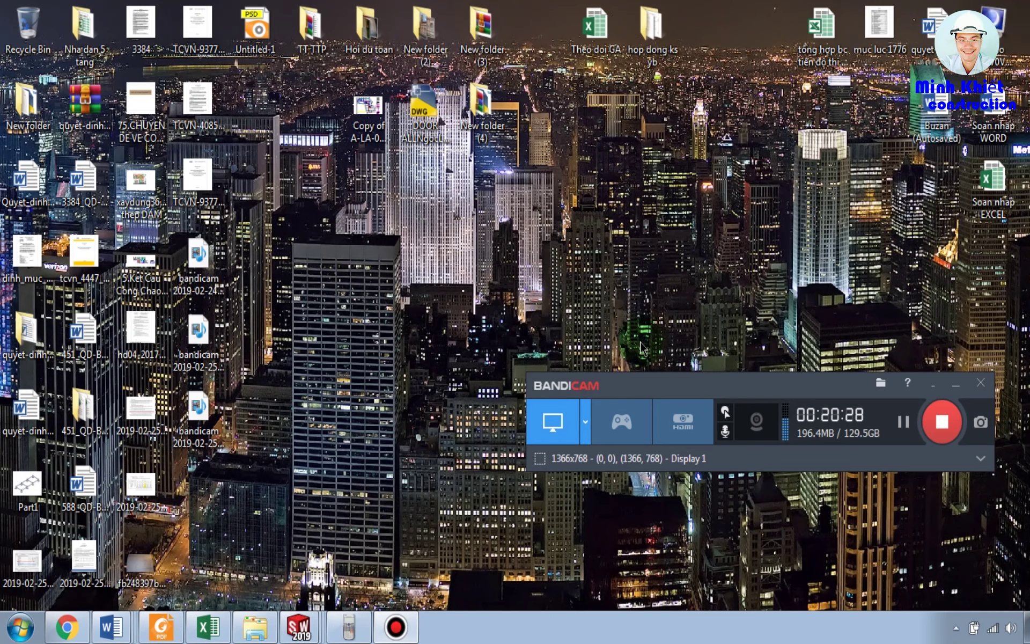